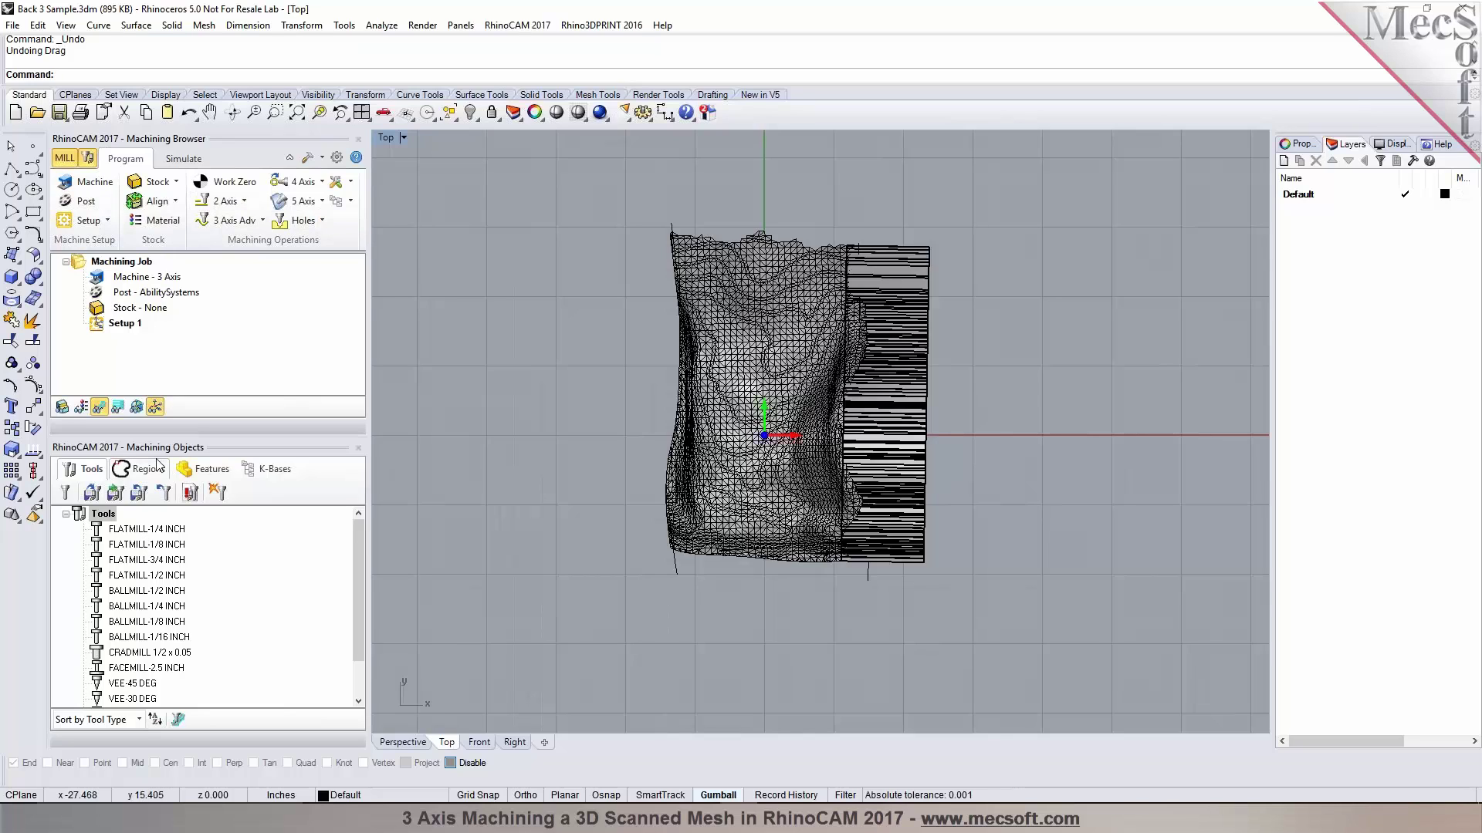
Review the 1/4 inch flat mill's dimensions and its feeds and speeds in the tool definitions, leaving them unedited.
{"action": "left_click_drag", "start_coordinate": [158, 436], "coordinate": [158, 473]}
{"action": "left_click", "coordinate": [73, 528]}
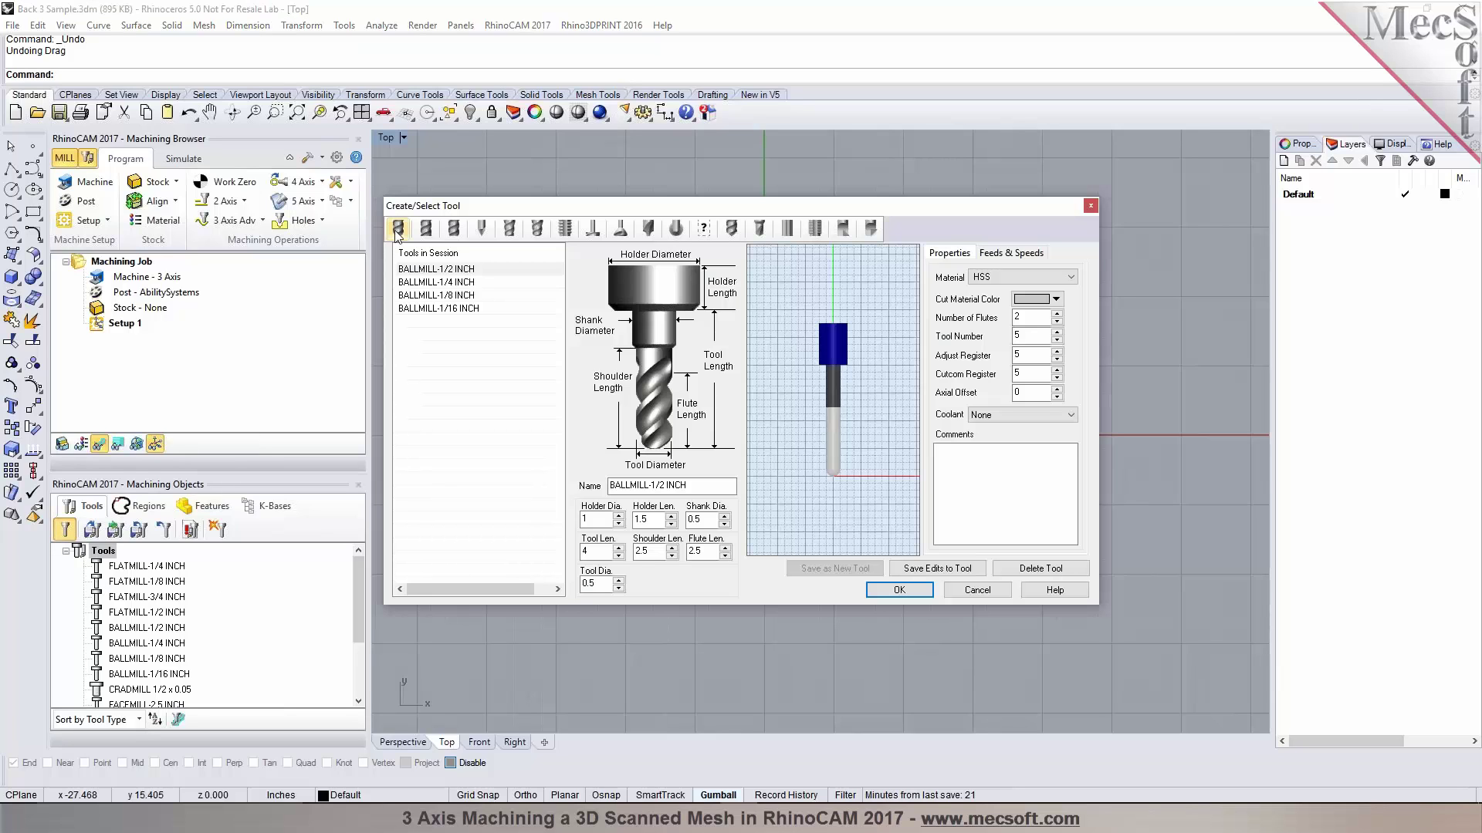
{"action": "left_click", "coordinate": [426, 229]}
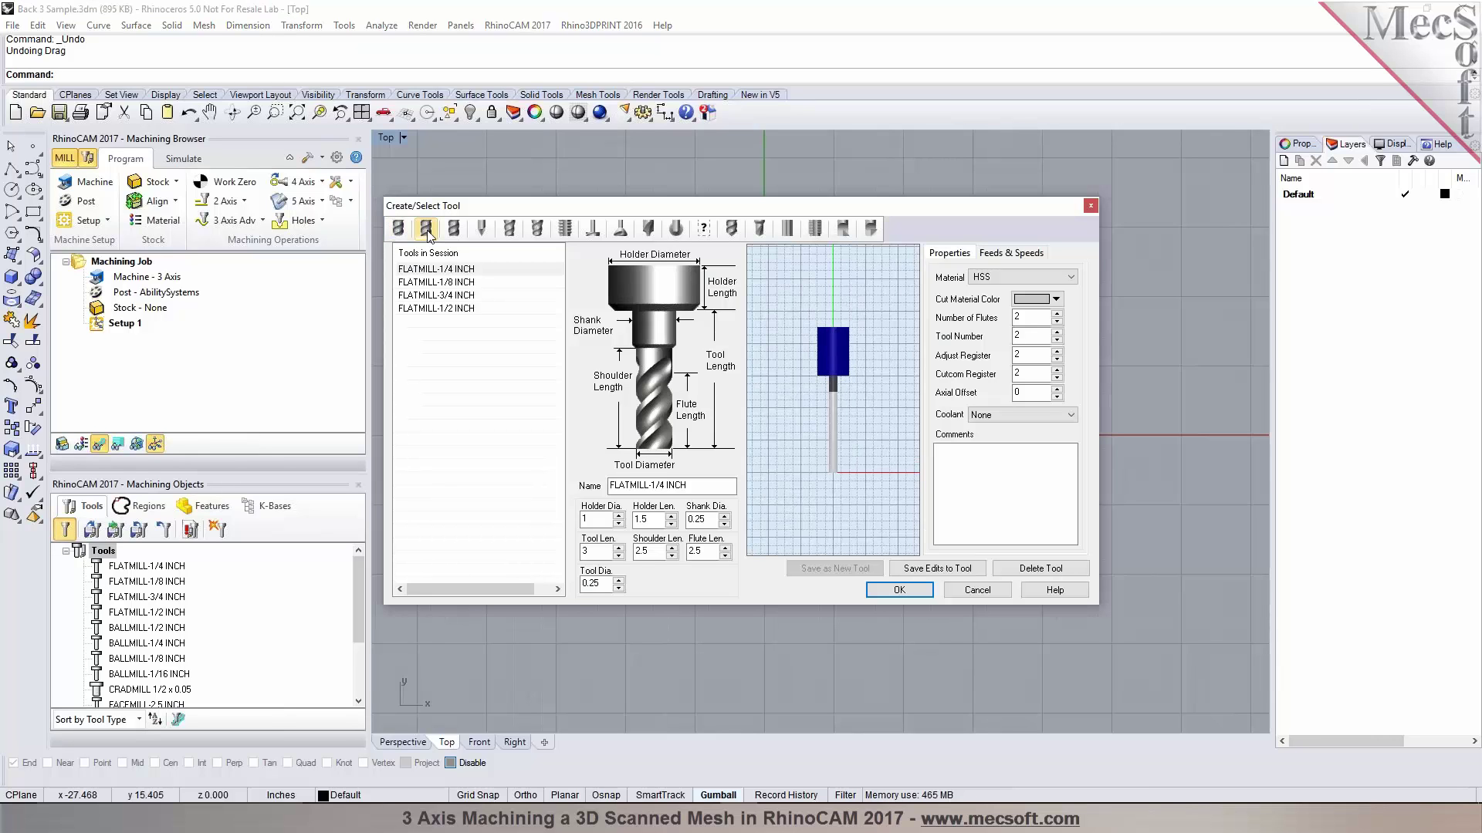
{"action": "left_click", "coordinate": [1008, 254]}
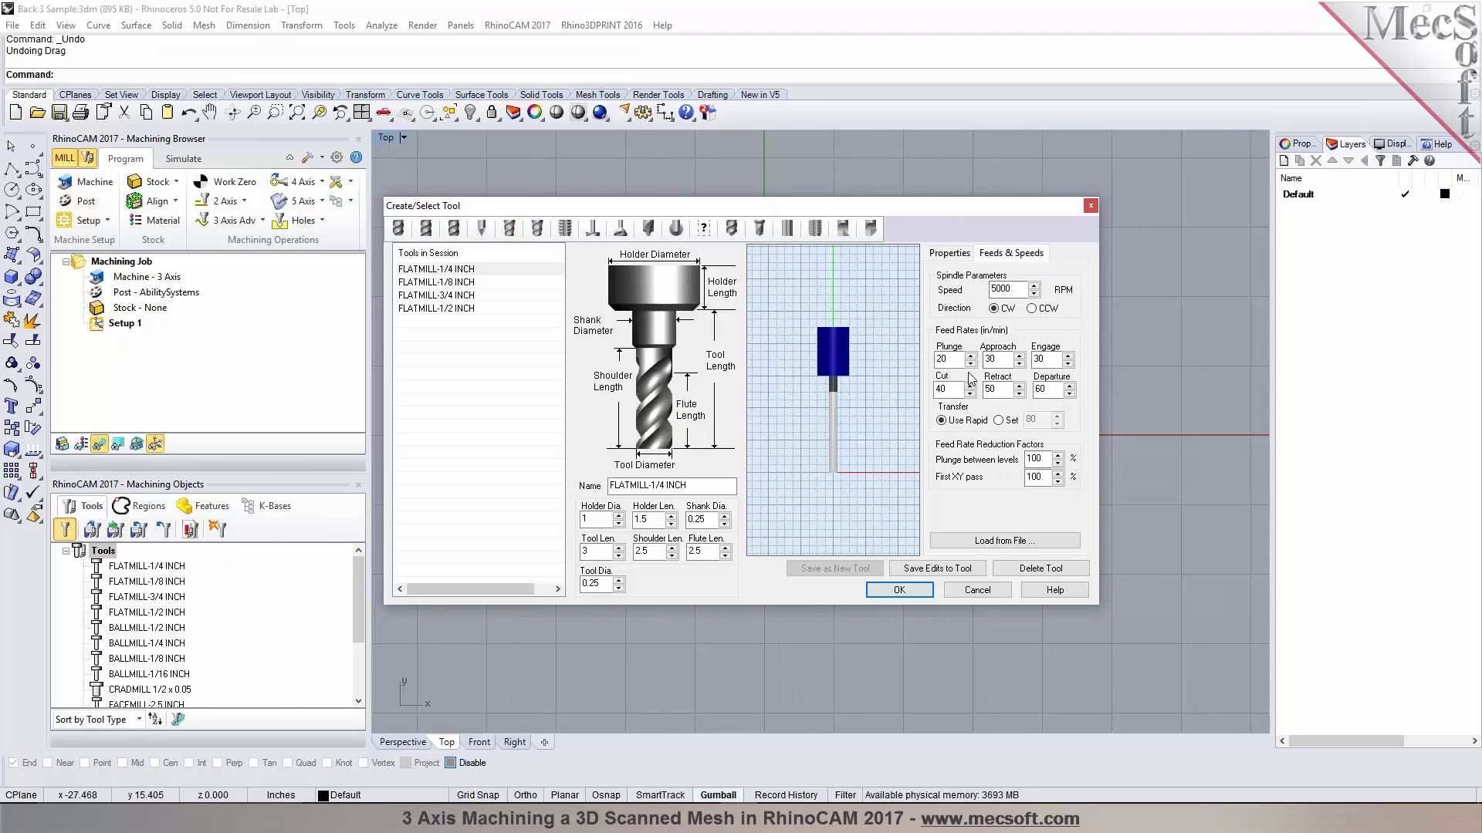
{"action": "left_click", "coordinate": [975, 590]}
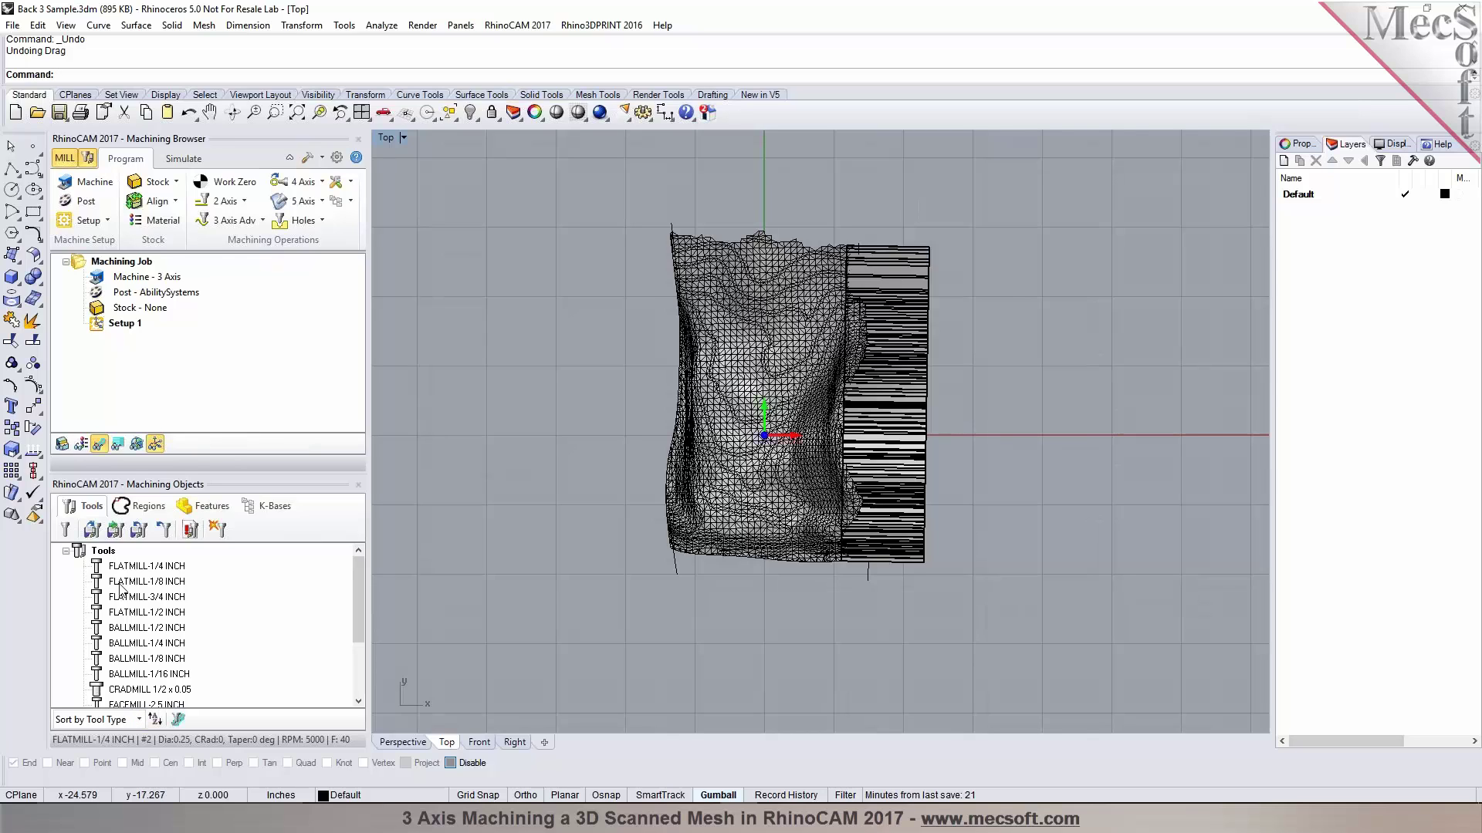
Define a ball mill named BALLMILL-5/8 INCH with a 5/8 inch tool diameter, based on the 1/2 inch ball mill.
{"action": "left_click", "coordinate": [65, 529]}
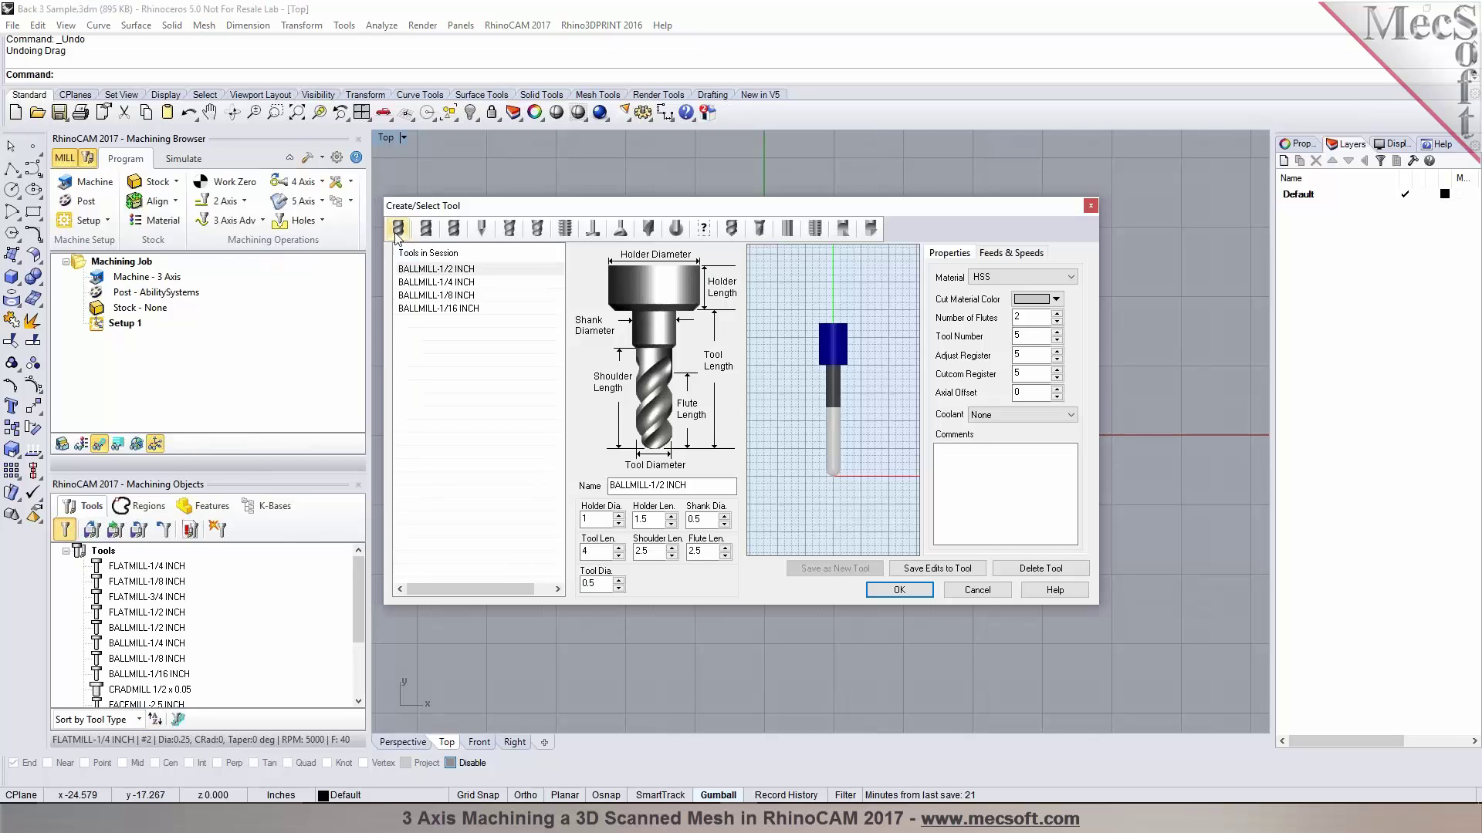
{"action": "left_click_drag", "start_coordinate": [650, 486], "coordinate": [664, 486]}
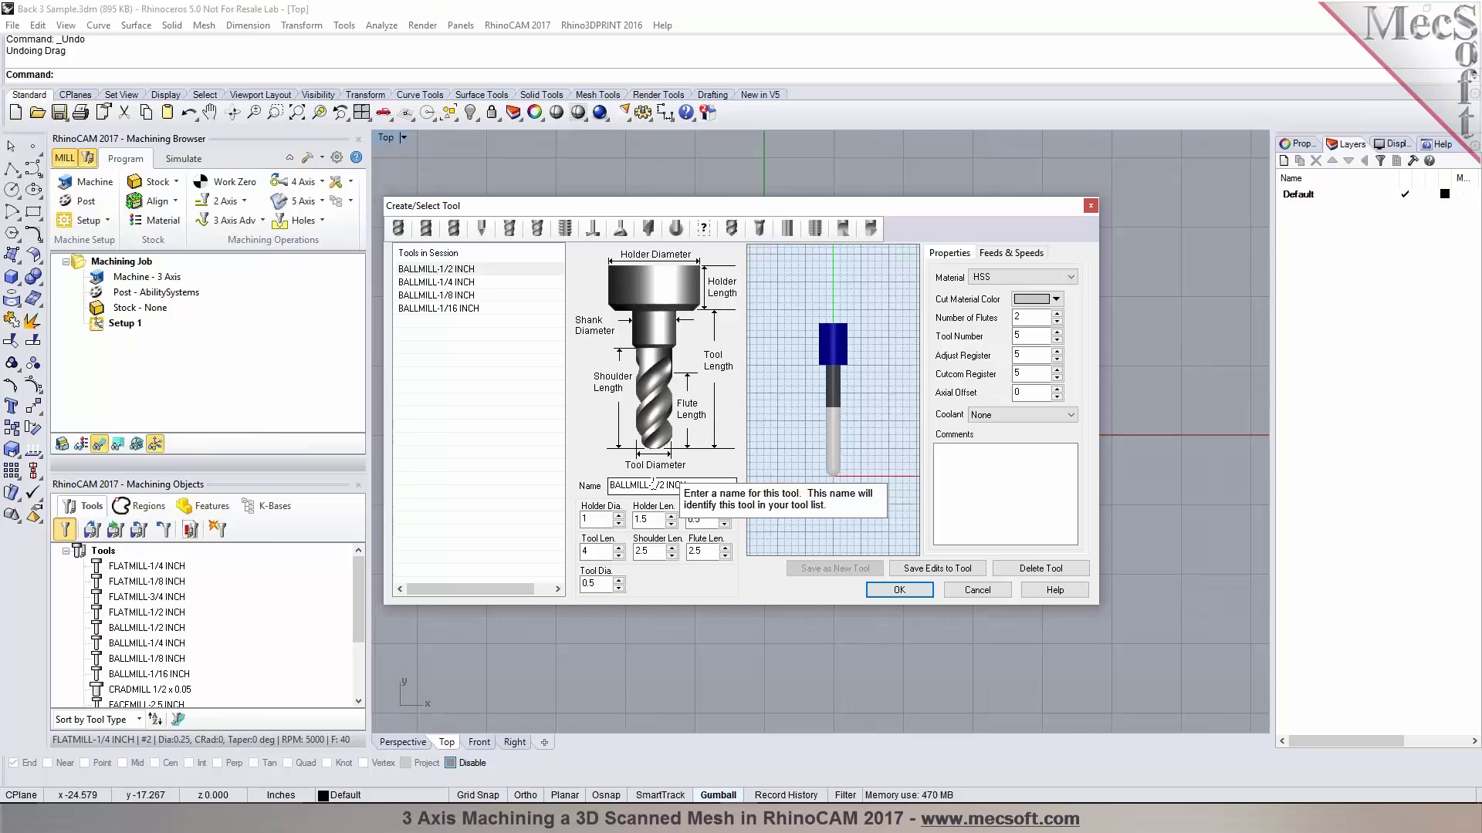
{"action": "type", "text": "5/"}
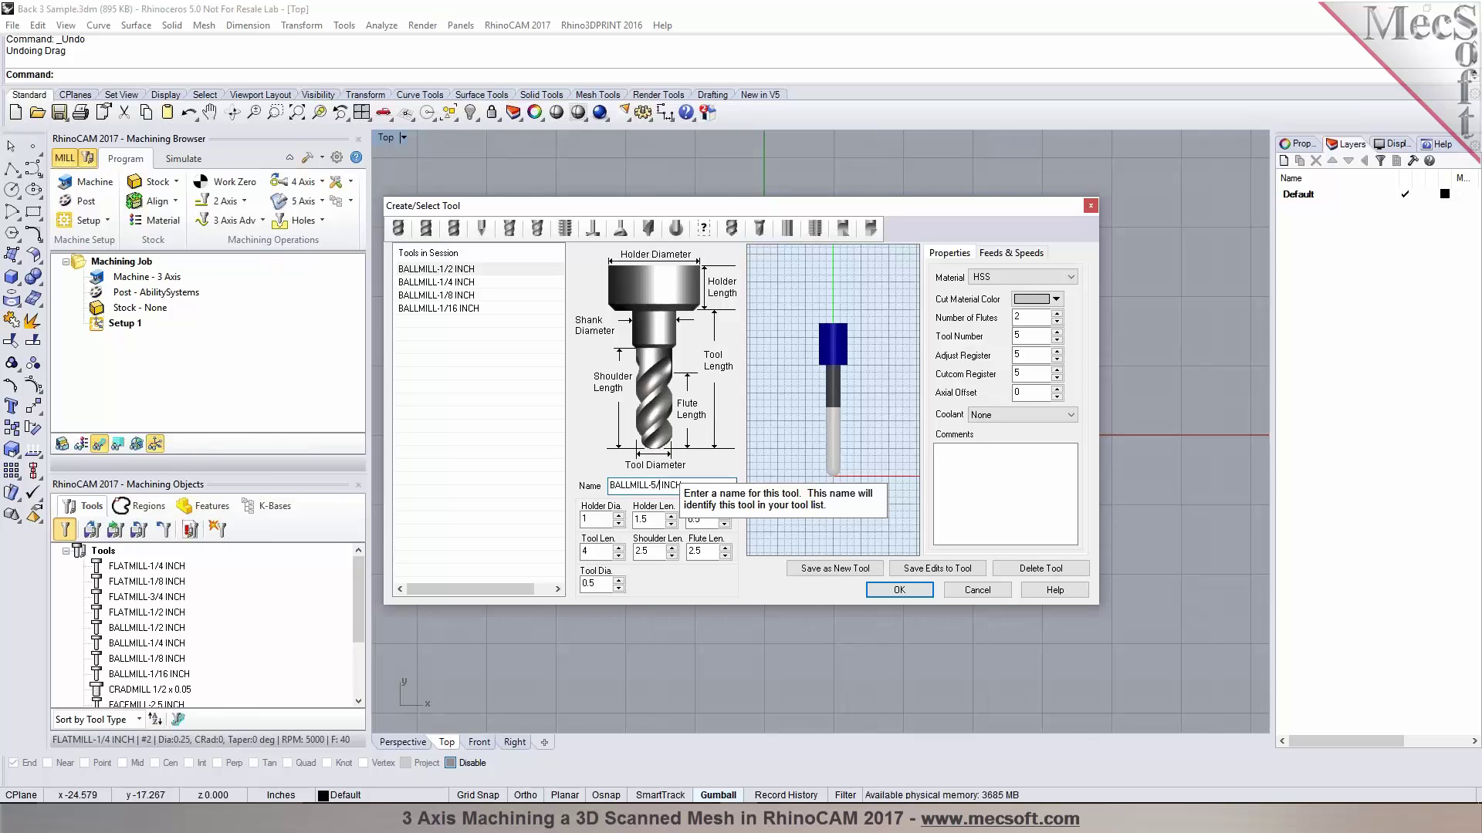
{"action": "left_click", "coordinate": [595, 583]}
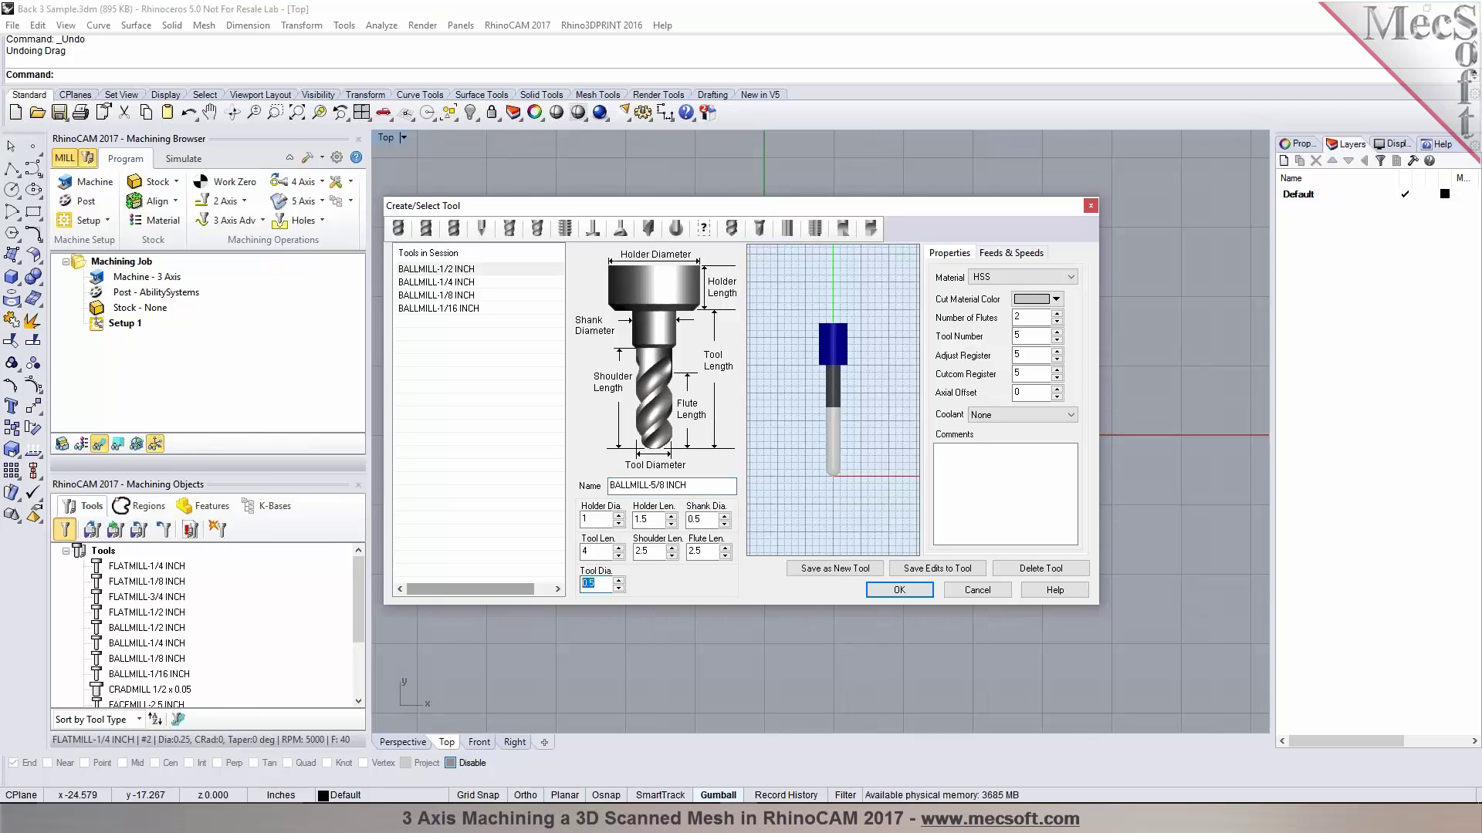
{"action": "type", "text": "5/8"}
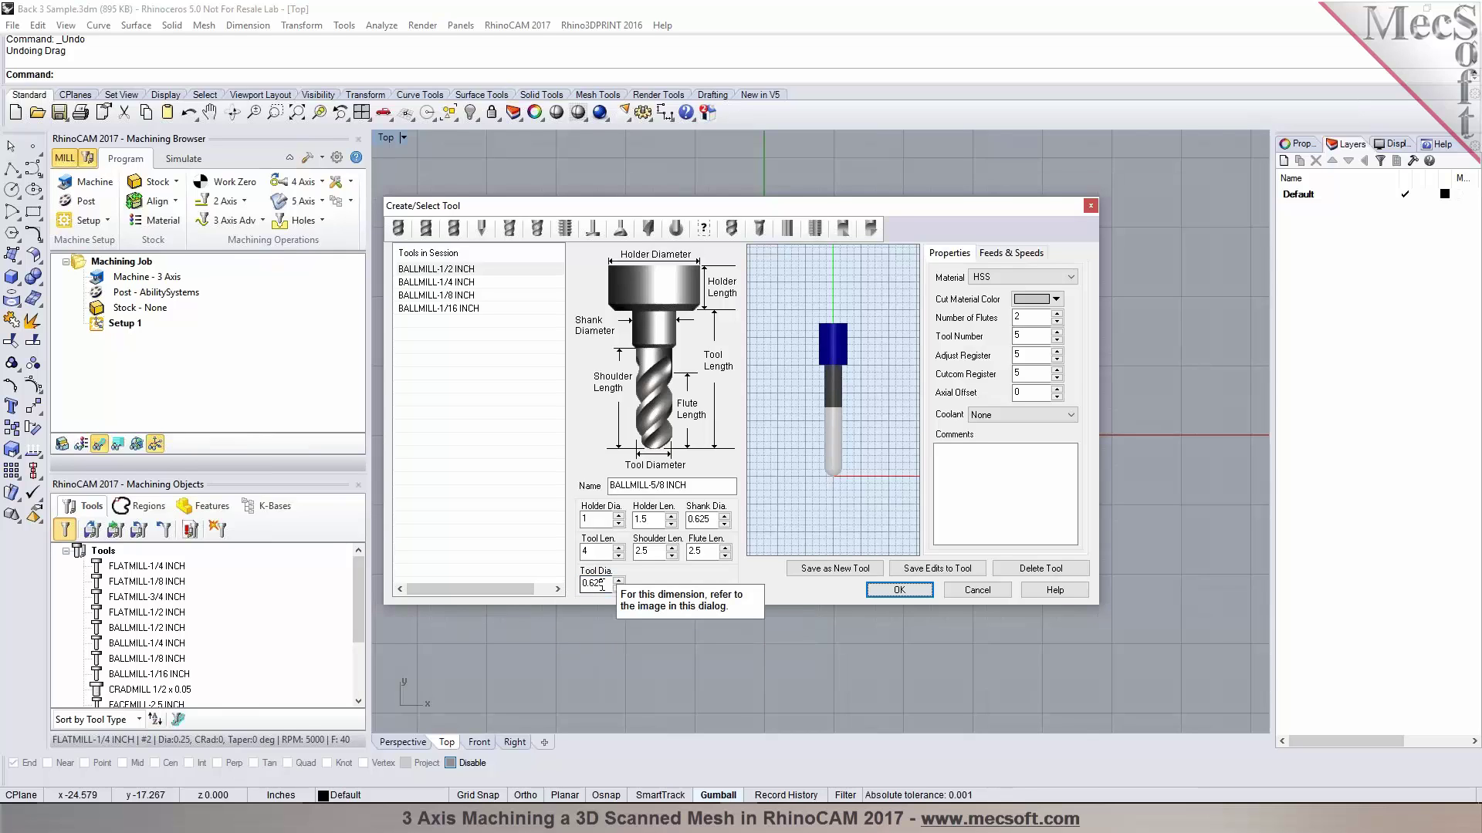
{"action": "key", "text": "Tab"}
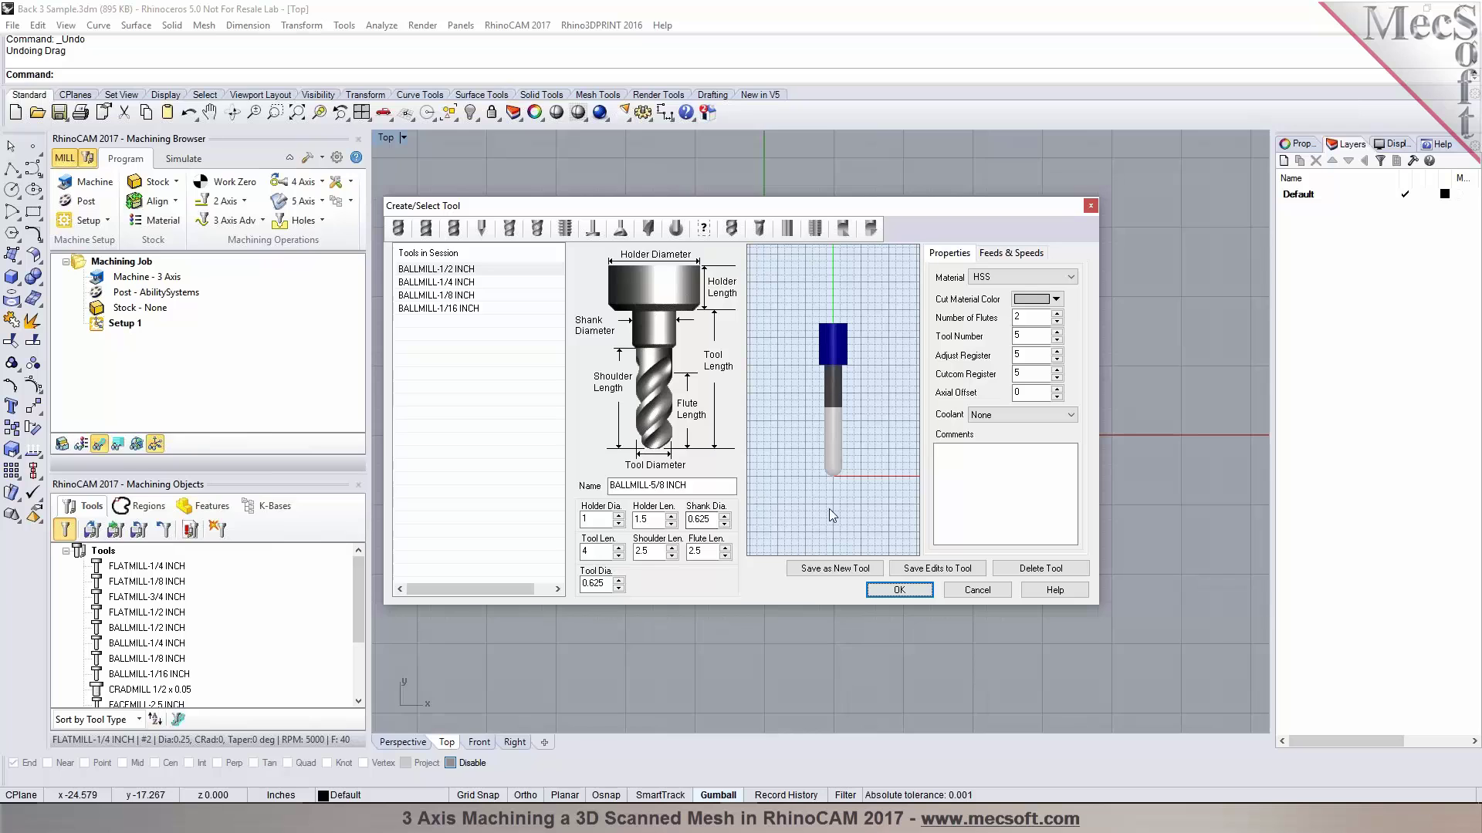
Save the 5/8 inch ball mill as a new tool with a non-repeated tool number and check the tool list.
{"action": "left_click", "coordinate": [835, 568]}
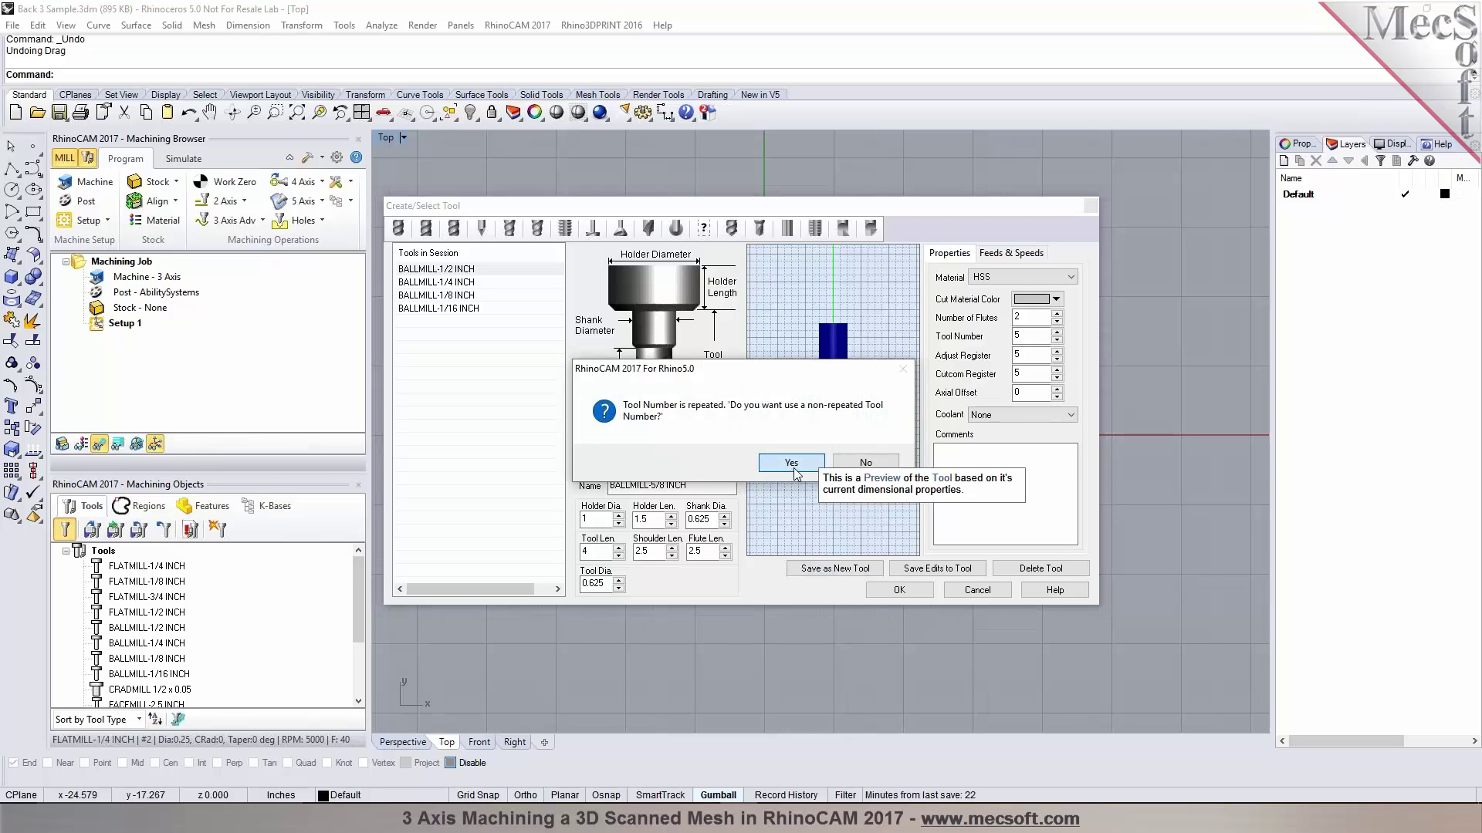
{"action": "left_click", "coordinate": [794, 466]}
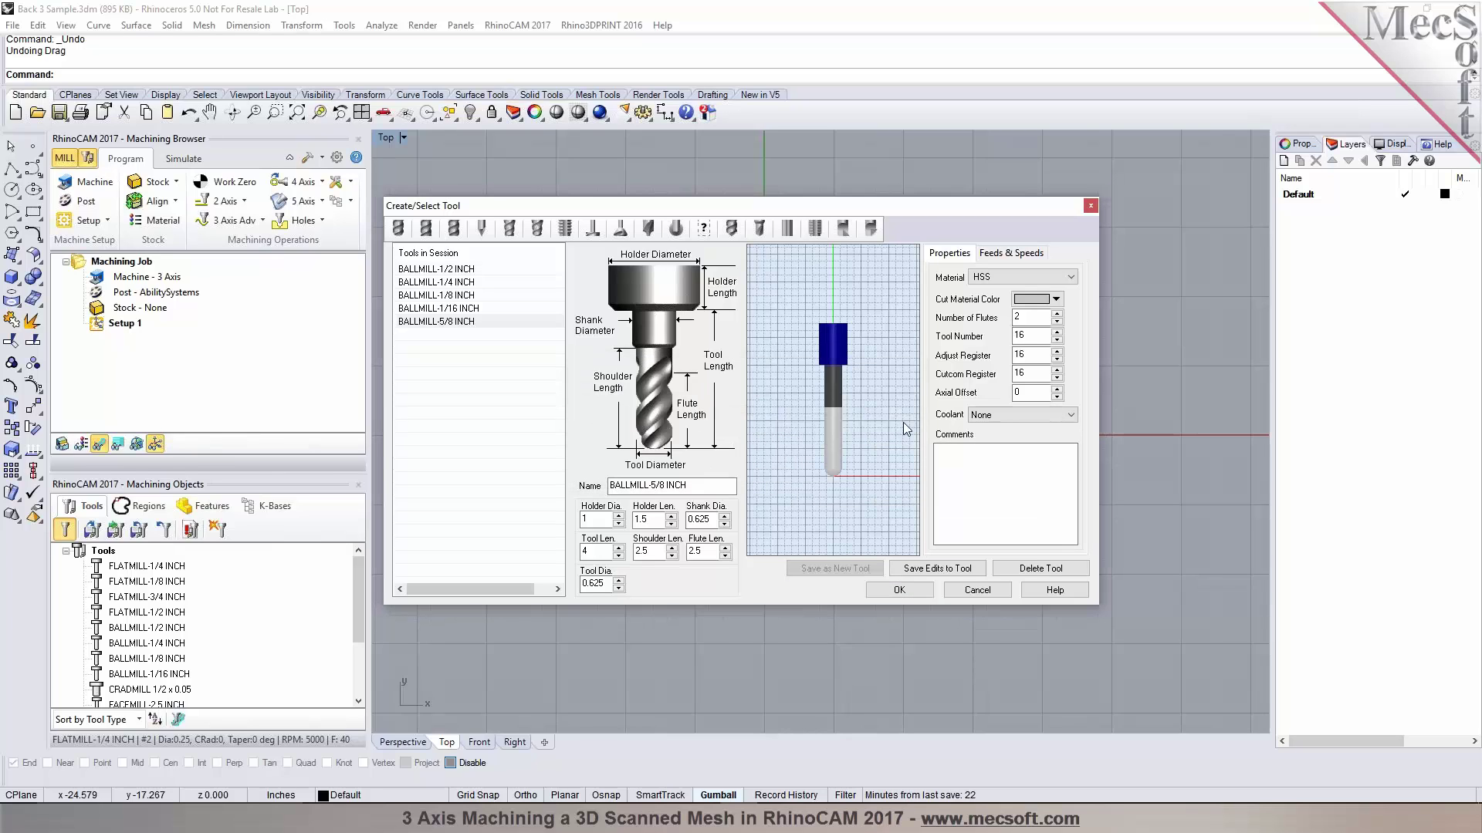
{"action": "left_click", "coordinate": [899, 590]}
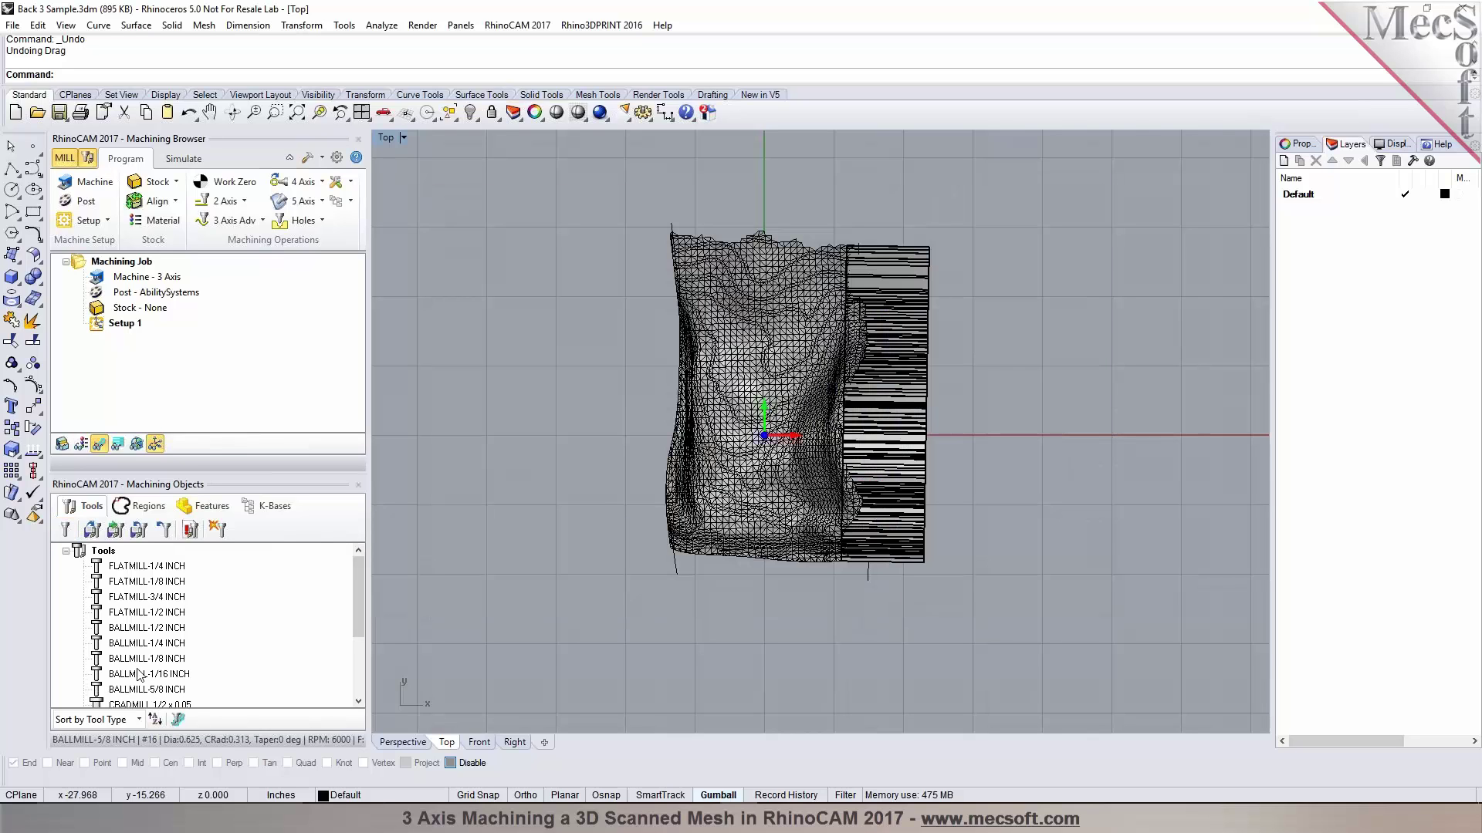
{"action": "scroll", "coordinate": [160, 627], "scroll_direction": "down", "scroll_amount": 3}
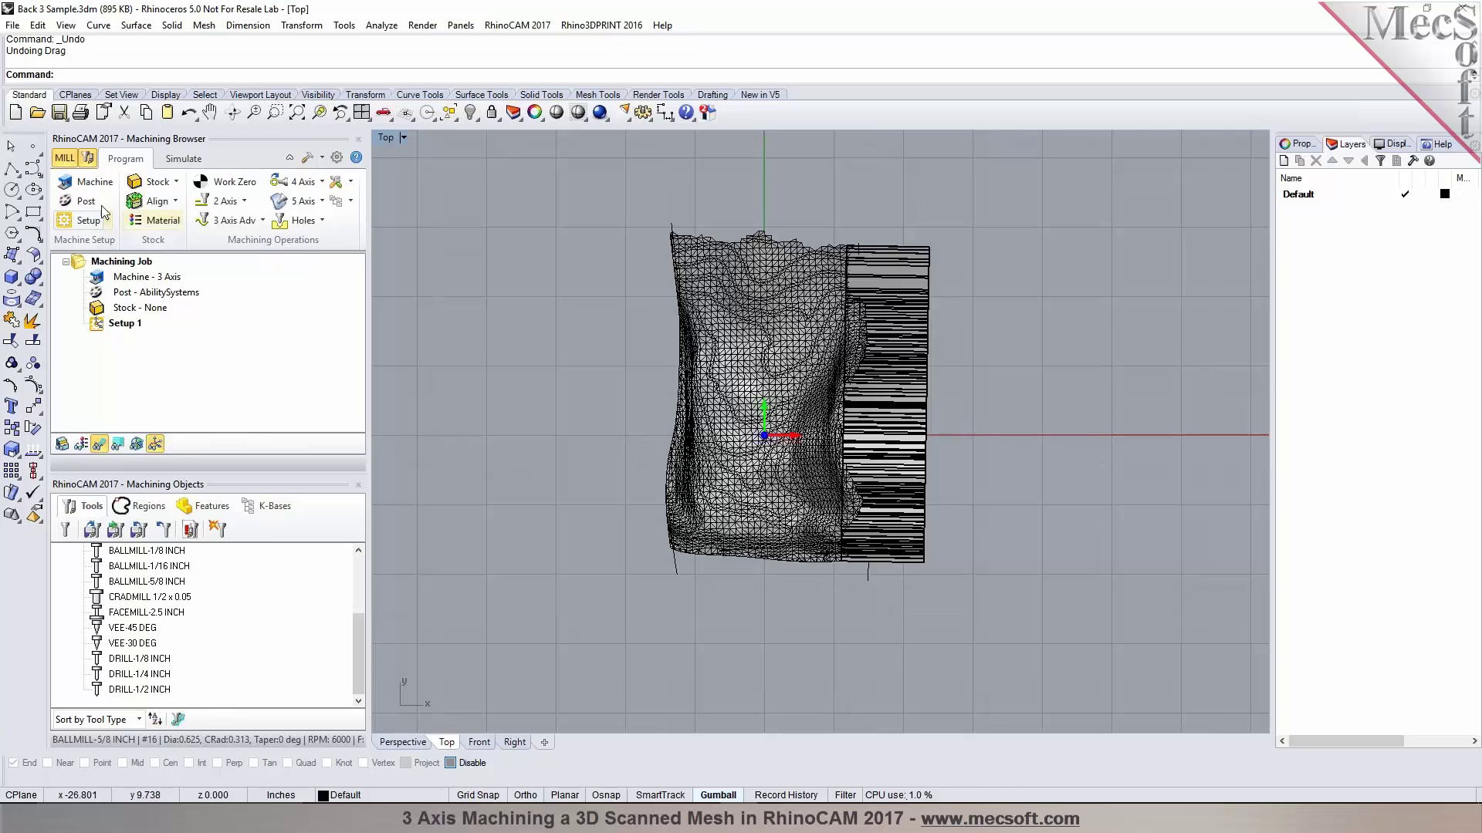
Accept the 3 Axis machine definition and select TechnoIsel as the current post-processor.
{"action": "left_click", "coordinate": [95, 184]}
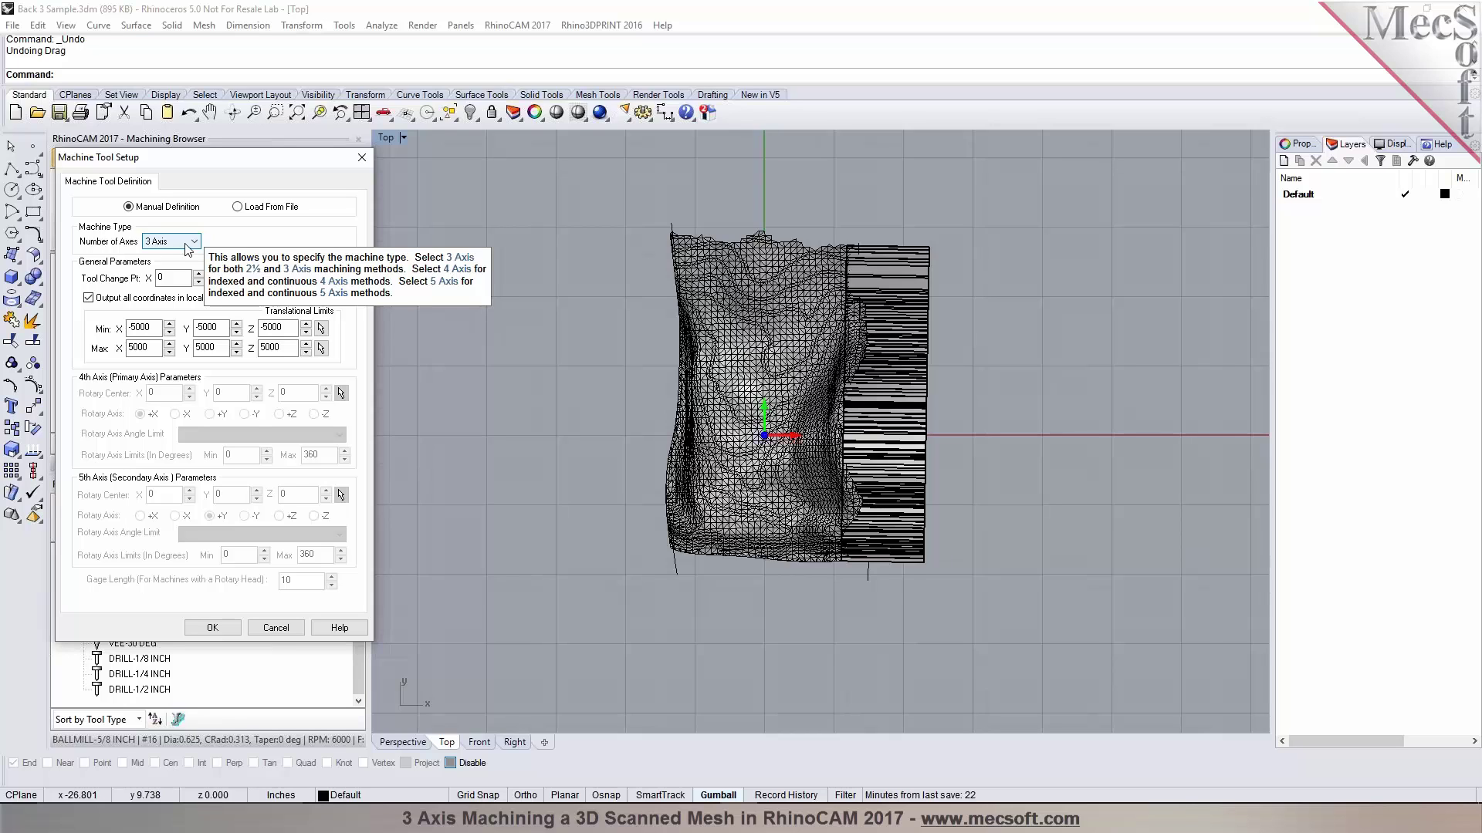
{"action": "left_click", "coordinate": [225, 634]}
{"action": "left_click", "coordinate": [85, 206]}
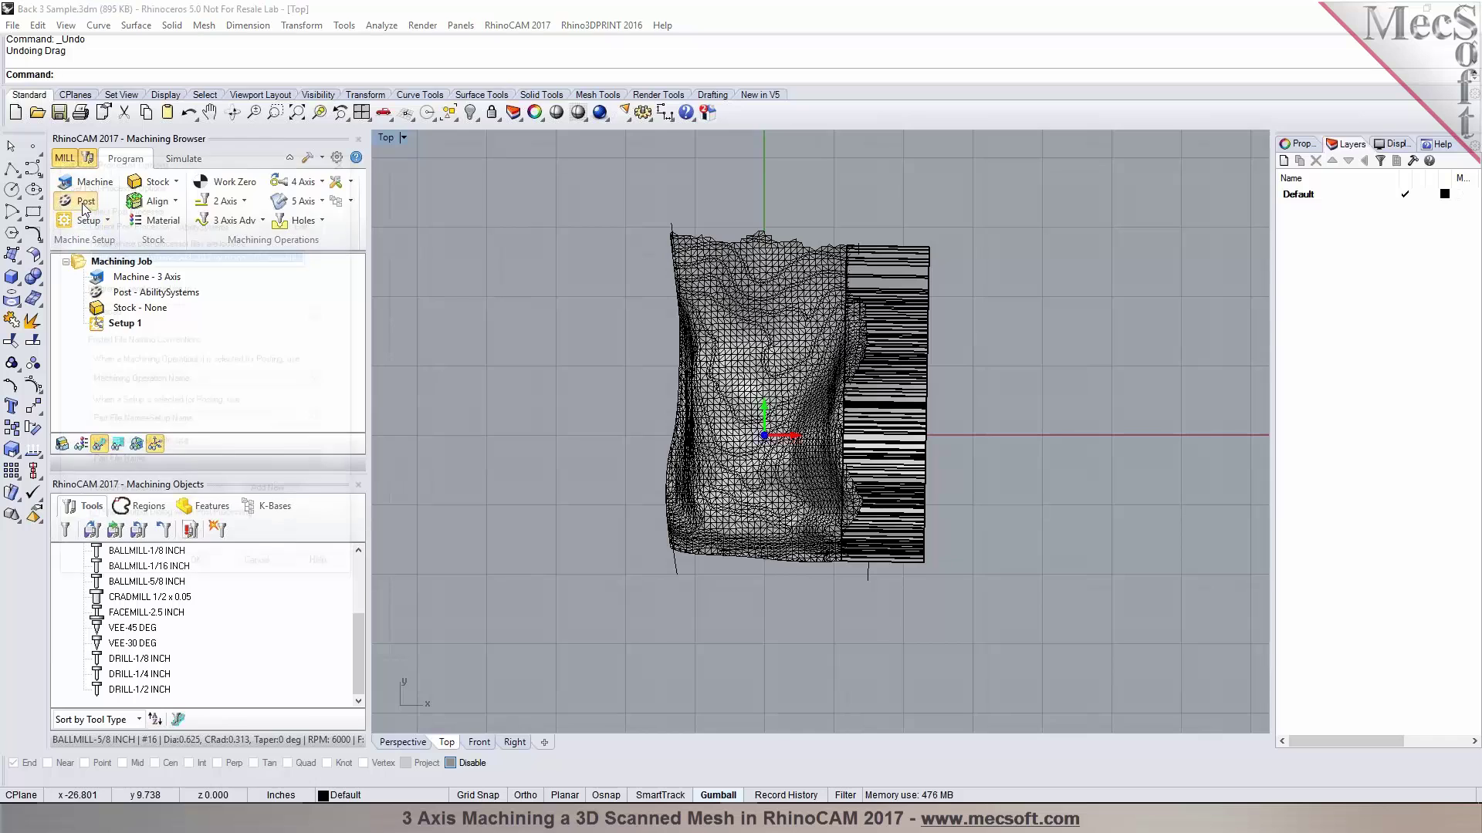
{"action": "left_click", "coordinate": [281, 222]}
{"action": "left_click_drag", "start_coordinate": [281, 261], "coordinate": [279, 502]}
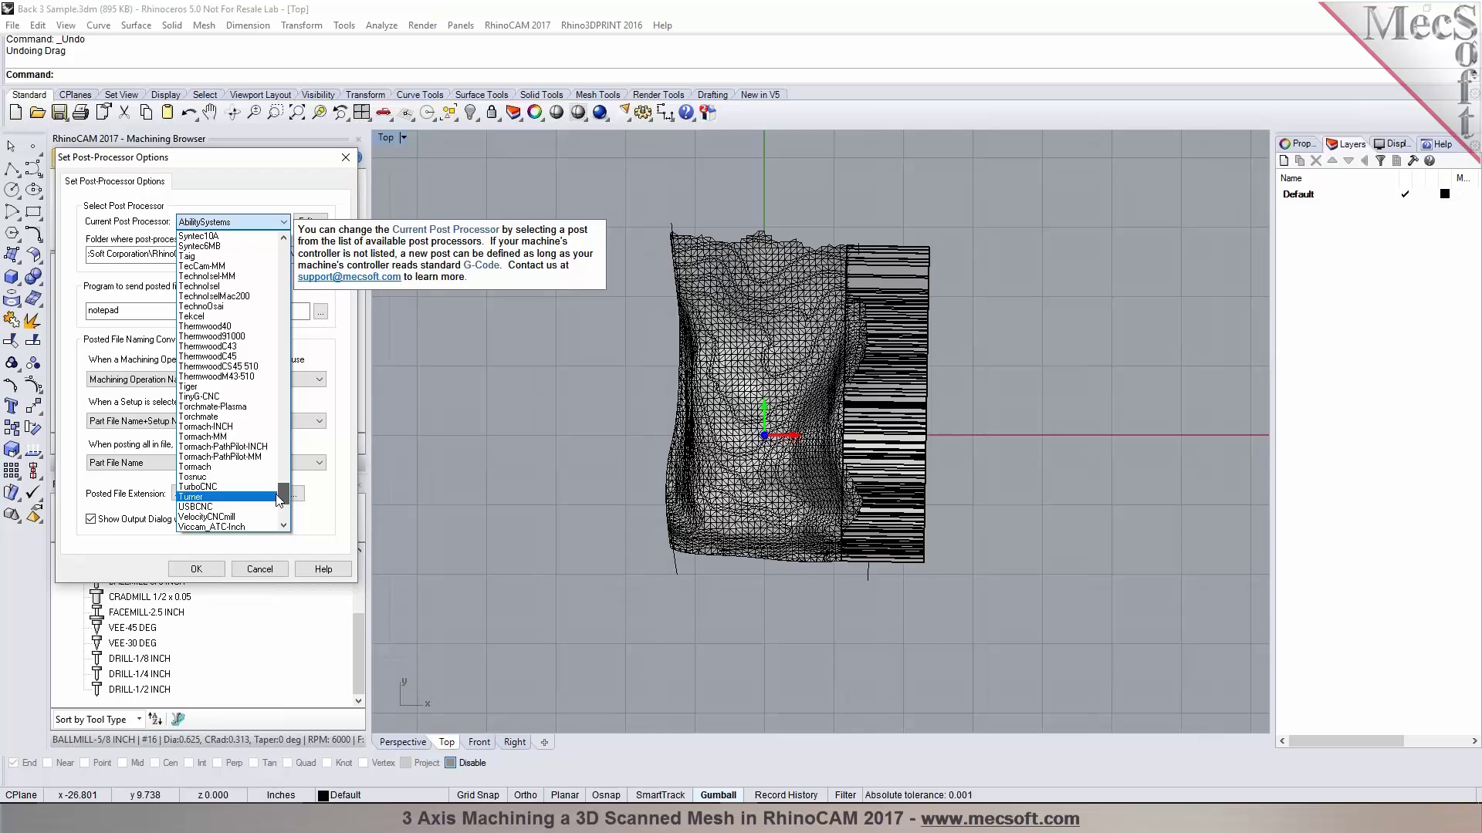
{"action": "left_click", "coordinate": [248, 286]}
Select .nc as the posted file extension, enter an additional post file extension, and accept the post-processor options.
{"action": "left_click", "coordinate": [219, 494]}
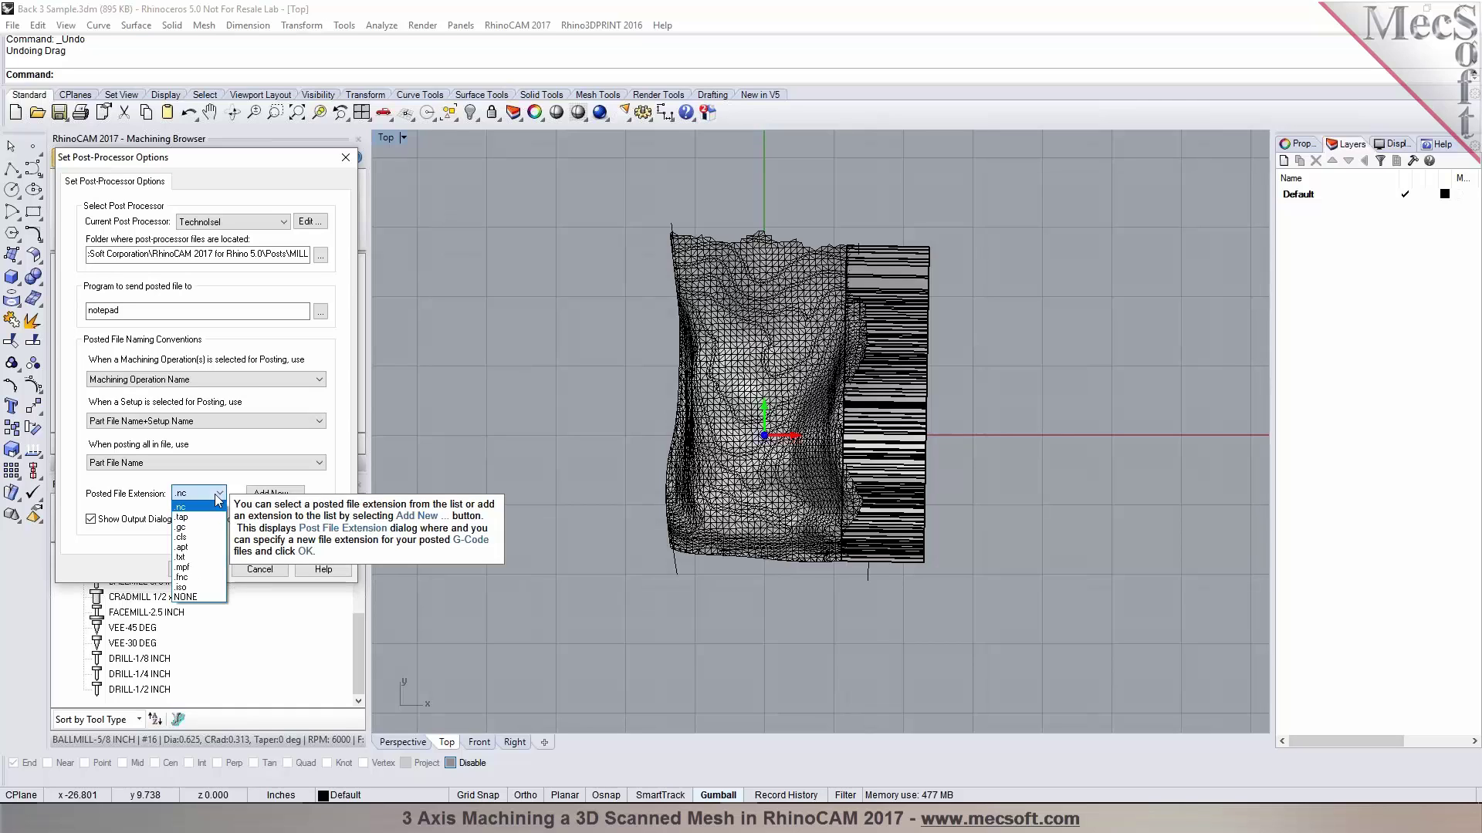
{"action": "left_click", "coordinate": [213, 507]}
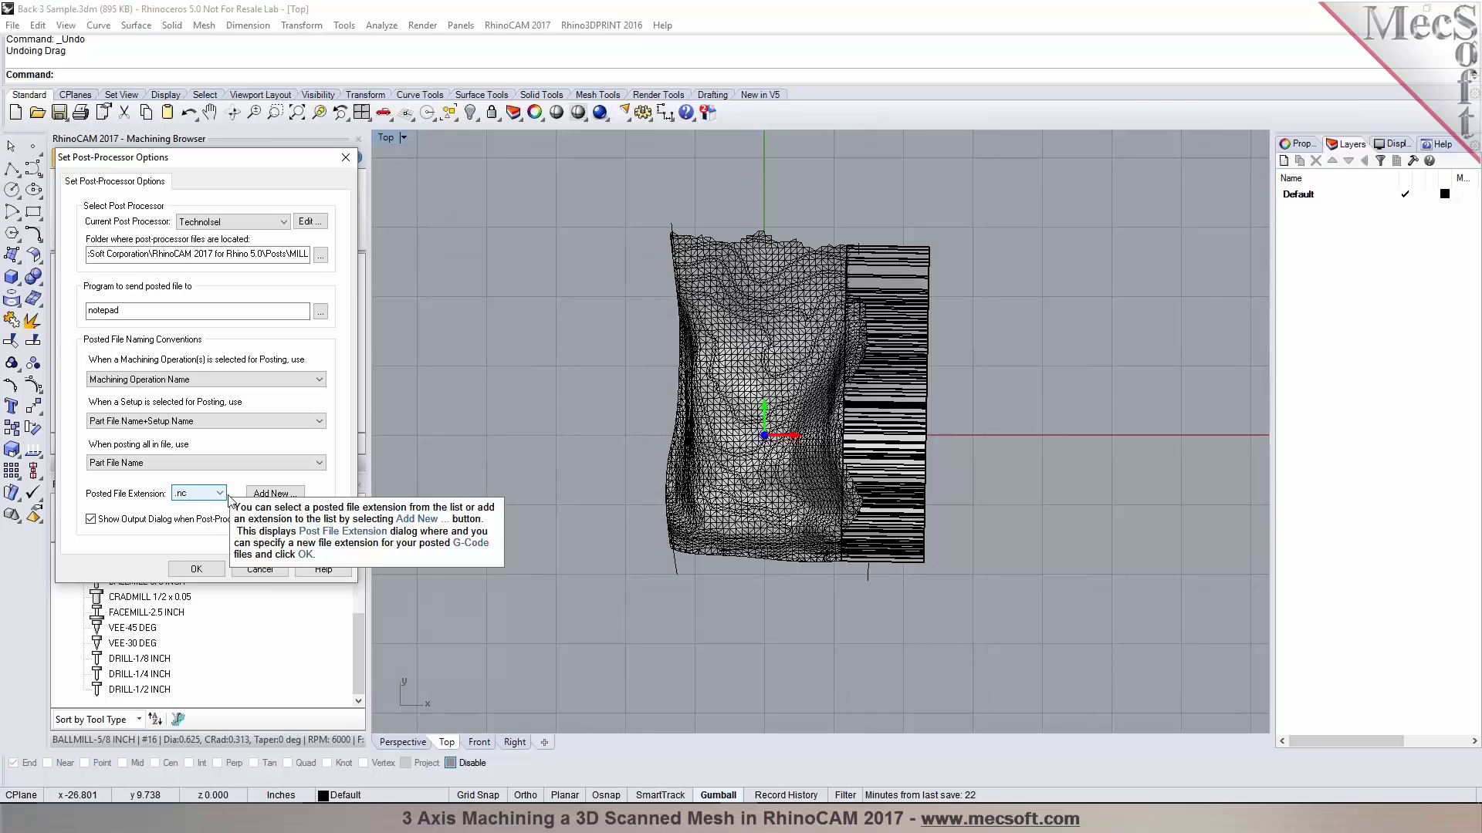
{"action": "left_click", "coordinate": [274, 493]}
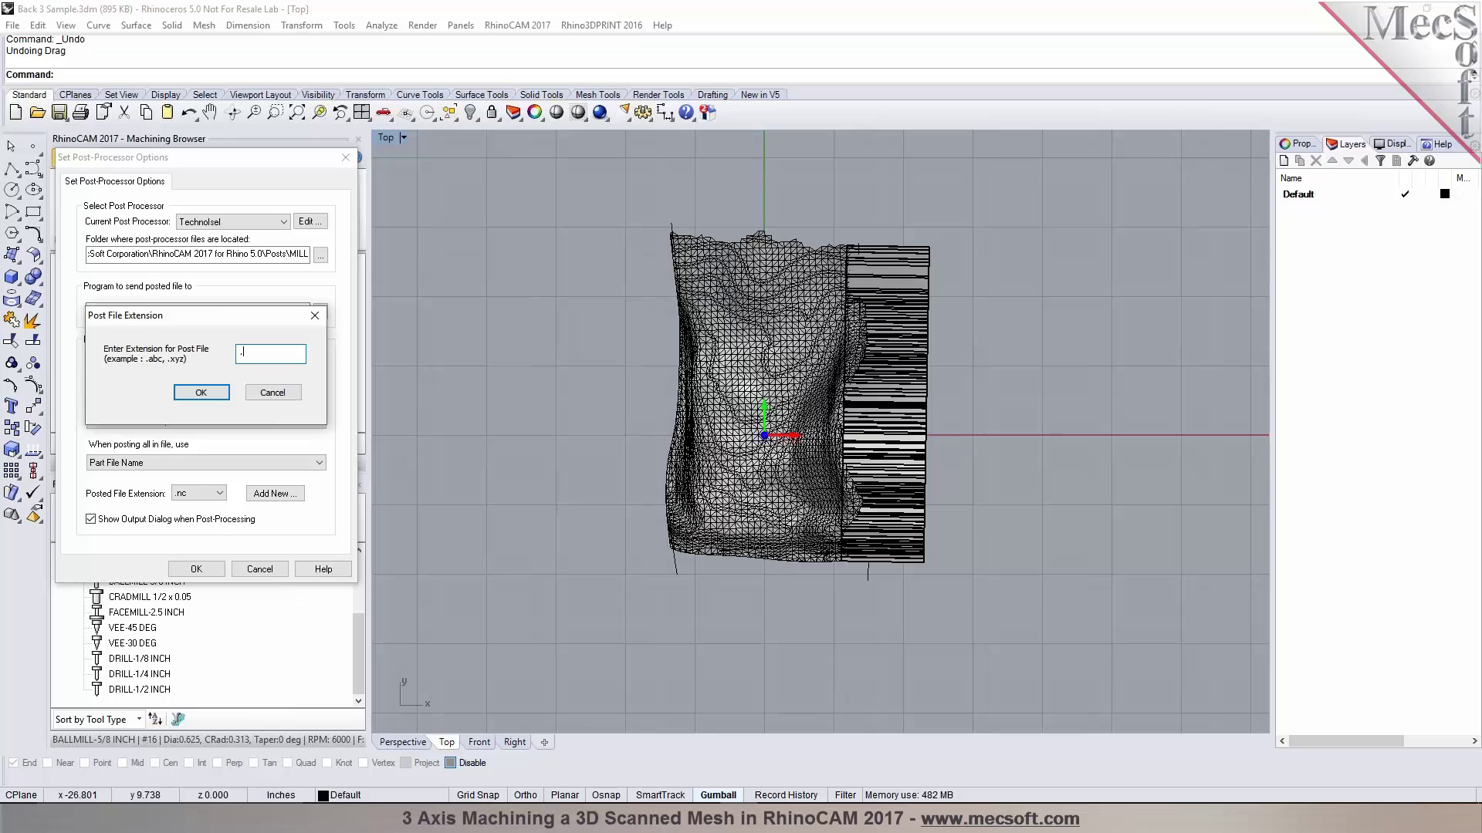
{"action": "type", "text": "ndc"}
{"action": "key", "text": "BackSpace"}
{"action": "key", "text": "BackSpace"}
{"action": "left_click", "coordinate": [201, 392]}
{"action": "left_click", "coordinate": [202, 569]}
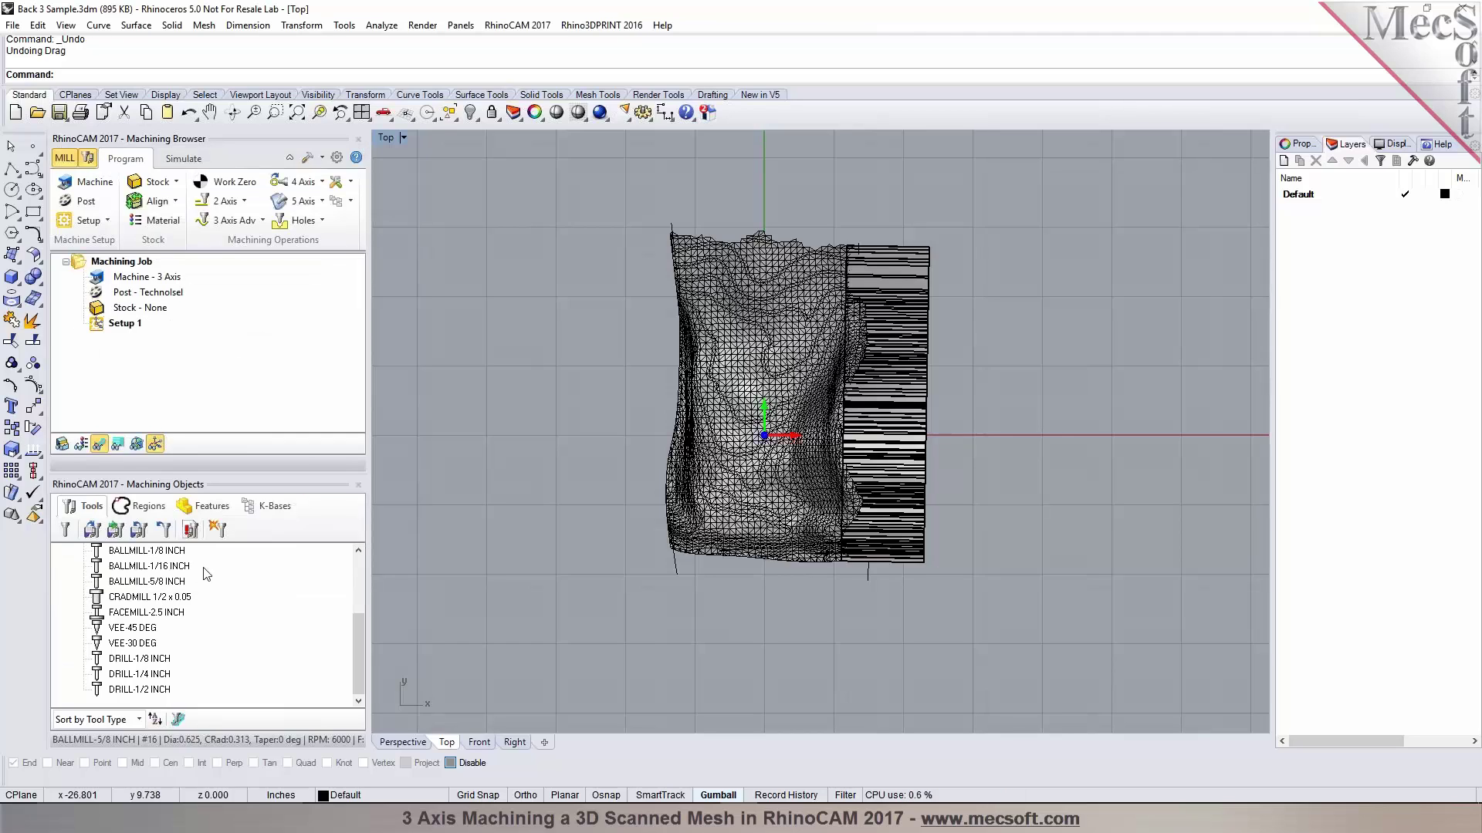
Start a box stock and size it by copying the model's bounding box.
{"action": "left_click", "coordinate": [176, 183]}
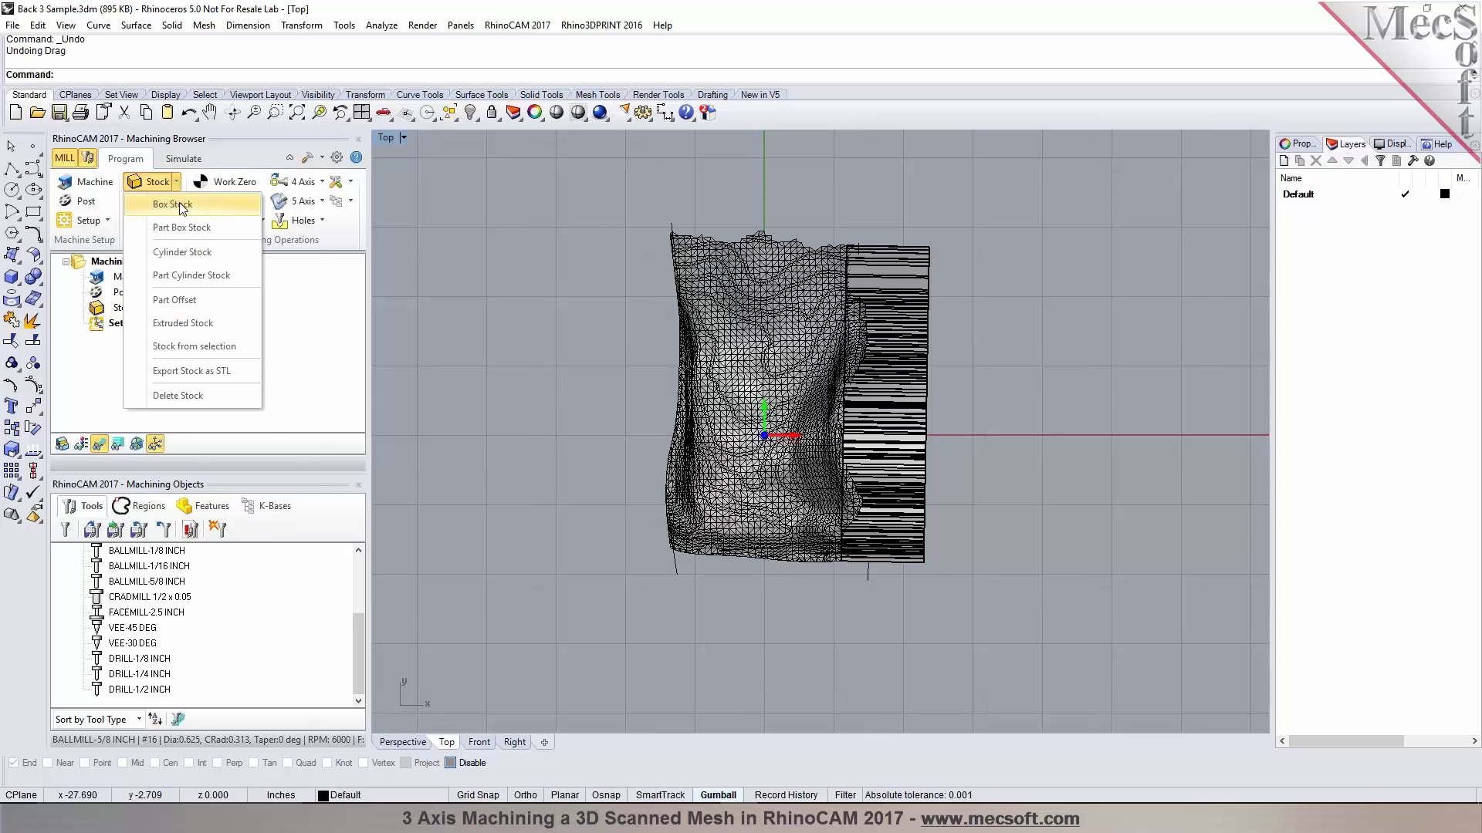
{"action": "left_click", "coordinate": [183, 207]}
{"action": "left_click", "coordinate": [236, 467]}
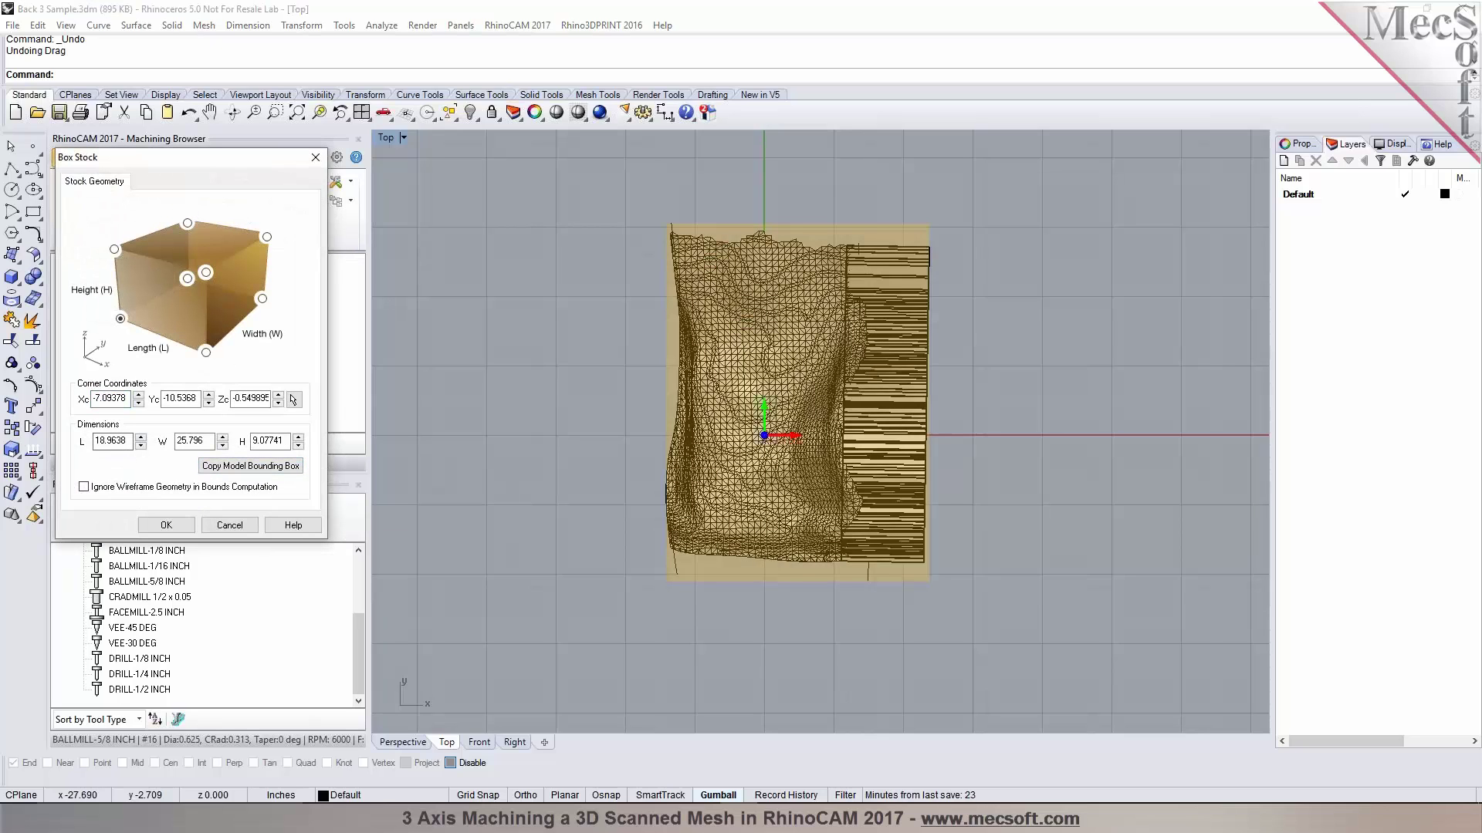
Recompute the box stock from the model's bounding box with wireframe geometry ignored.
{"action": "left_click", "coordinate": [403, 742]}
{"action": "scroll", "coordinate": [836, 519], "scroll_direction": "down", "scroll_amount": 5}
{"action": "right_click_drag", "start_coordinate": [836, 519], "coordinate": [552, 578]}
{"action": "left_click", "coordinate": [83, 487]}
{"action": "left_click", "coordinate": [258, 466]}
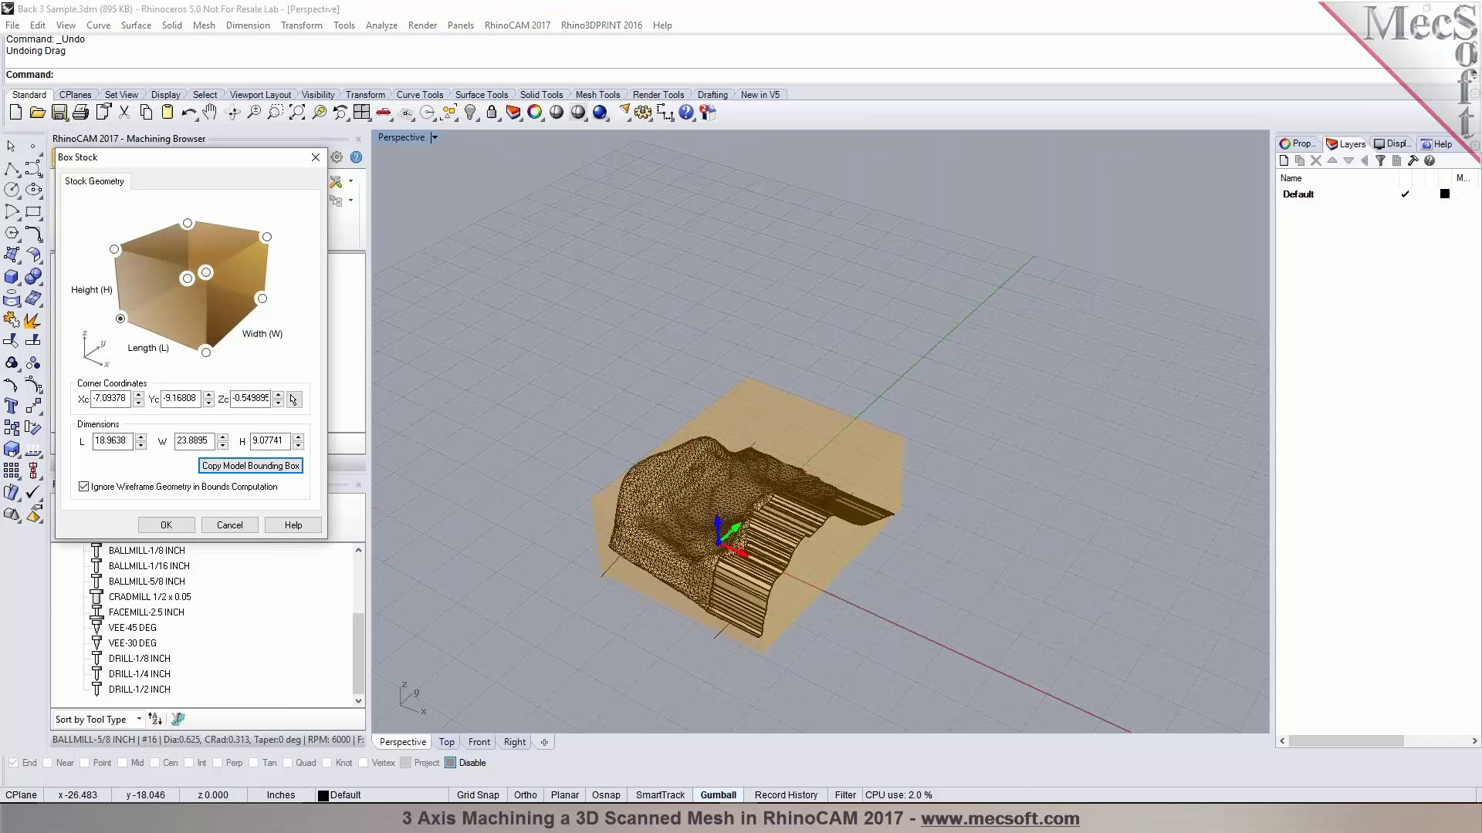
Check the box stock's fit around the mesh from above and its dimensions, and accept the stock.
{"action": "left_click", "coordinate": [446, 742]}
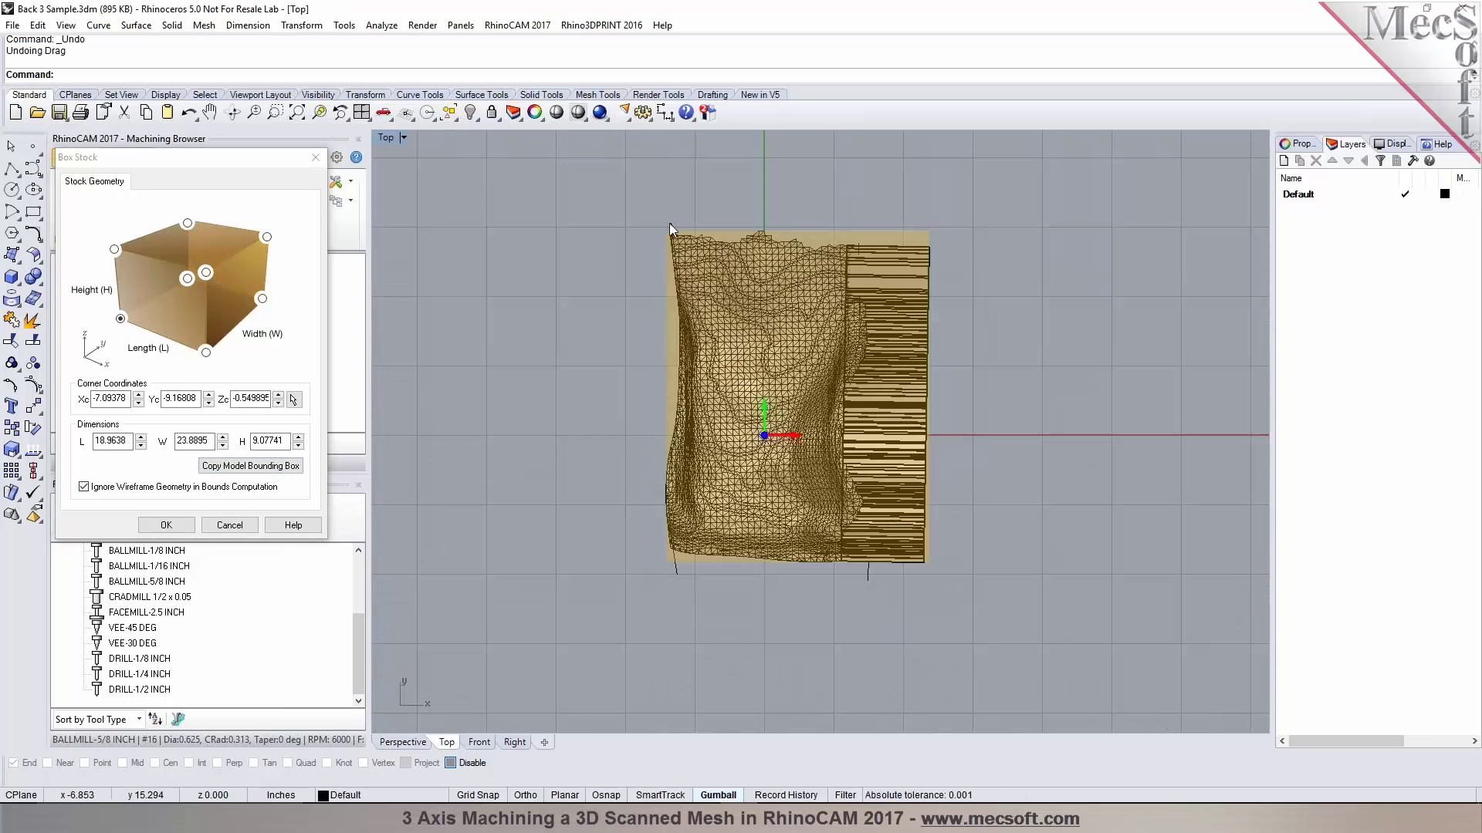
{"action": "scroll", "coordinate": [585, 295], "scroll_direction": "up", "scroll_amount": 5}
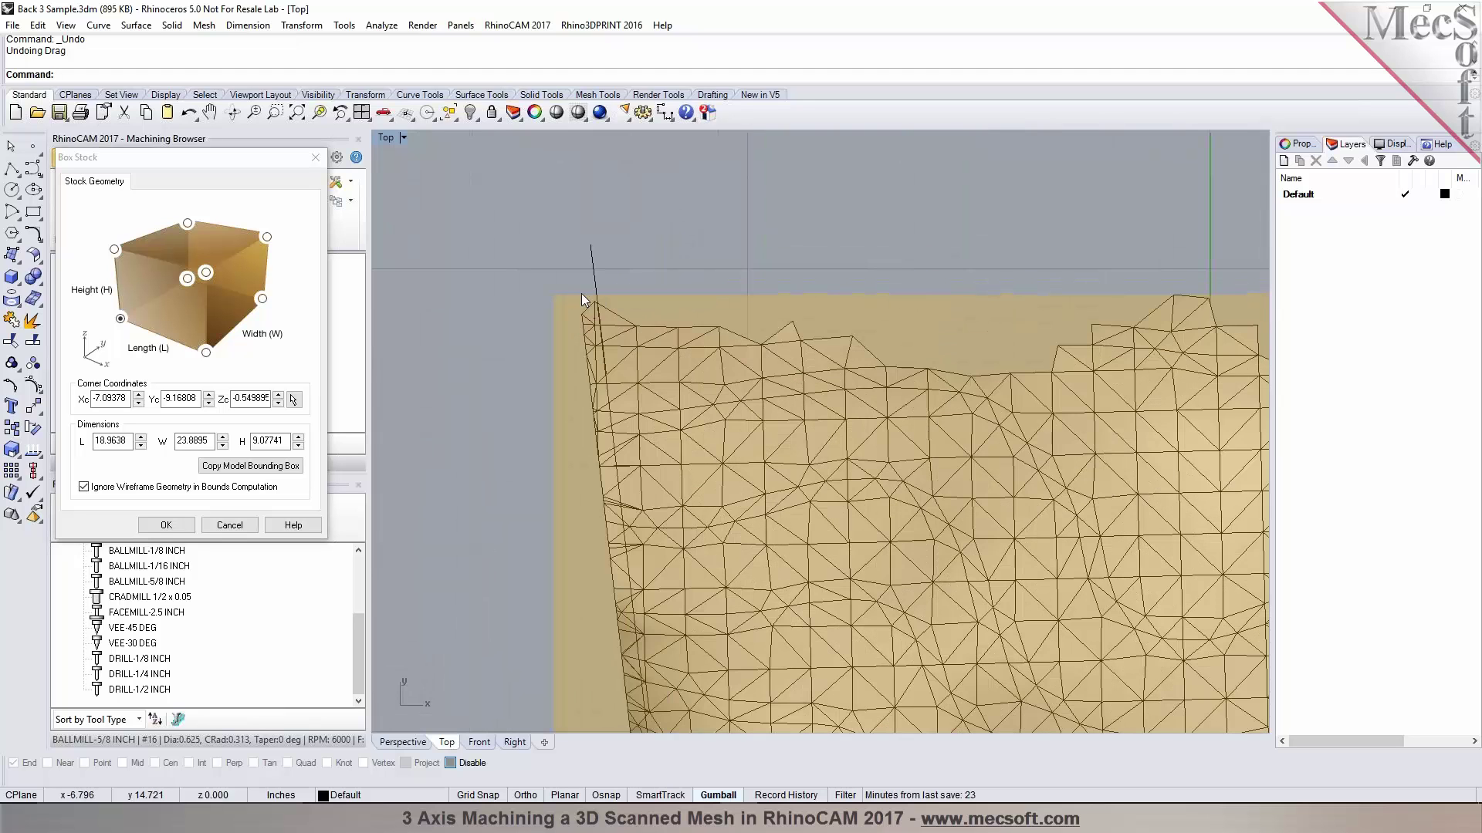
{"action": "scroll", "coordinate": [581, 293], "scroll_direction": "down", "scroll_amount": 5}
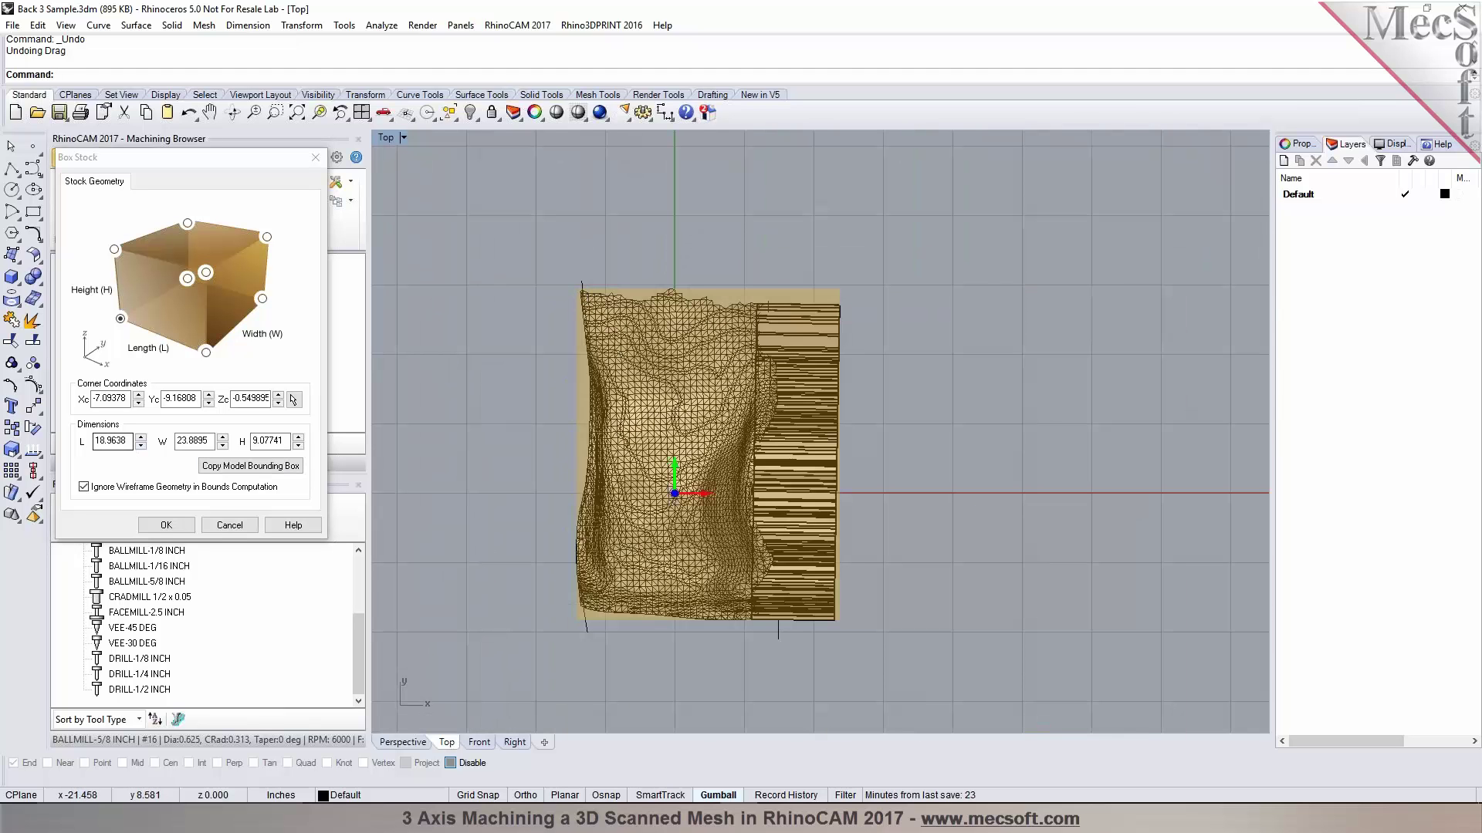
{"action": "left_click", "coordinate": [91, 441]}
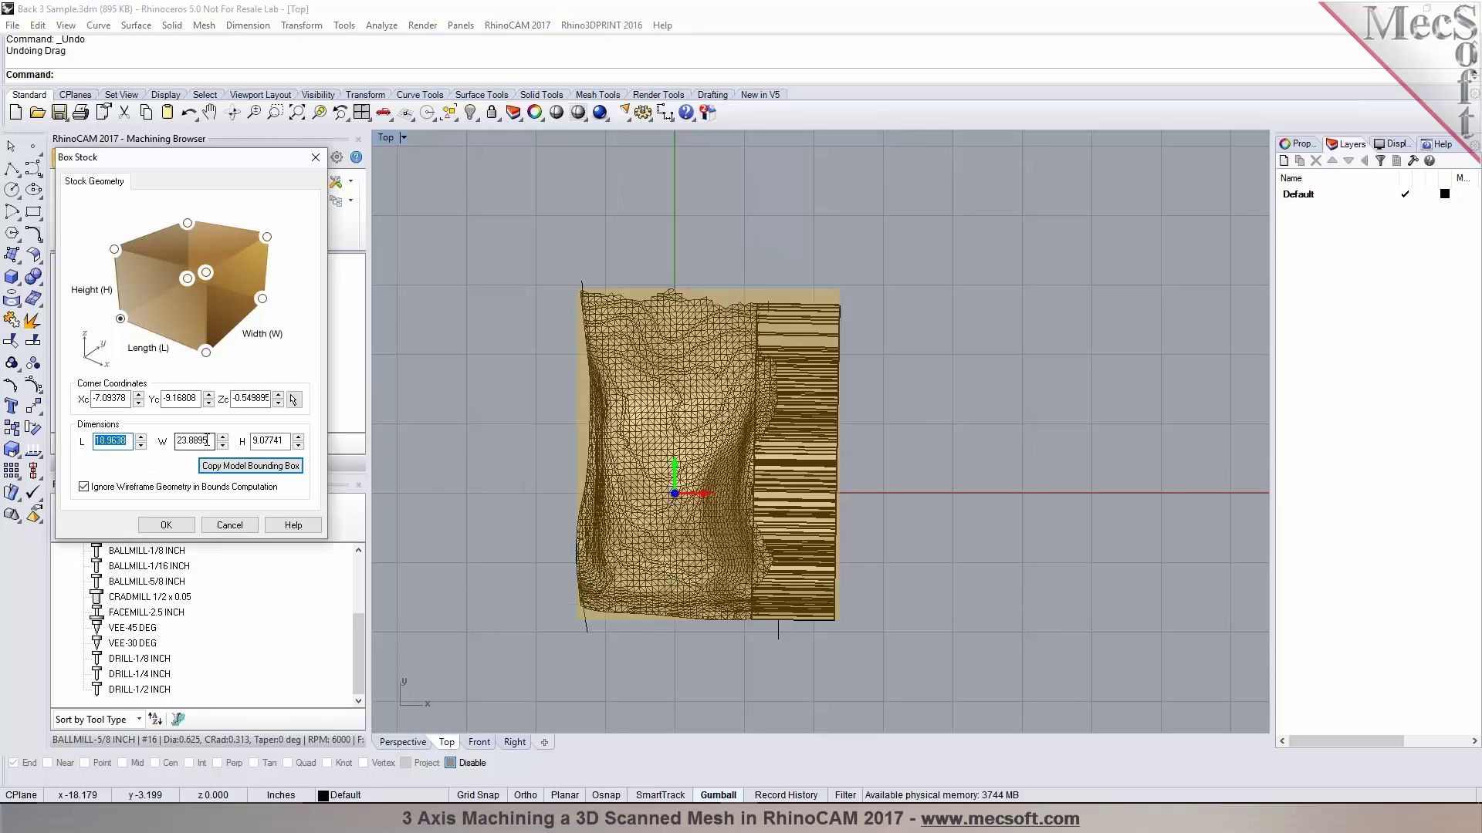
{"action": "left_click", "coordinate": [267, 440]}
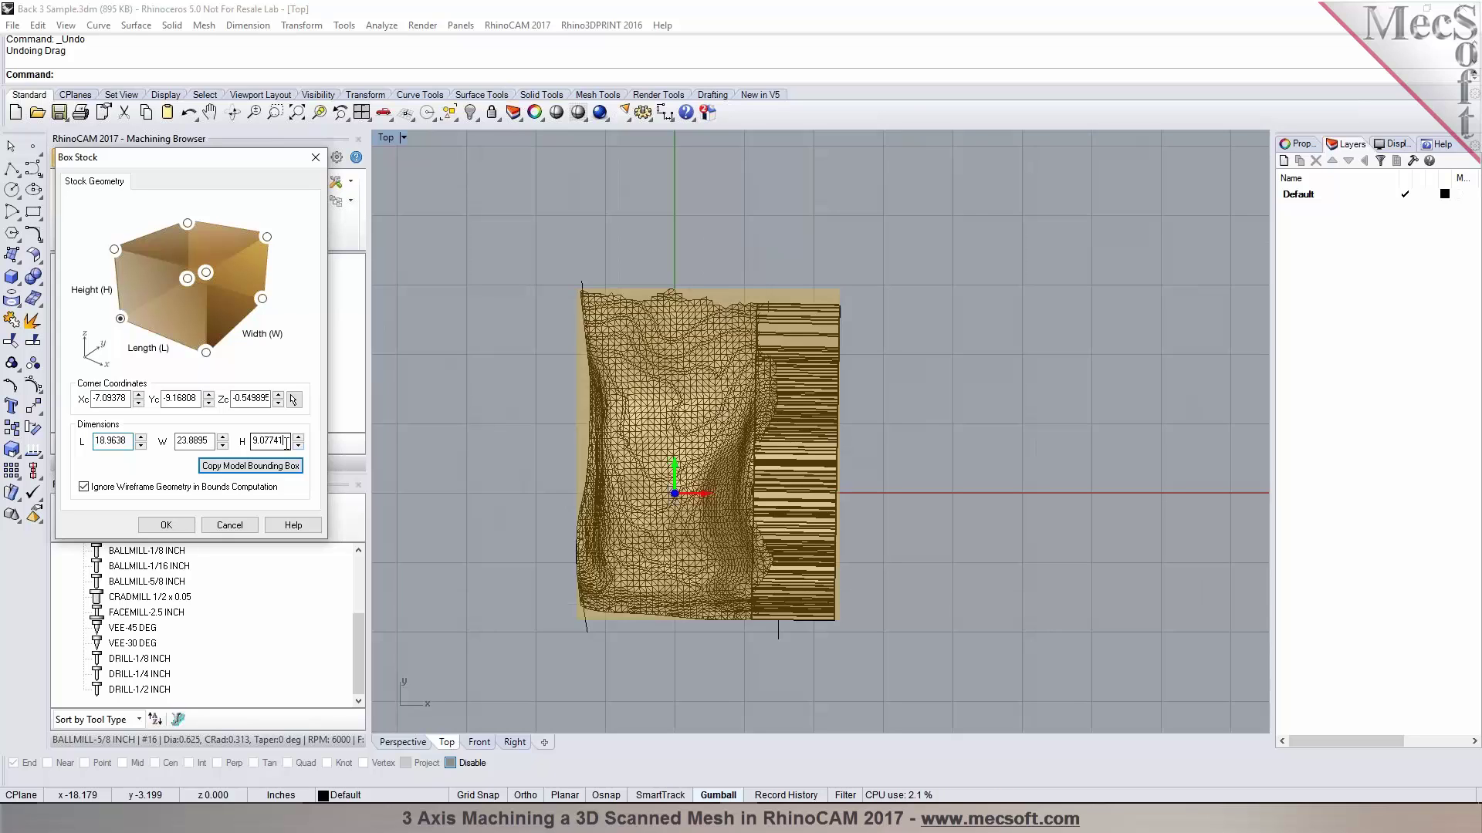
{"action": "left_click", "coordinate": [167, 526]}
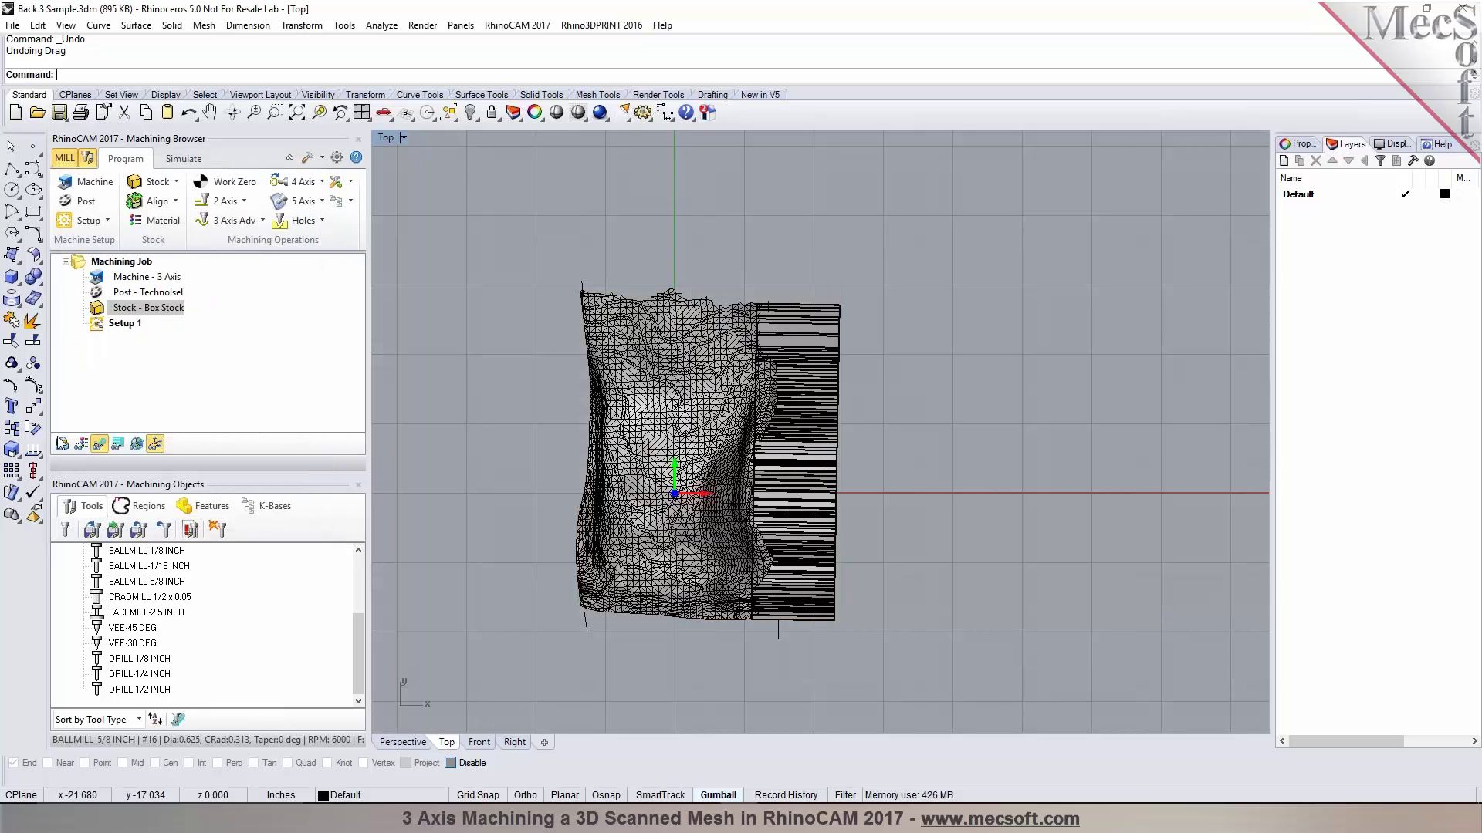
Turn on the stock display and inspect the box stock around the mesh in perspective and from above.
{"action": "left_click", "coordinate": [62, 443]}
{"action": "left_click", "coordinate": [395, 742]}
{"action": "right_click_drag", "start_coordinate": [910, 525], "coordinate": [814, 591]}
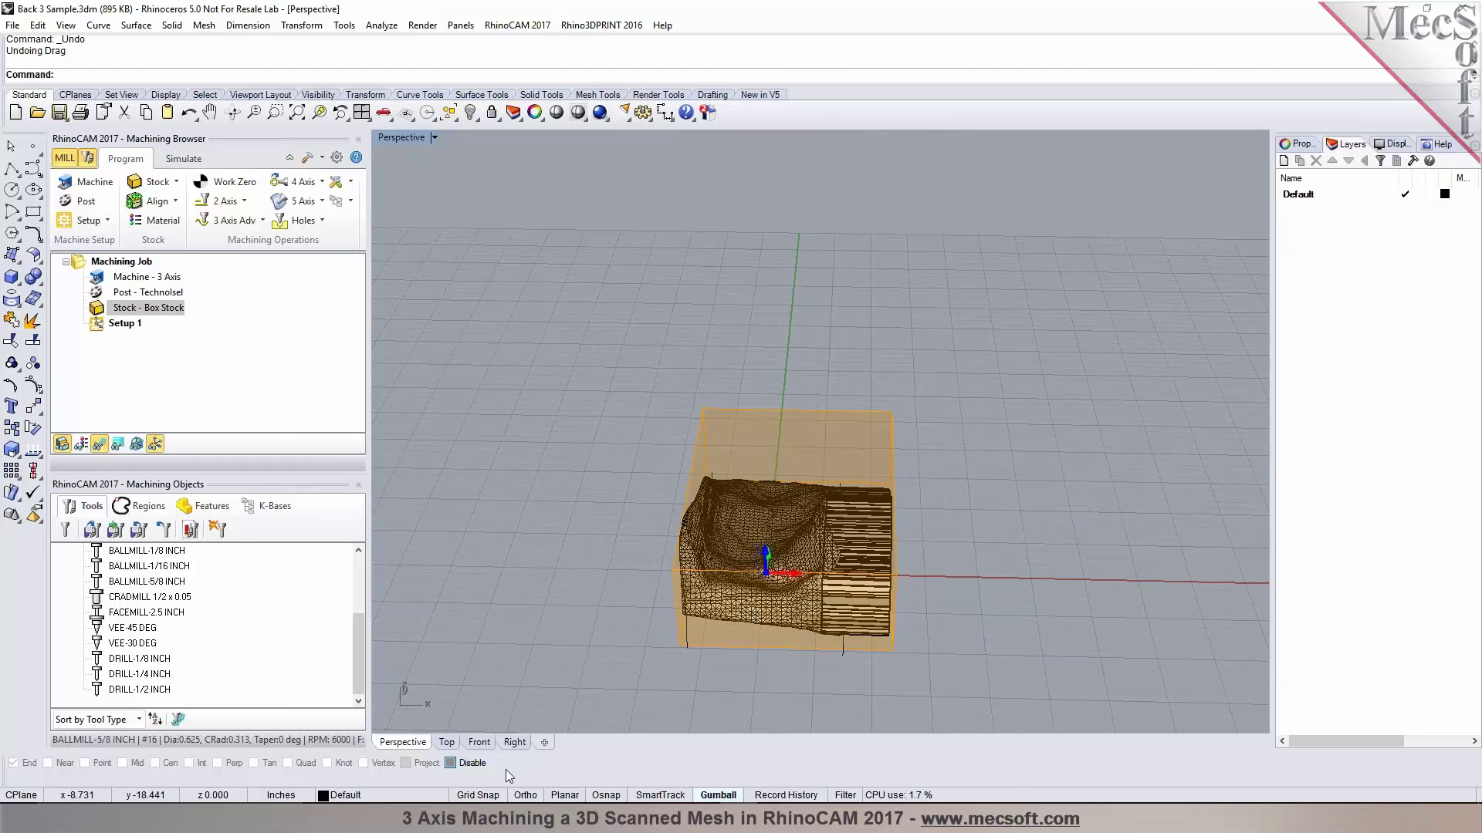
{"action": "left_click", "coordinate": [447, 743]}
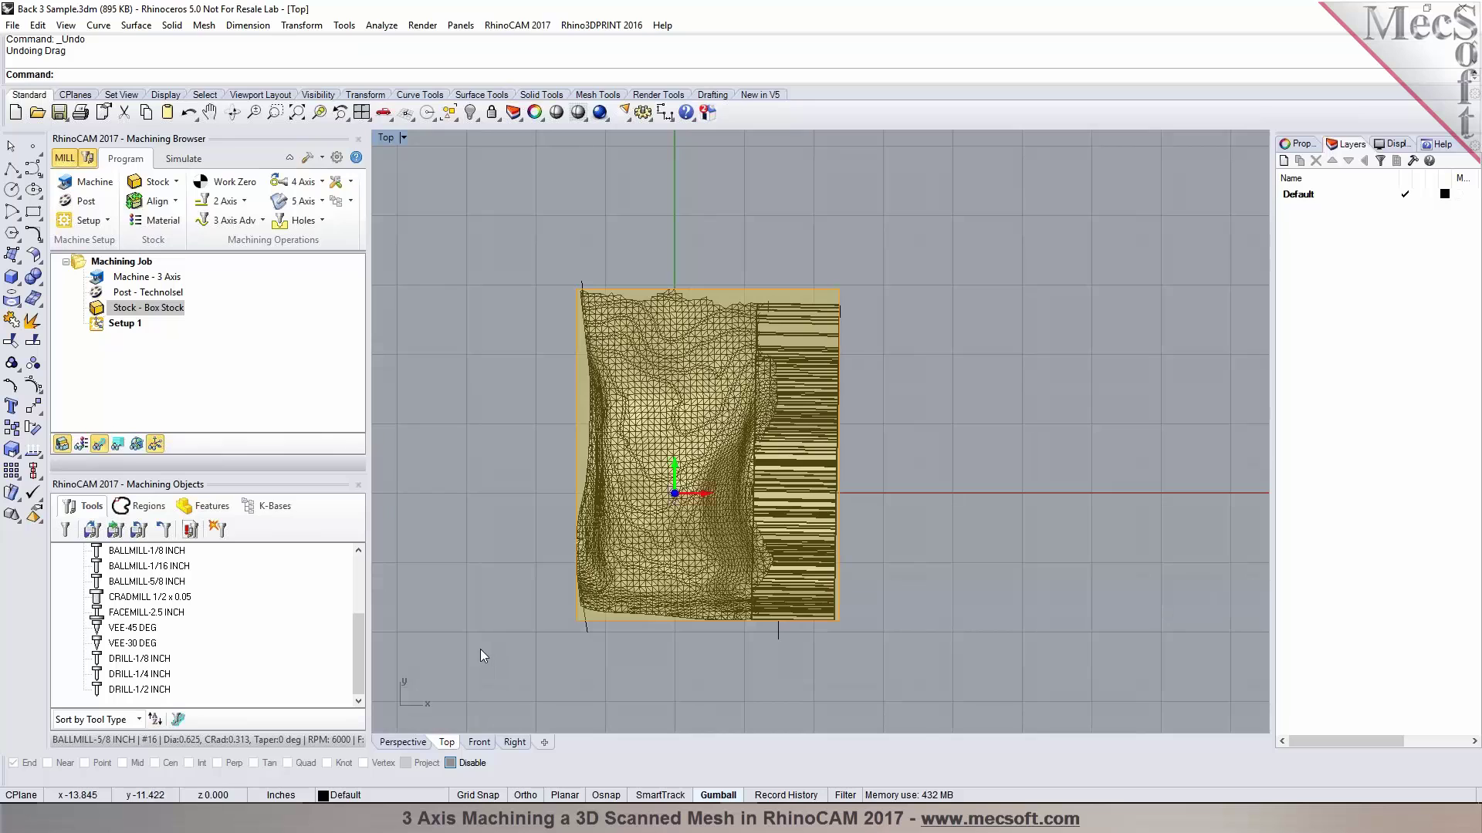
Align the stock to the part with Z alignment Top and XY alignment Center, ignoring wireframe geometry.
{"action": "left_click", "coordinate": [175, 200]}
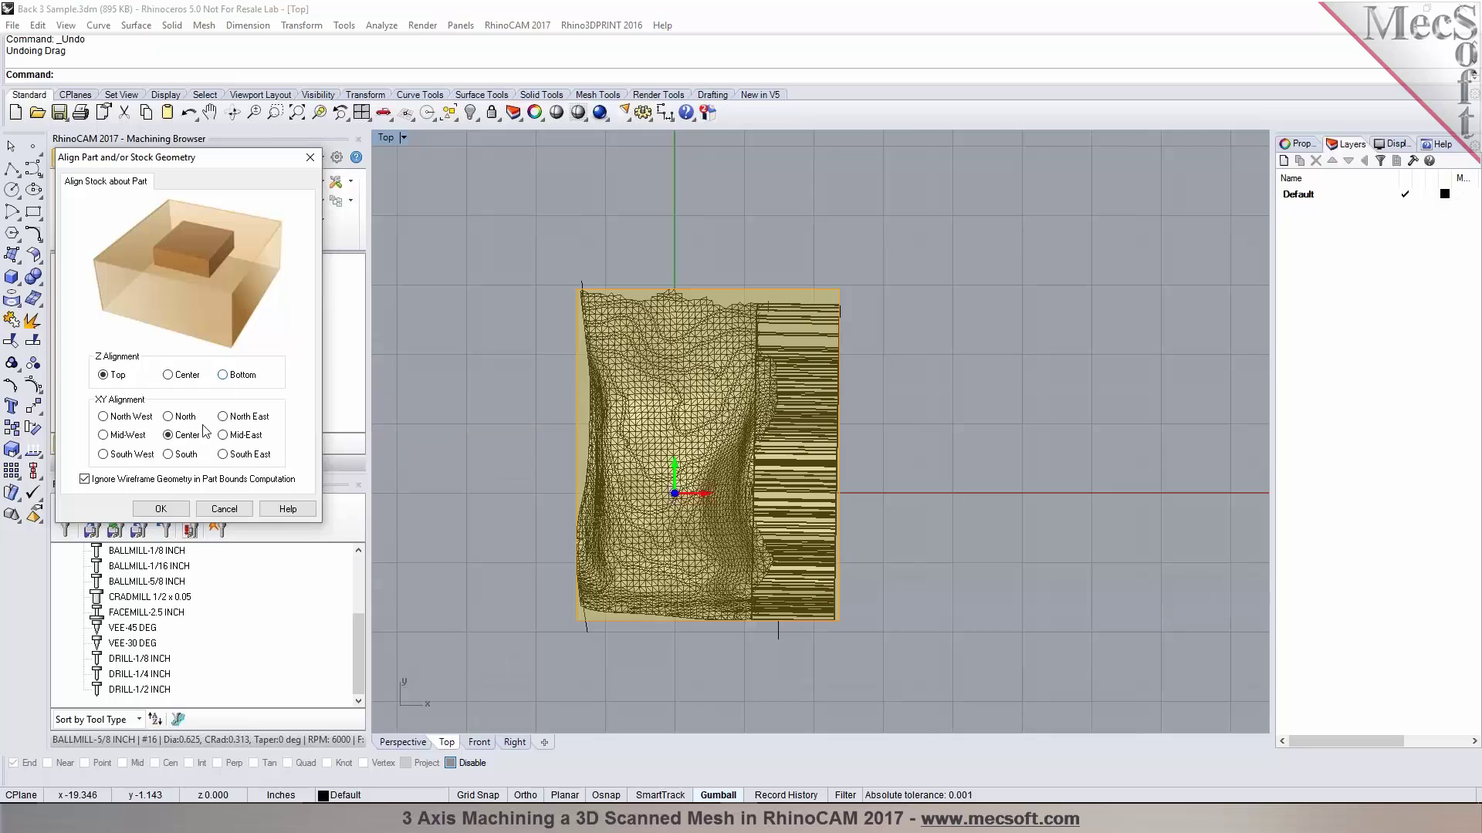
{"action": "left_click", "coordinate": [177, 513]}
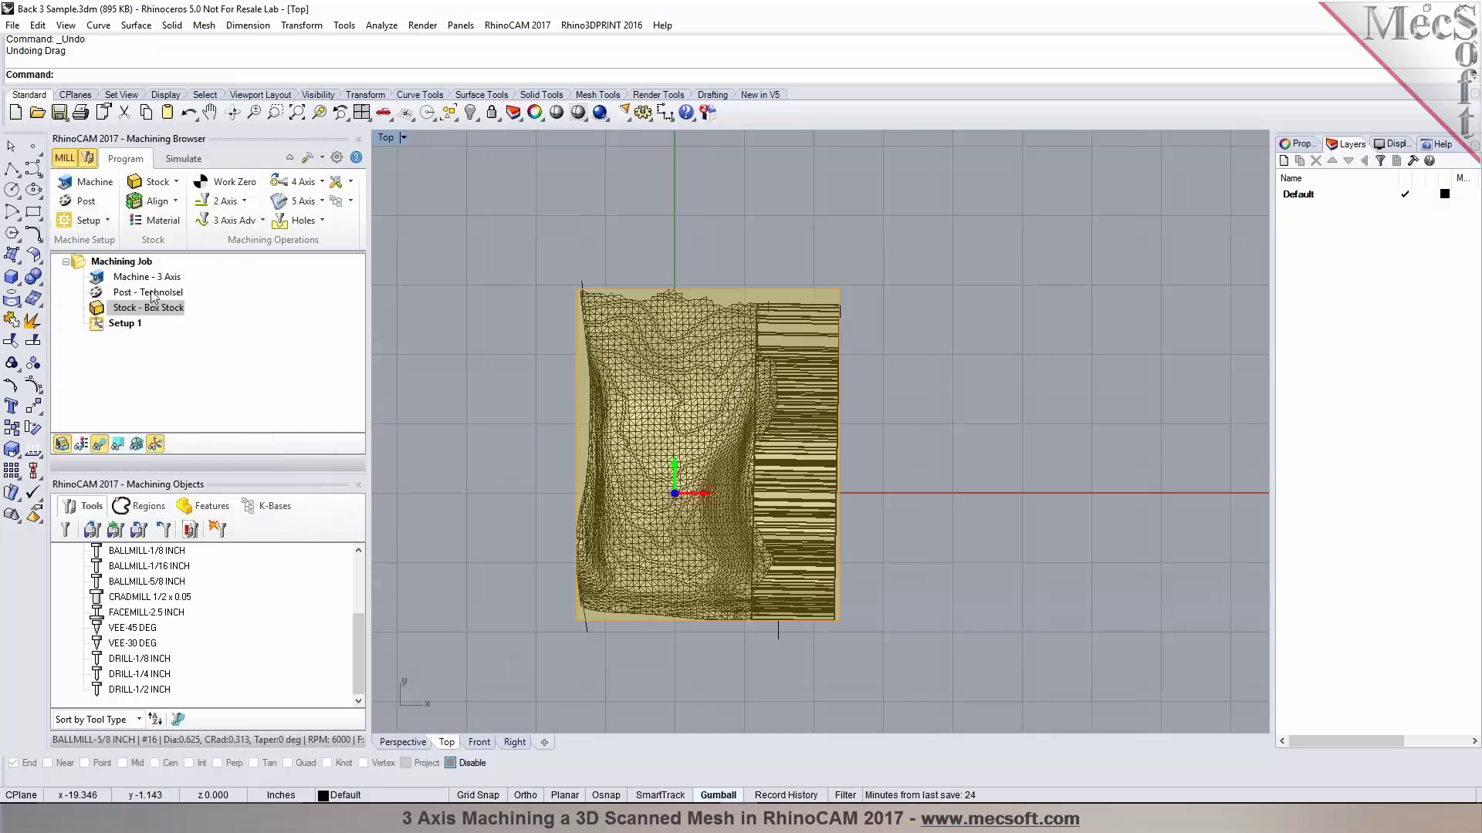
Set the world coordinate origin to the stock box's Highest Z face at the Center position and check it in the views.
{"action": "left_click", "coordinate": [162, 201]}
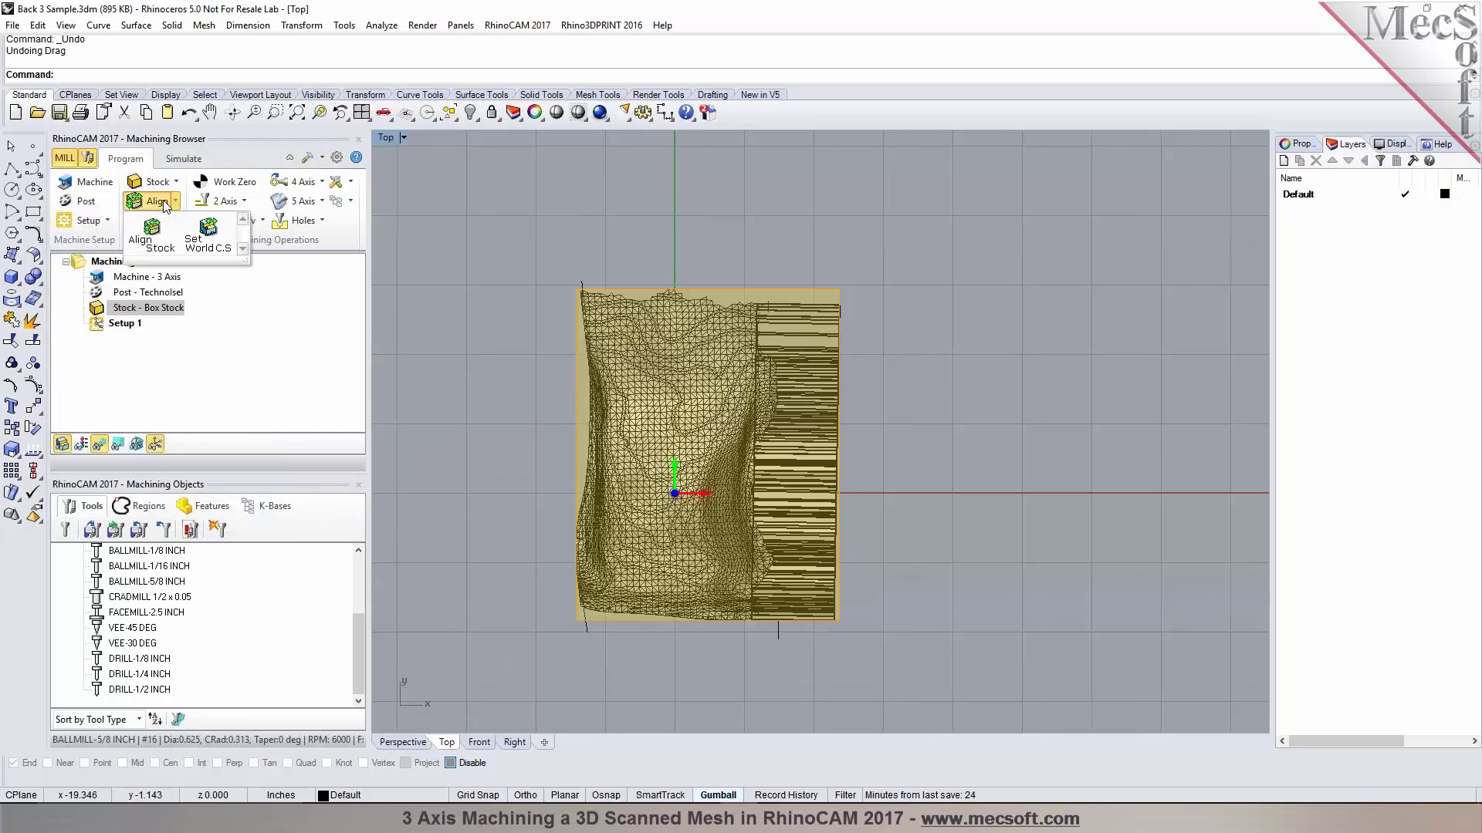
{"action": "left_click", "coordinate": [208, 246]}
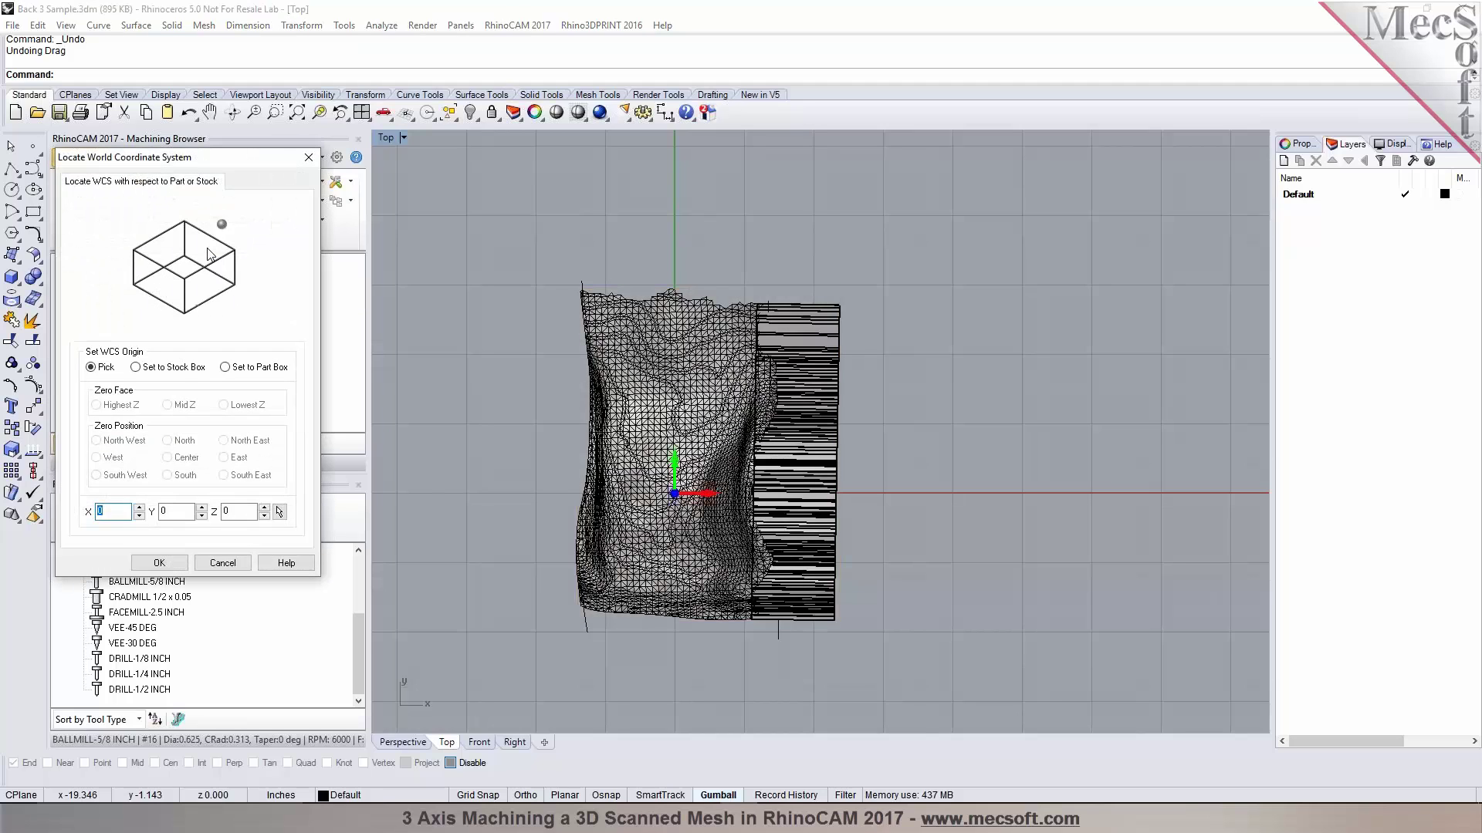
{"action": "left_click", "coordinate": [135, 368]}
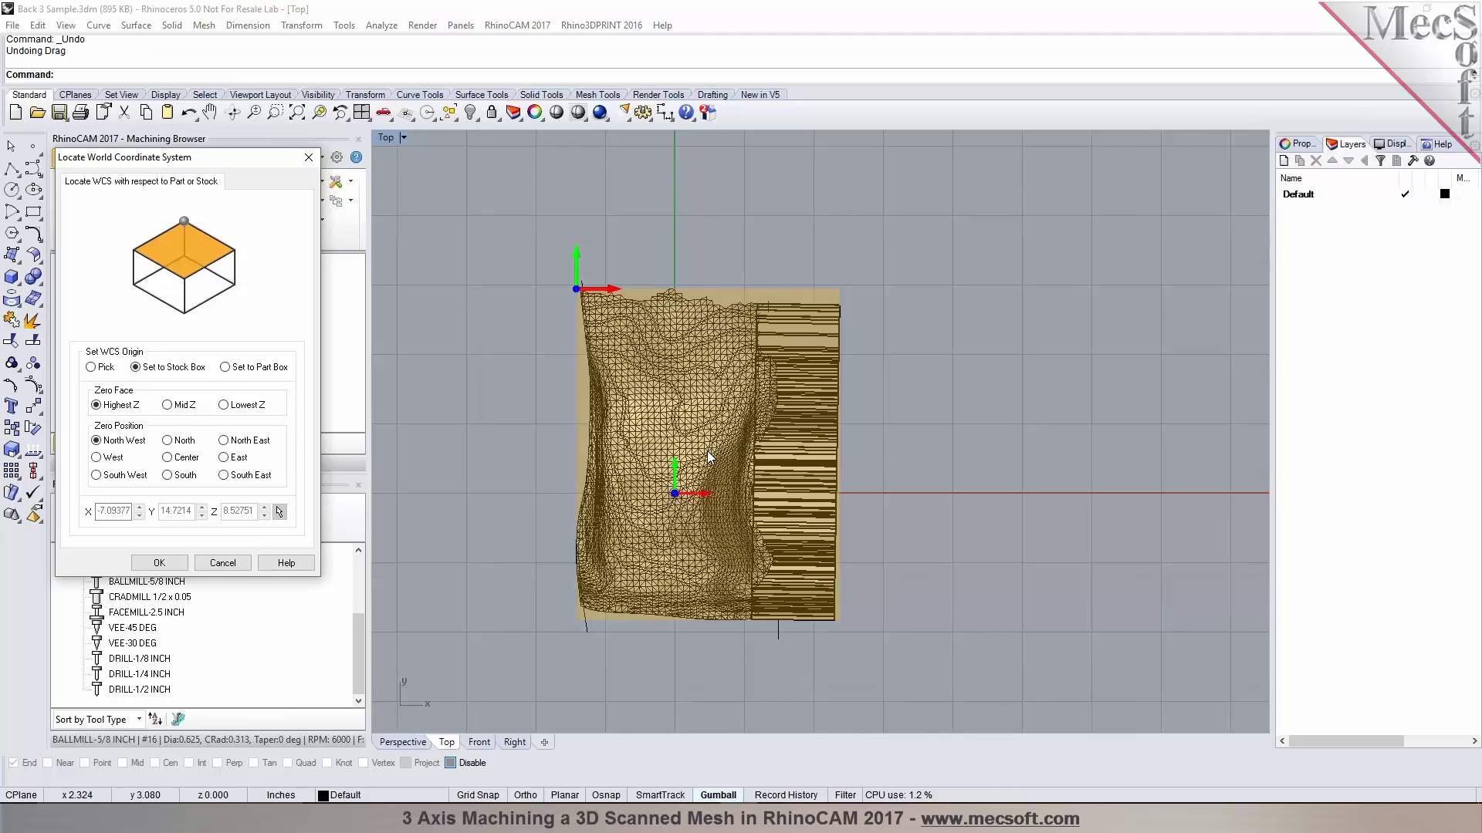
{"action": "left_click", "coordinate": [166, 457]}
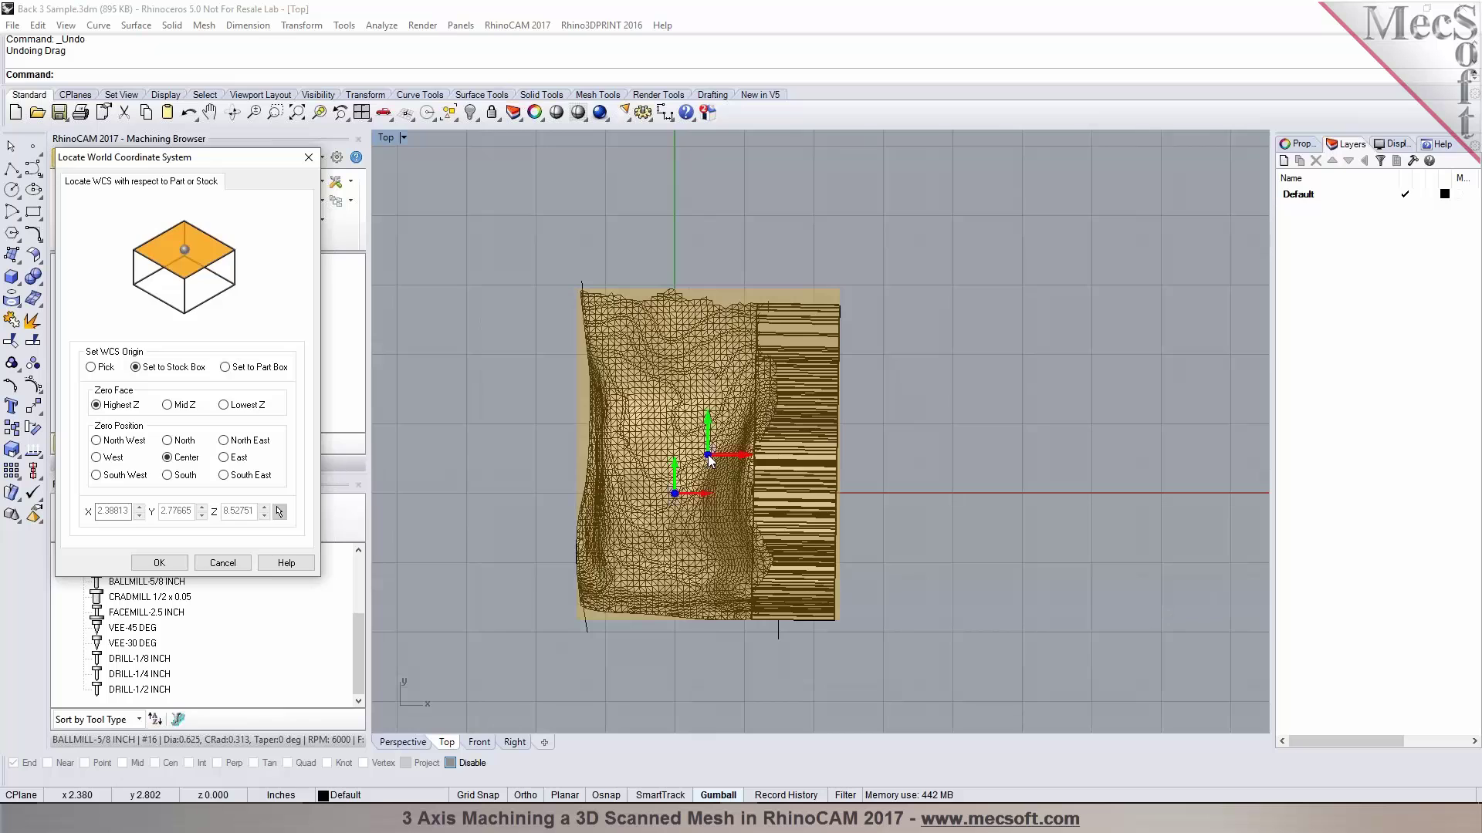
{"action": "left_click", "coordinate": [168, 565]}
{"action": "left_click", "coordinate": [360, 113]}
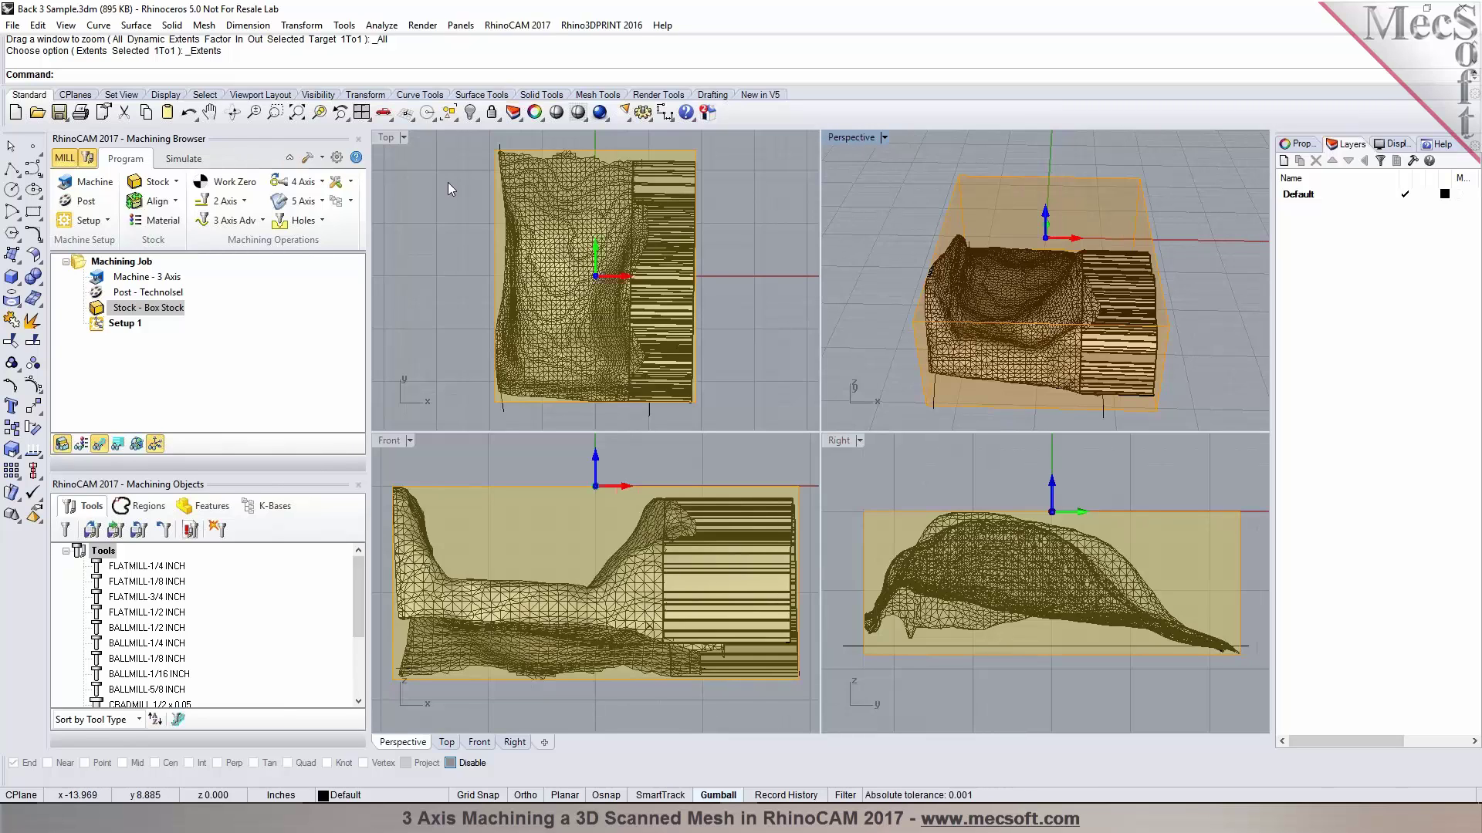
{"action": "double_click", "coordinate": [402, 138]}
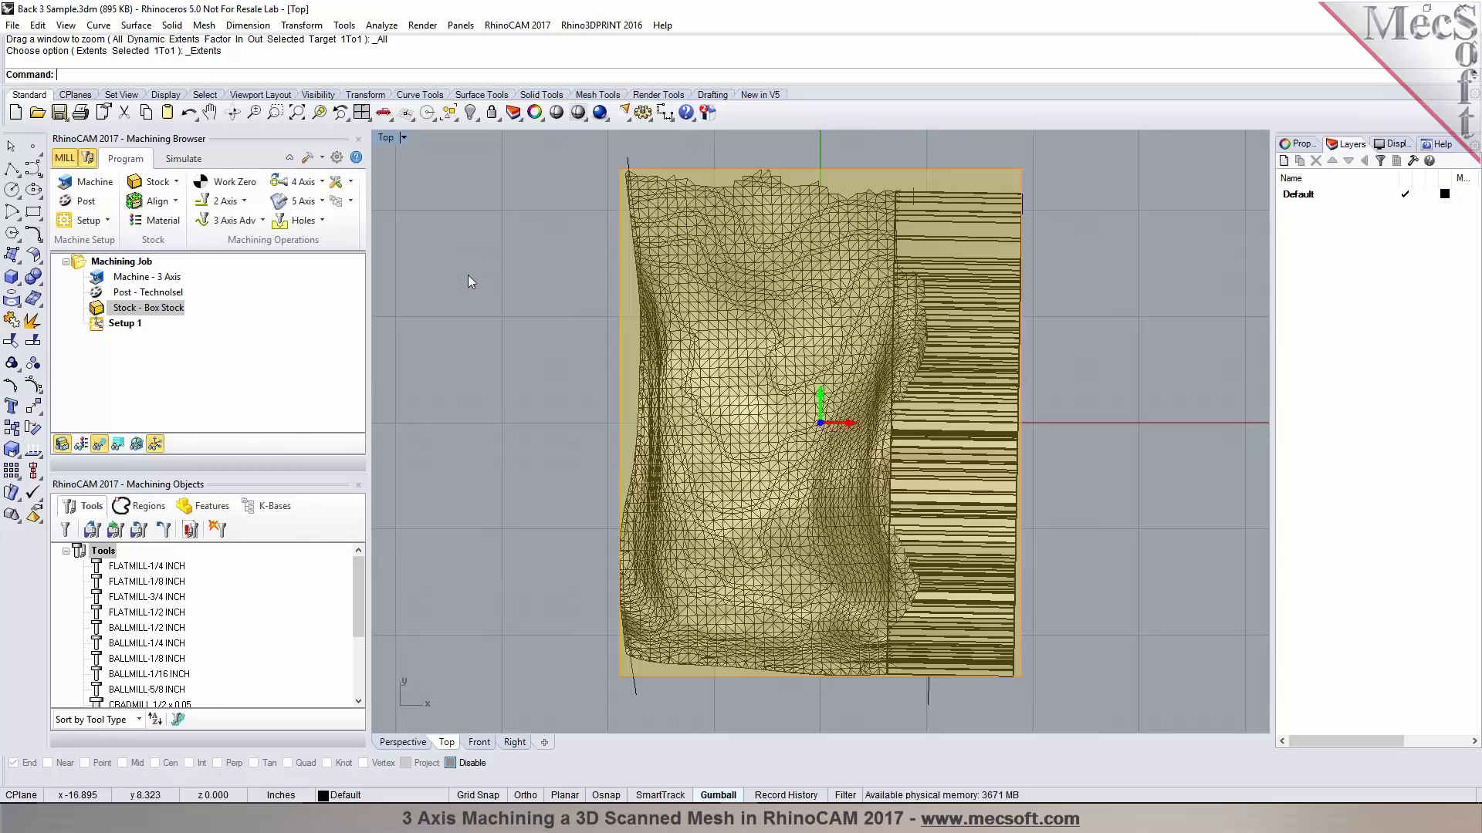
{"action": "left_click", "coordinate": [407, 743]}
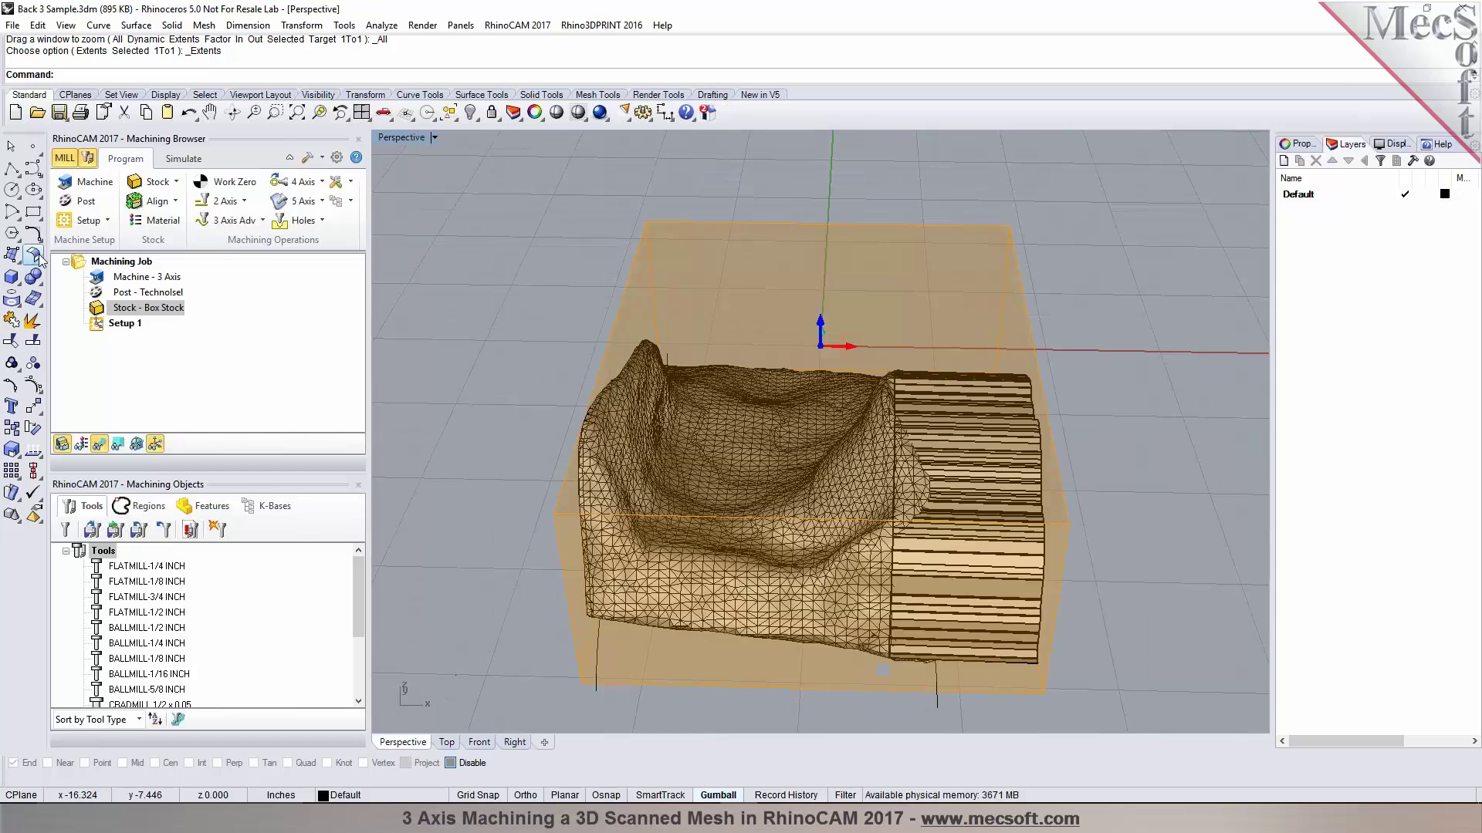
Try recomputing the box stock from the model's bounding box, inspect its fit in all four views, and cancel the change.
{"action": "left_click", "coordinate": [175, 184]}
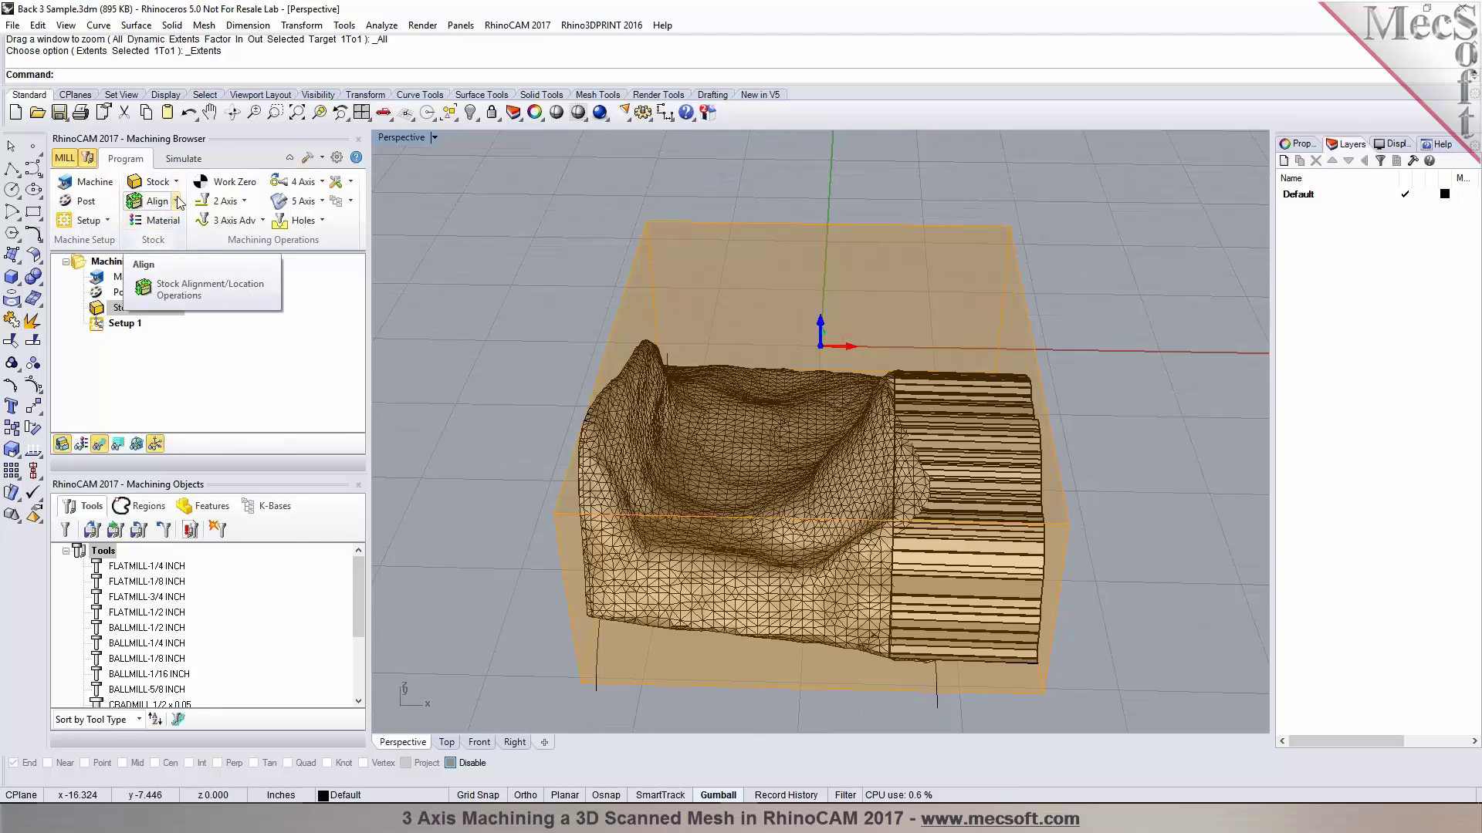
{"action": "left_click", "coordinate": [176, 184]}
{"action": "left_click", "coordinate": [185, 207]}
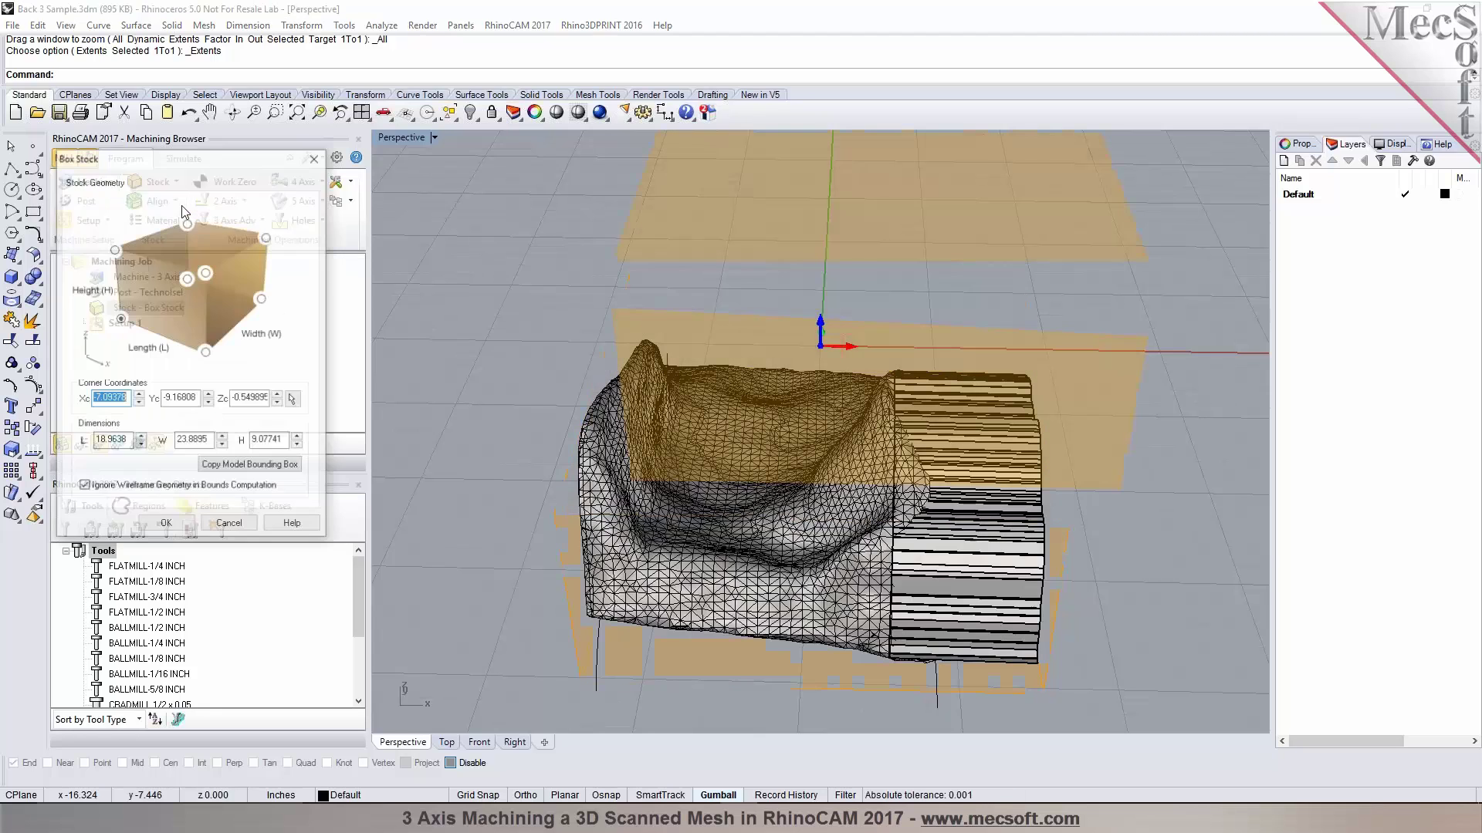
{"action": "left_click", "coordinate": [250, 466]}
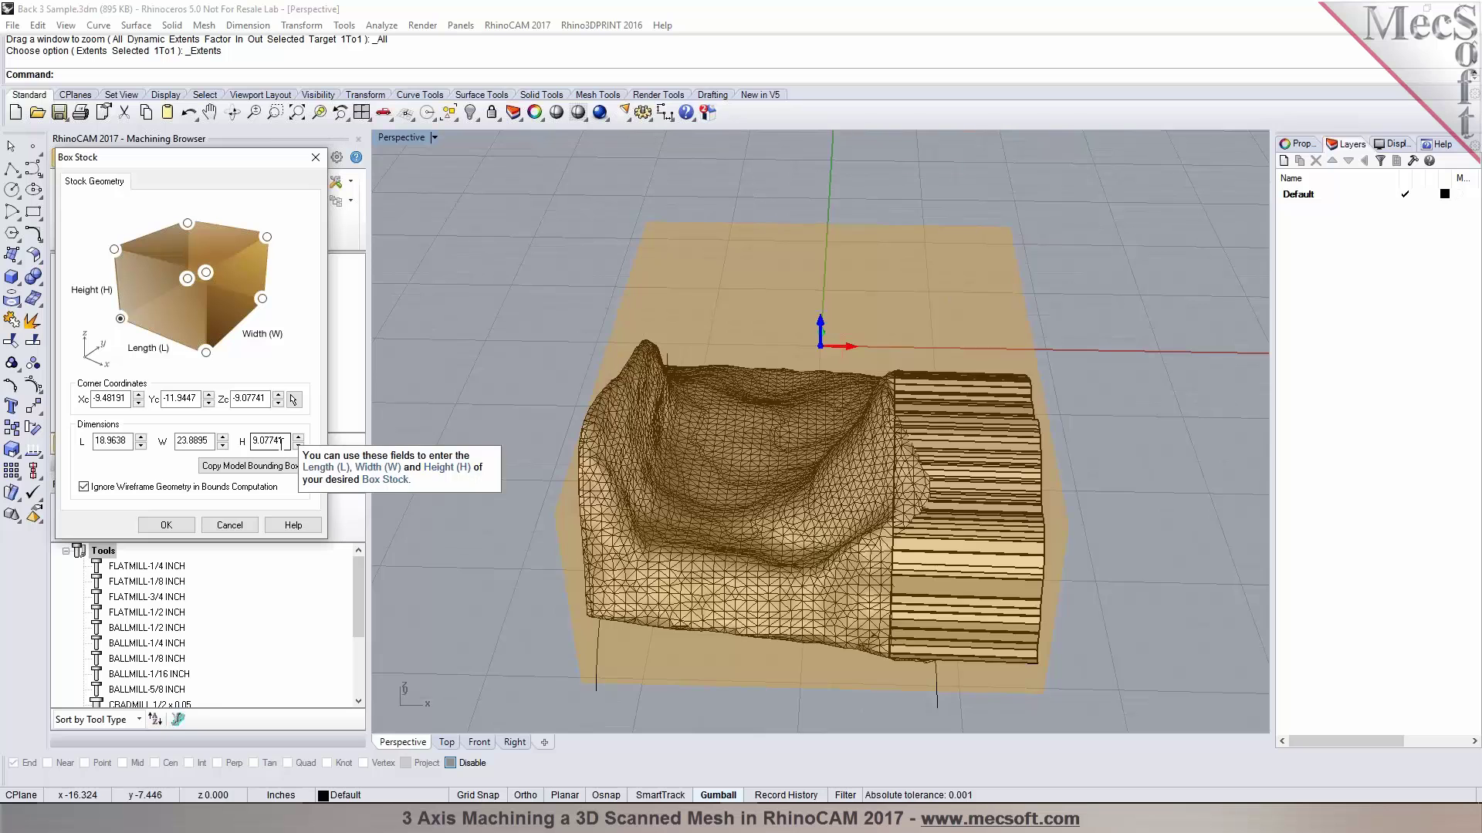
{"action": "right_click_drag", "start_coordinate": [694, 386], "coordinate": [742, 423]}
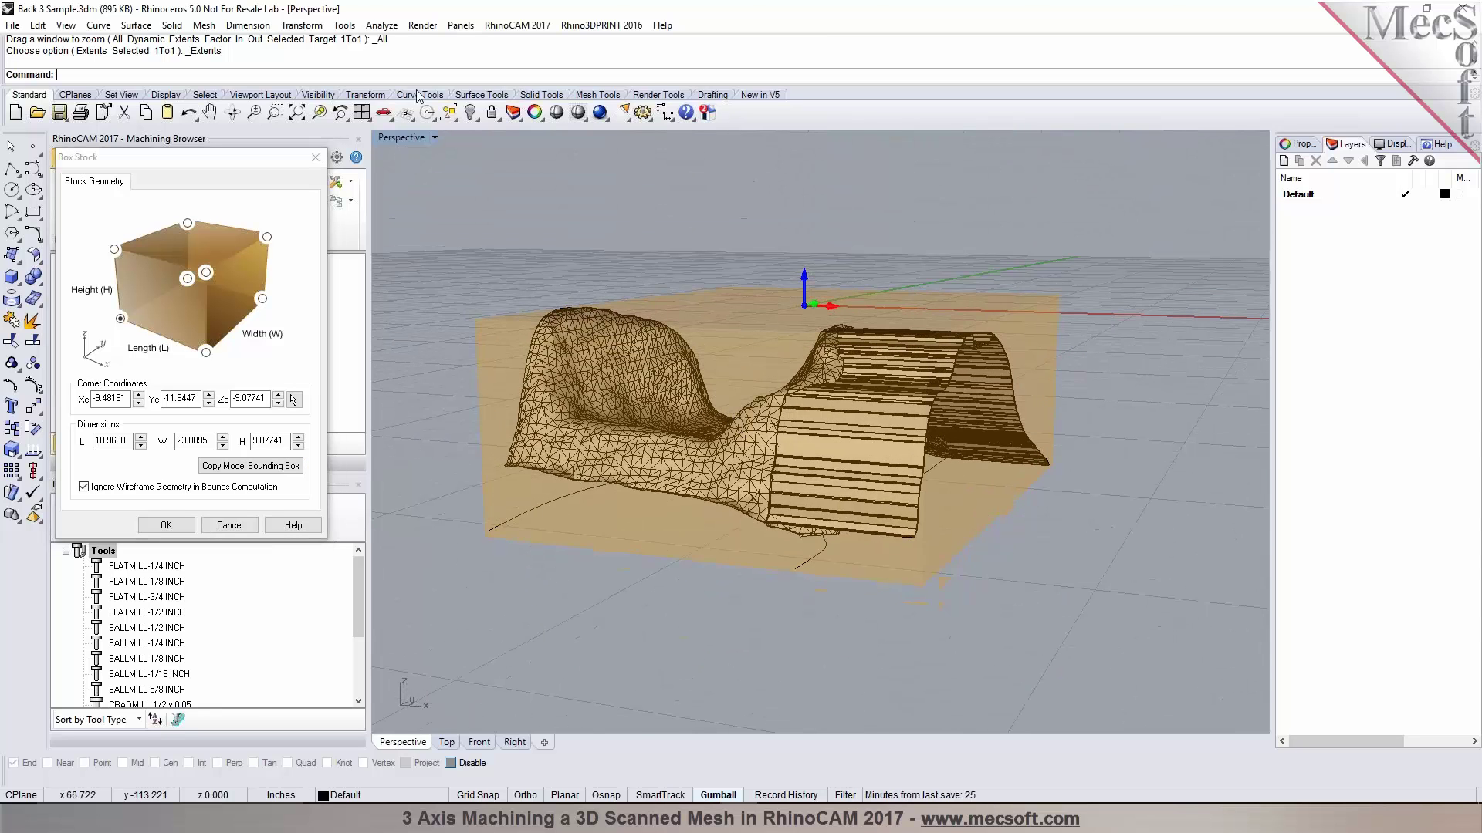
{"action": "double_click", "coordinate": [402, 137]}
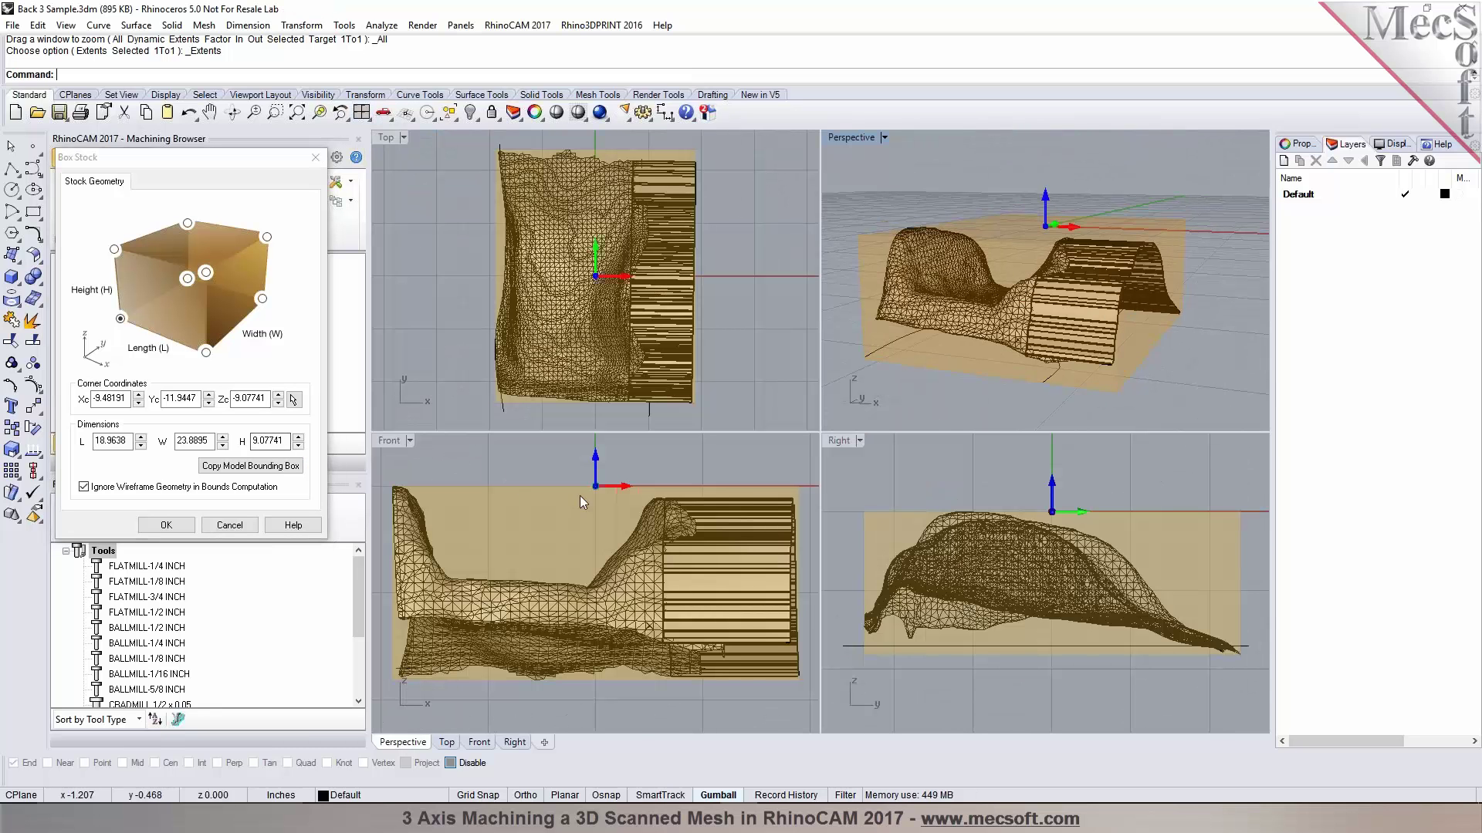
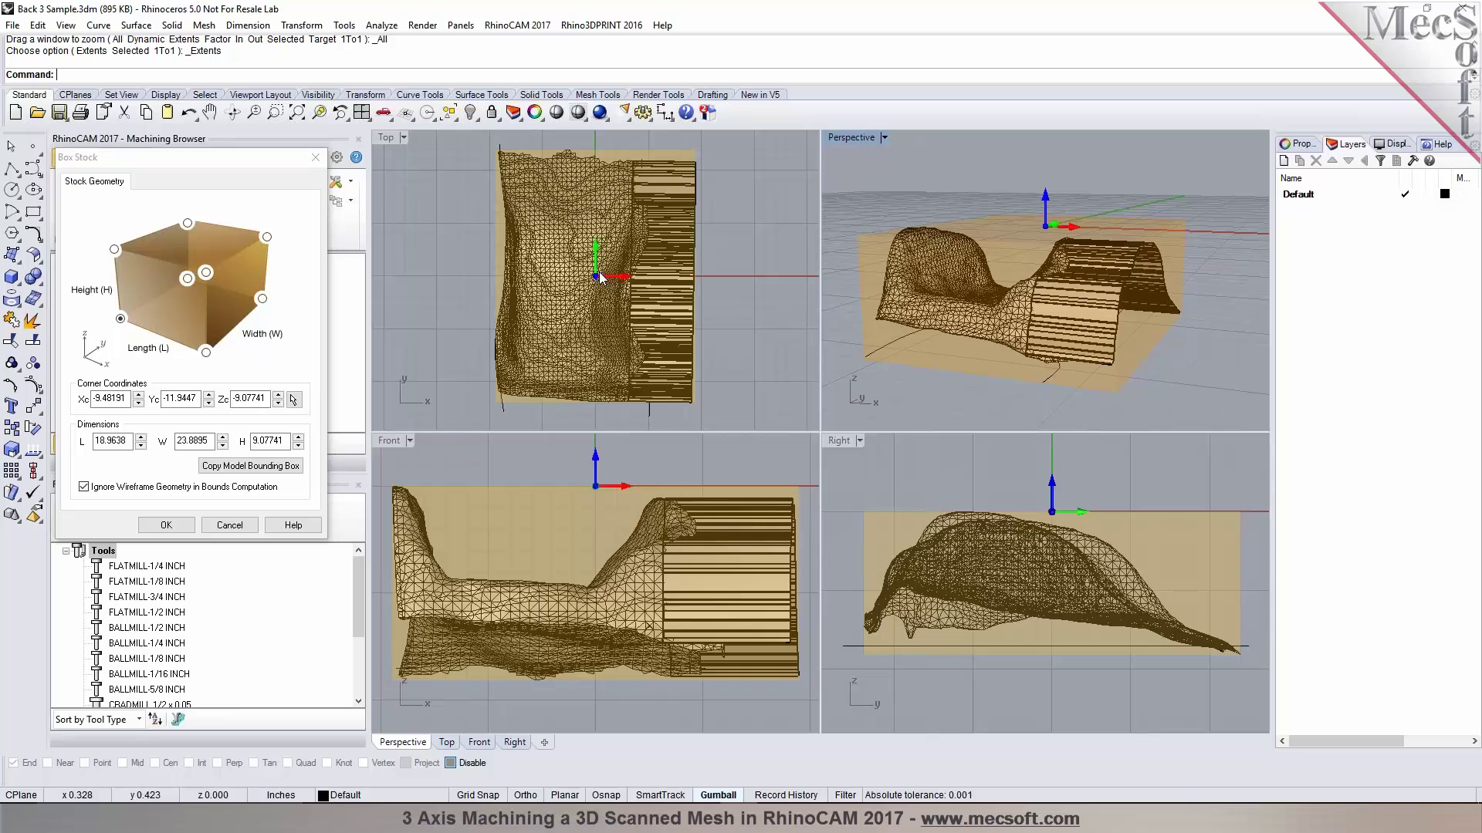
{"action": "left_click", "coordinate": [242, 538]}
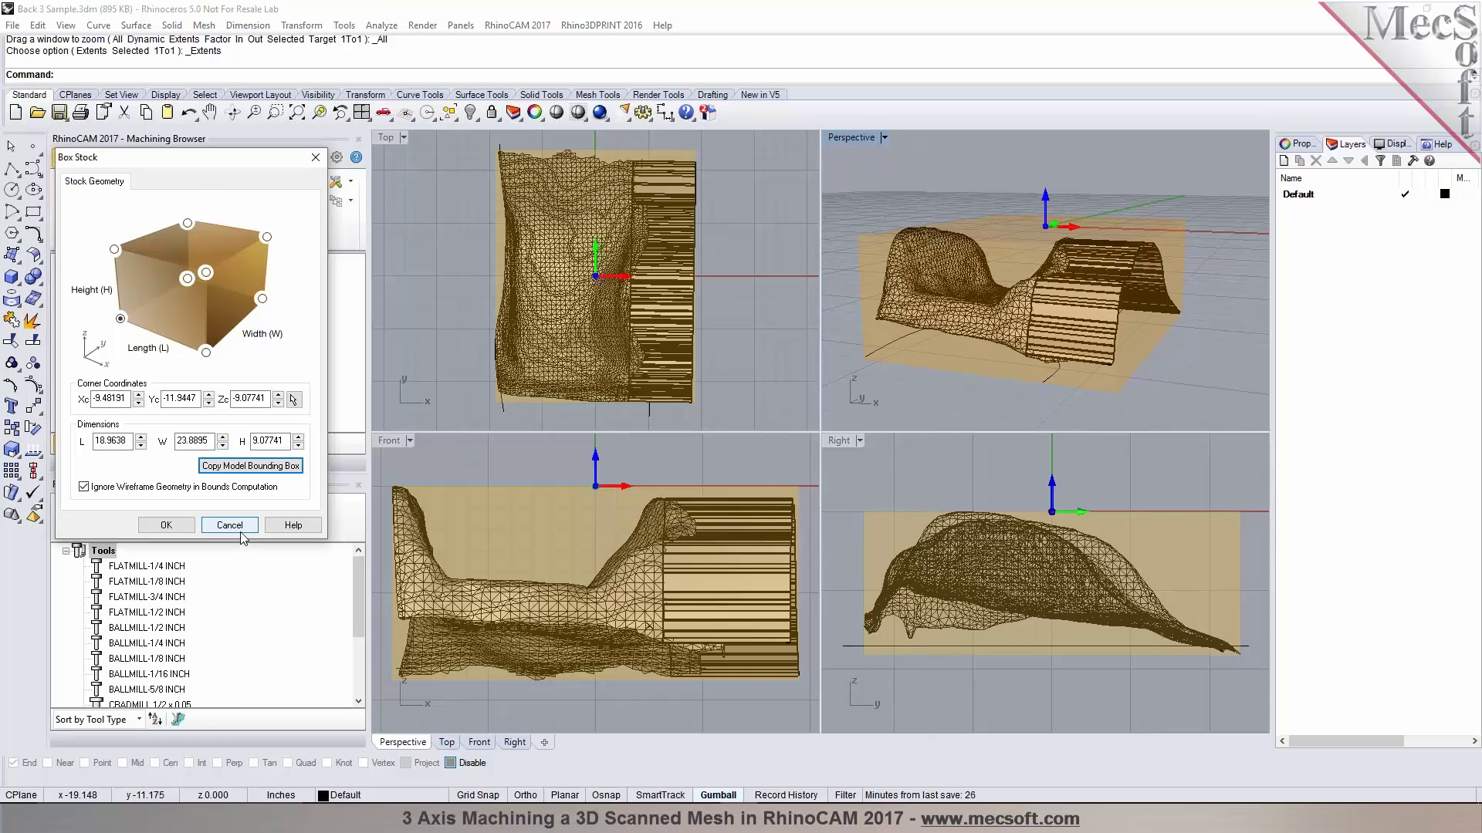
{"action": "left_click", "coordinate": [231, 527]}
Set the world coordinate origin to the stock box's Highest Z face at the South West corner and check it up close.
{"action": "left_click", "coordinate": [182, 199]}
{"action": "left_click", "coordinate": [208, 231]}
{"action": "left_click", "coordinate": [188, 369]}
{"action": "left_click", "coordinate": [124, 475]}
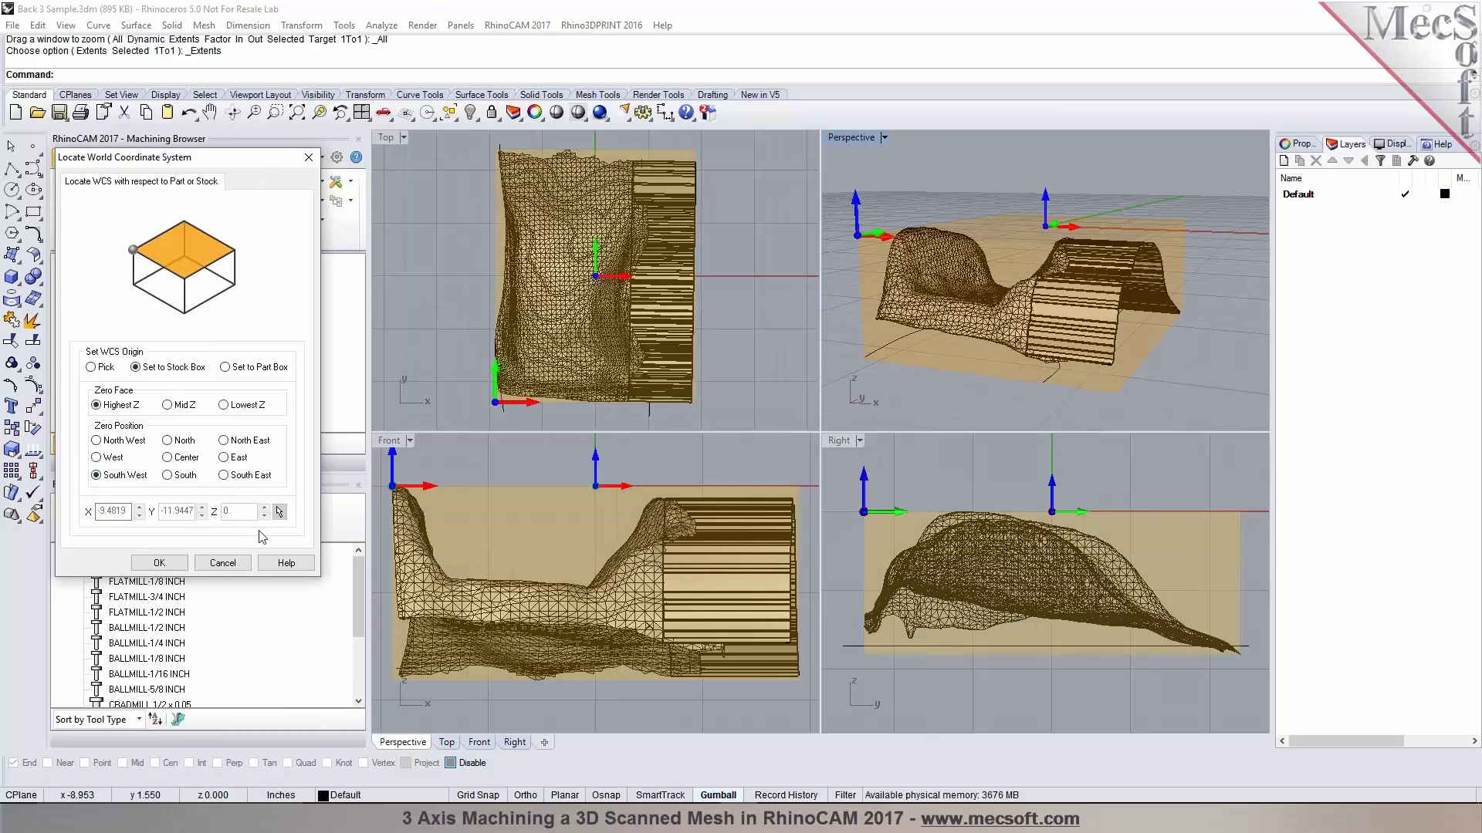
{"action": "left_click", "coordinate": [159, 563]}
{"action": "scroll", "coordinate": [631, 484], "scroll_direction": "up", "scroll_amount": 3}
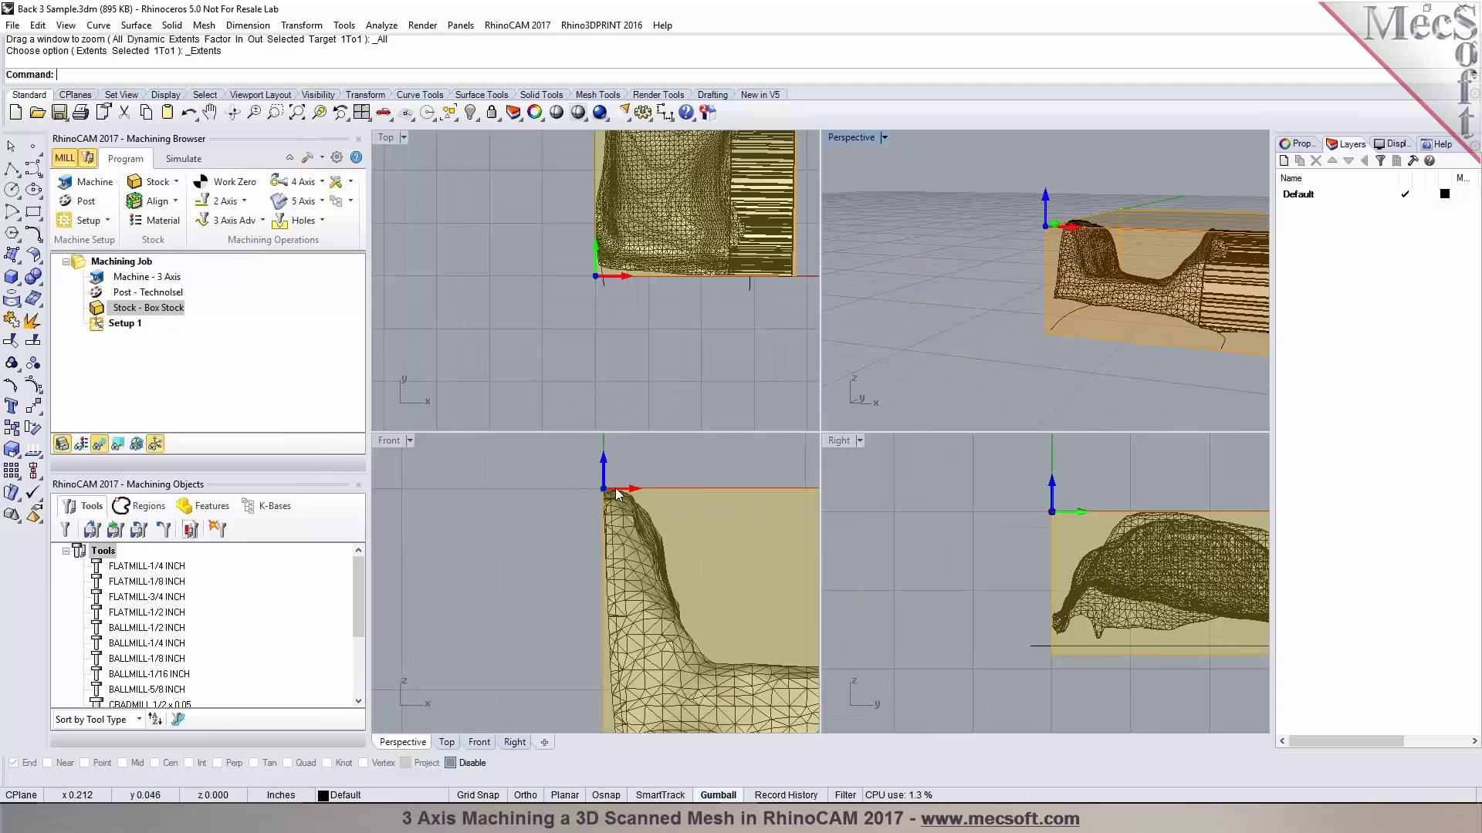
{"action": "scroll", "coordinate": [561, 310], "scroll_direction": "up", "scroll_amount": 3}
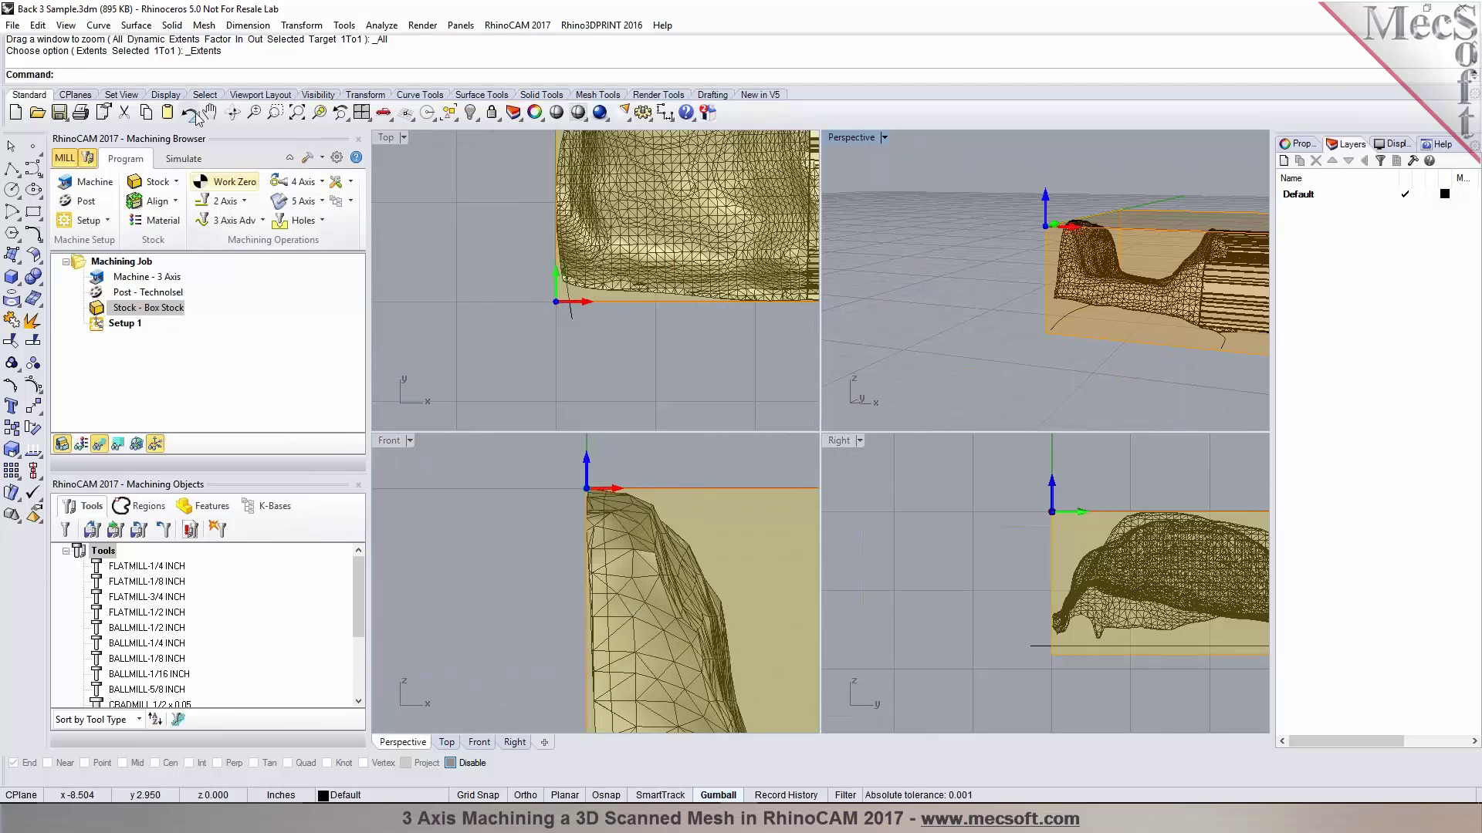
{"action": "right_click", "coordinate": [297, 112]}
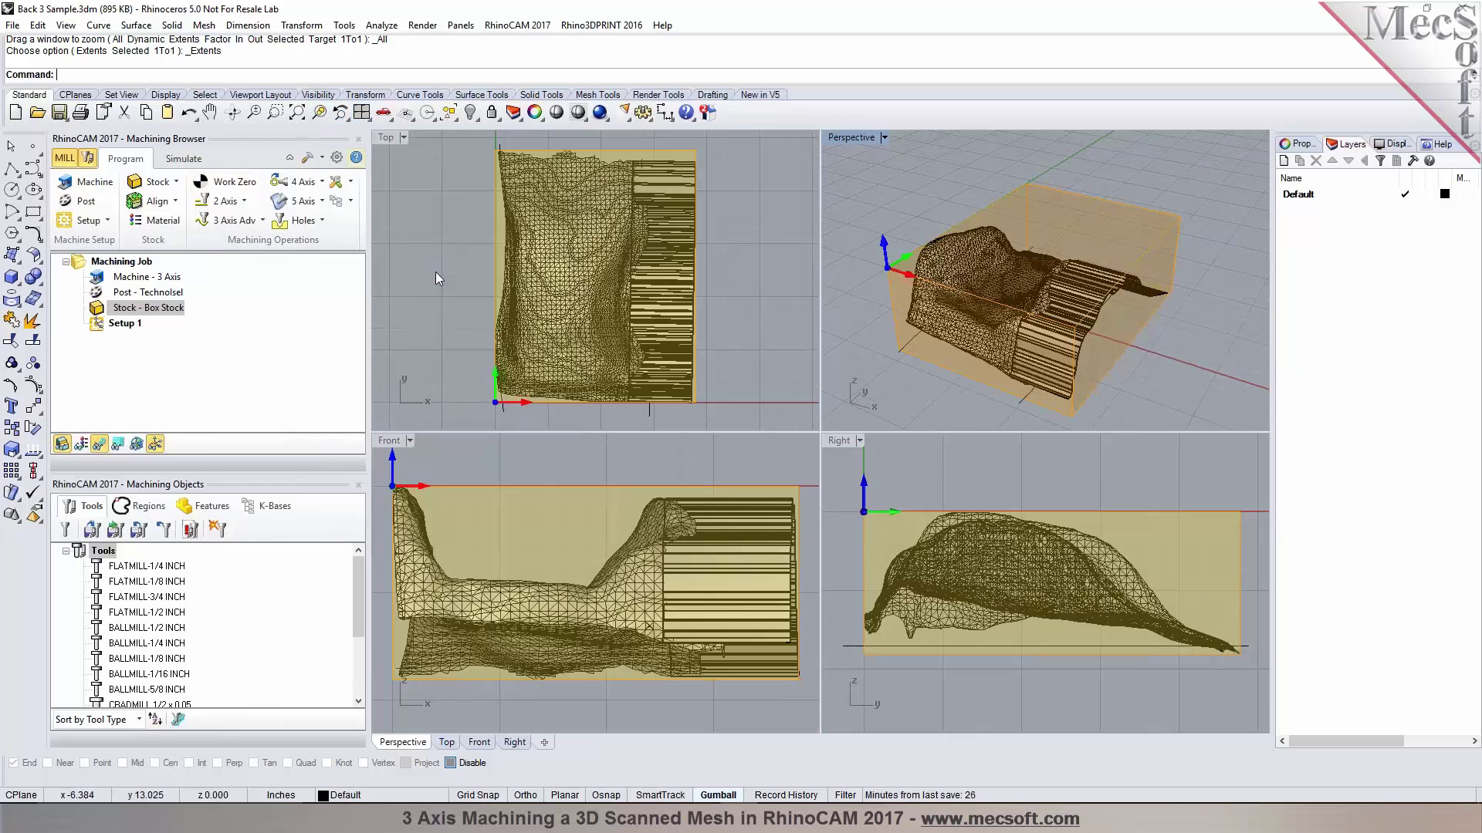
{"action": "left_click", "coordinate": [156, 201]}
{"action": "left_click", "coordinate": [208, 239]}
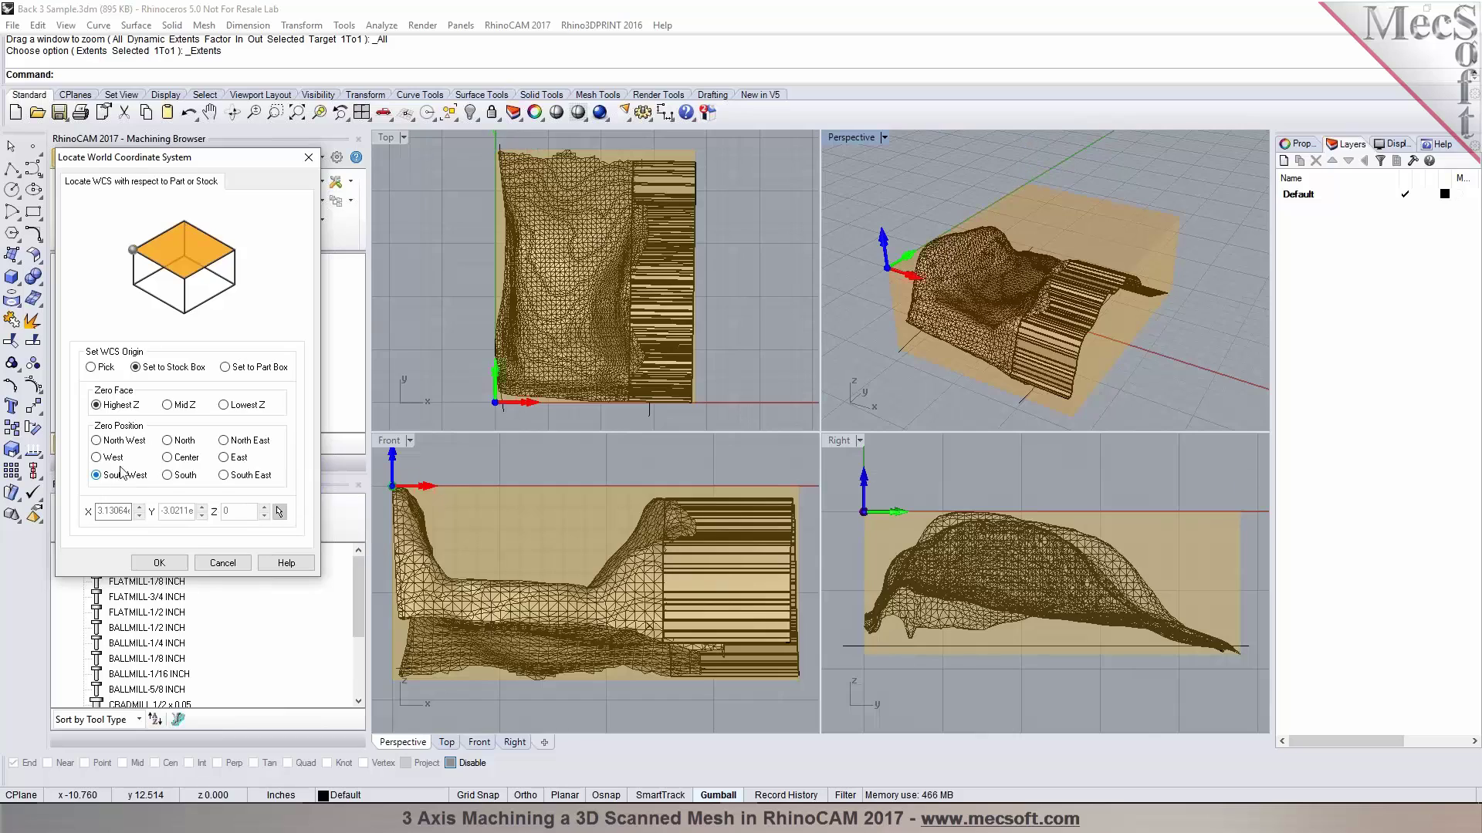
{"action": "left_click", "coordinate": [222, 564]}
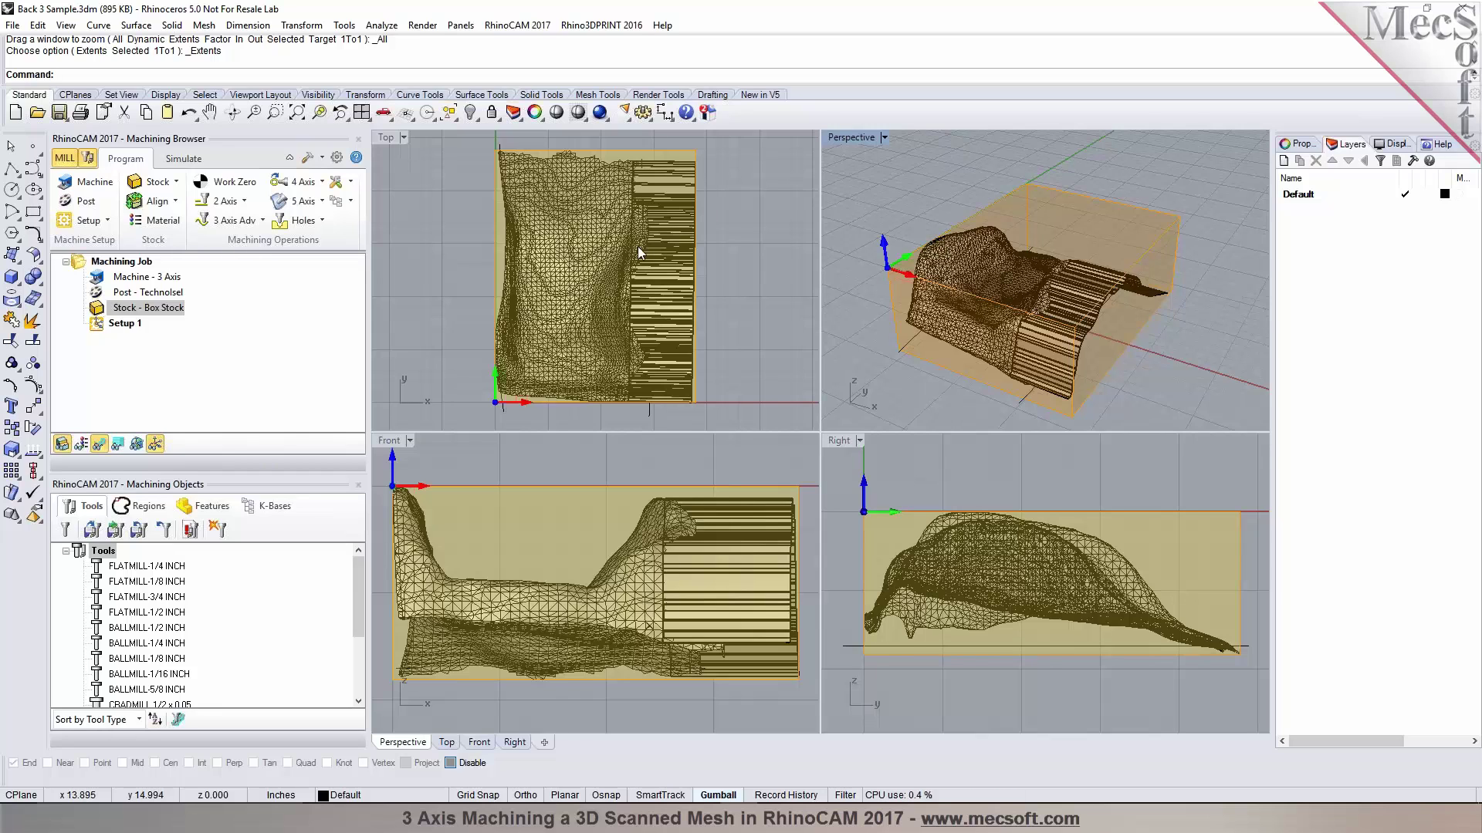
Outline the mesh and the extrusion together with MeshOutline from the Top view, then select the outline curve in a maximized Perspective view.
{"action": "left_click", "coordinate": [616, 256]}
{"action": "left_click", "coordinate": [664, 264], "text": "shift"}
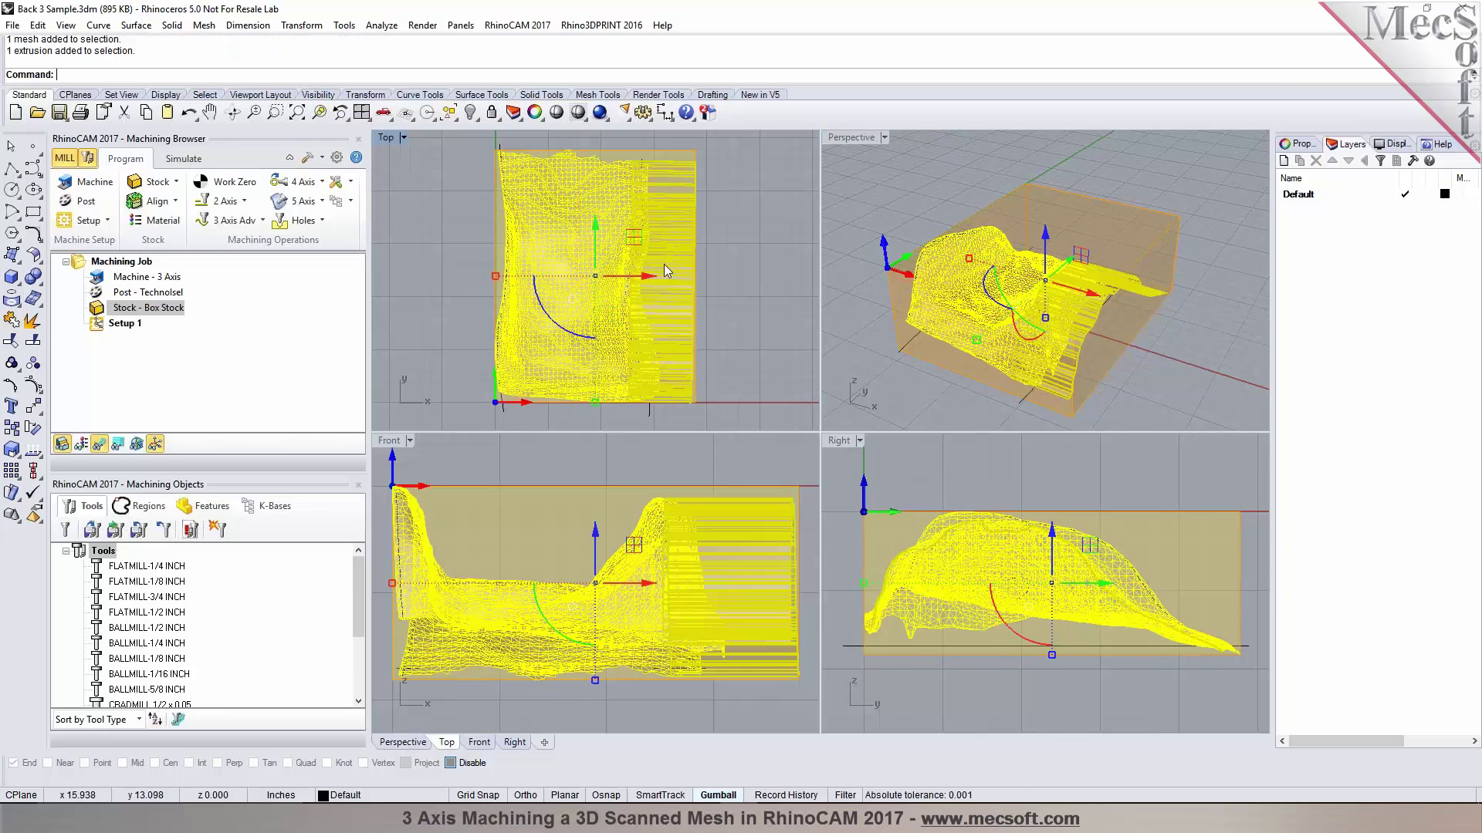
{"action": "type", "text": "MeshOutline"}
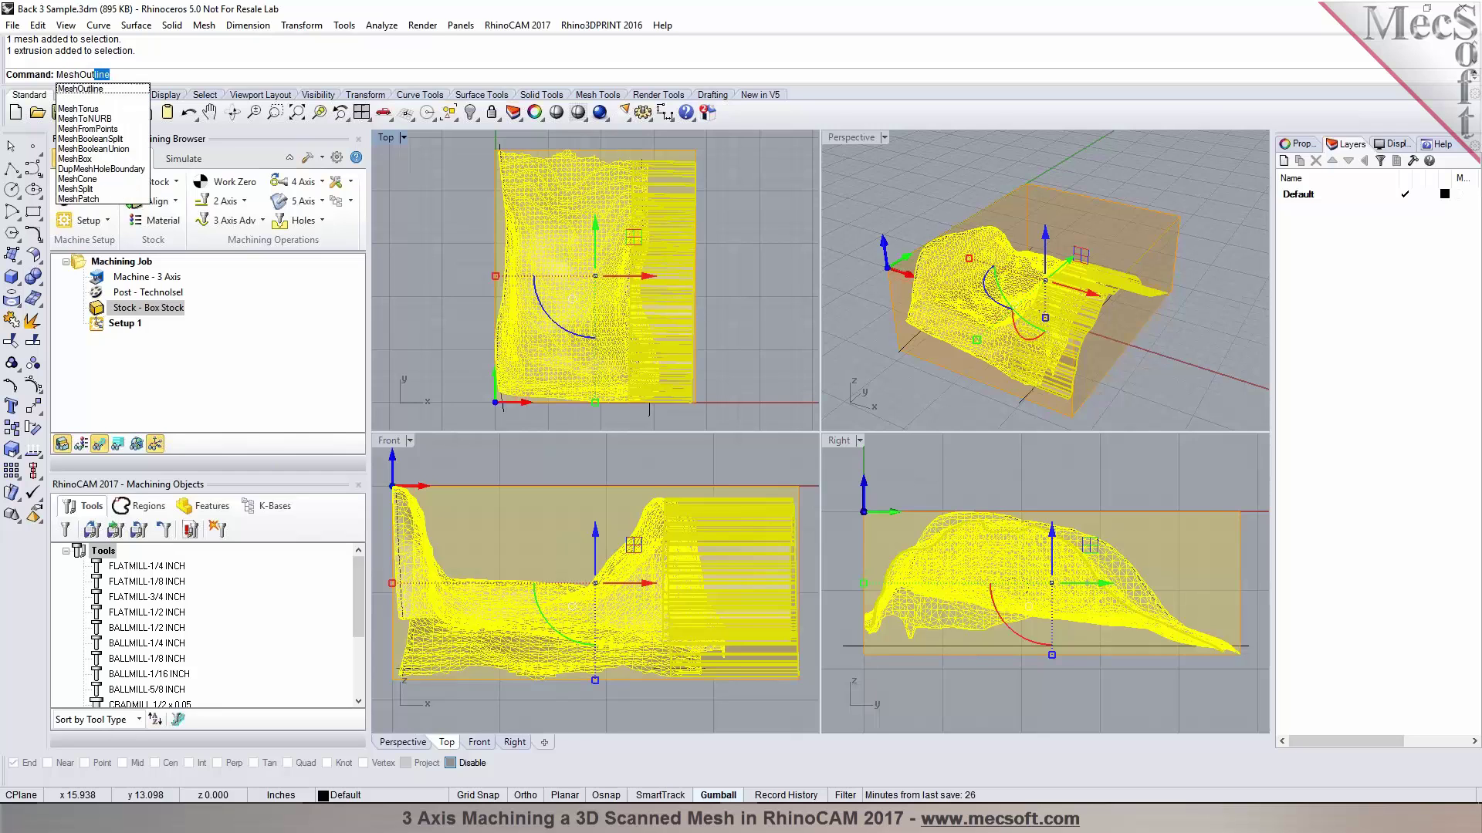
{"action": "key", "text": "Return"}
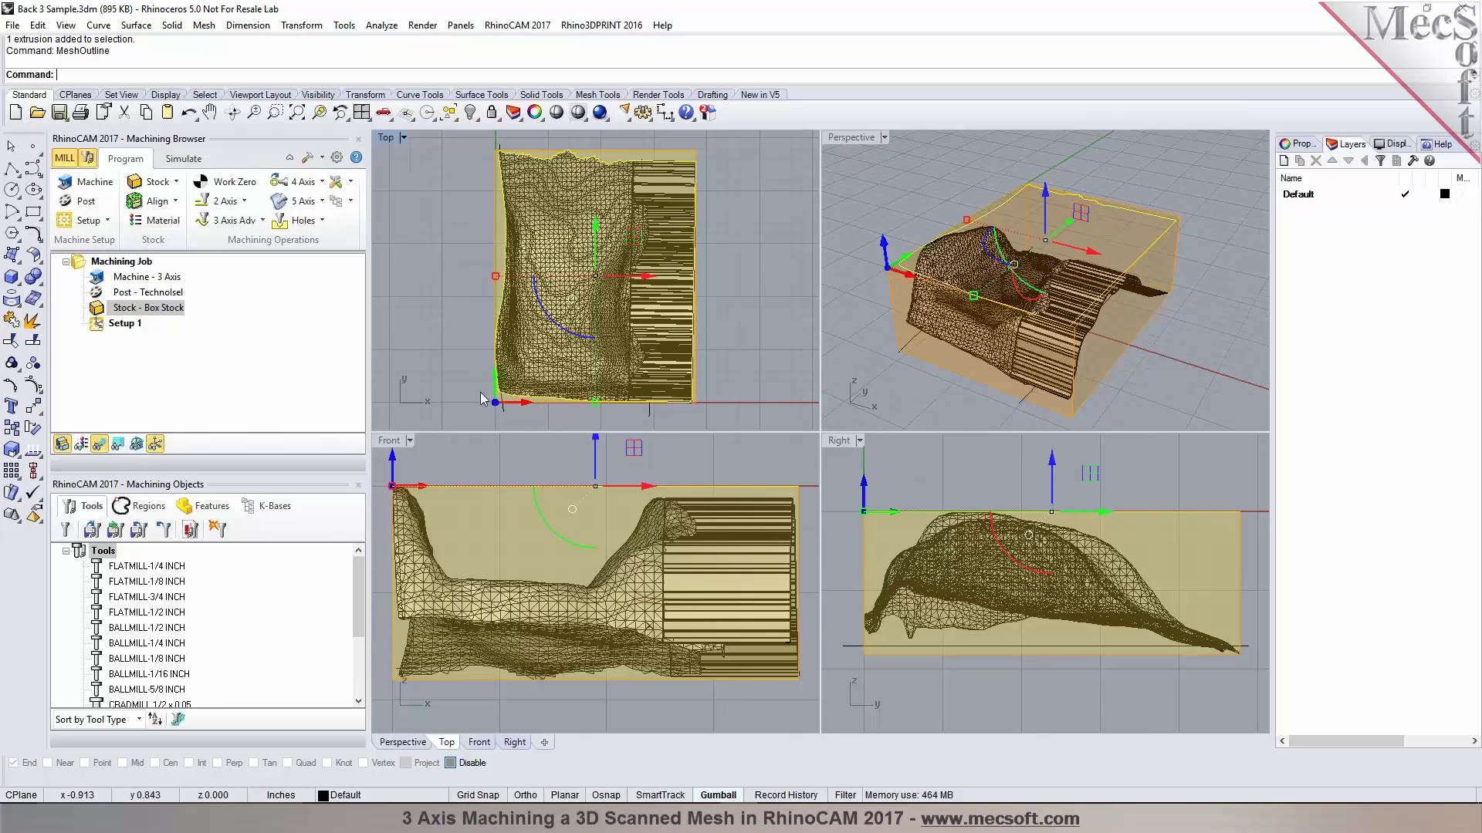
{"action": "left_click", "coordinate": [915, 152]}
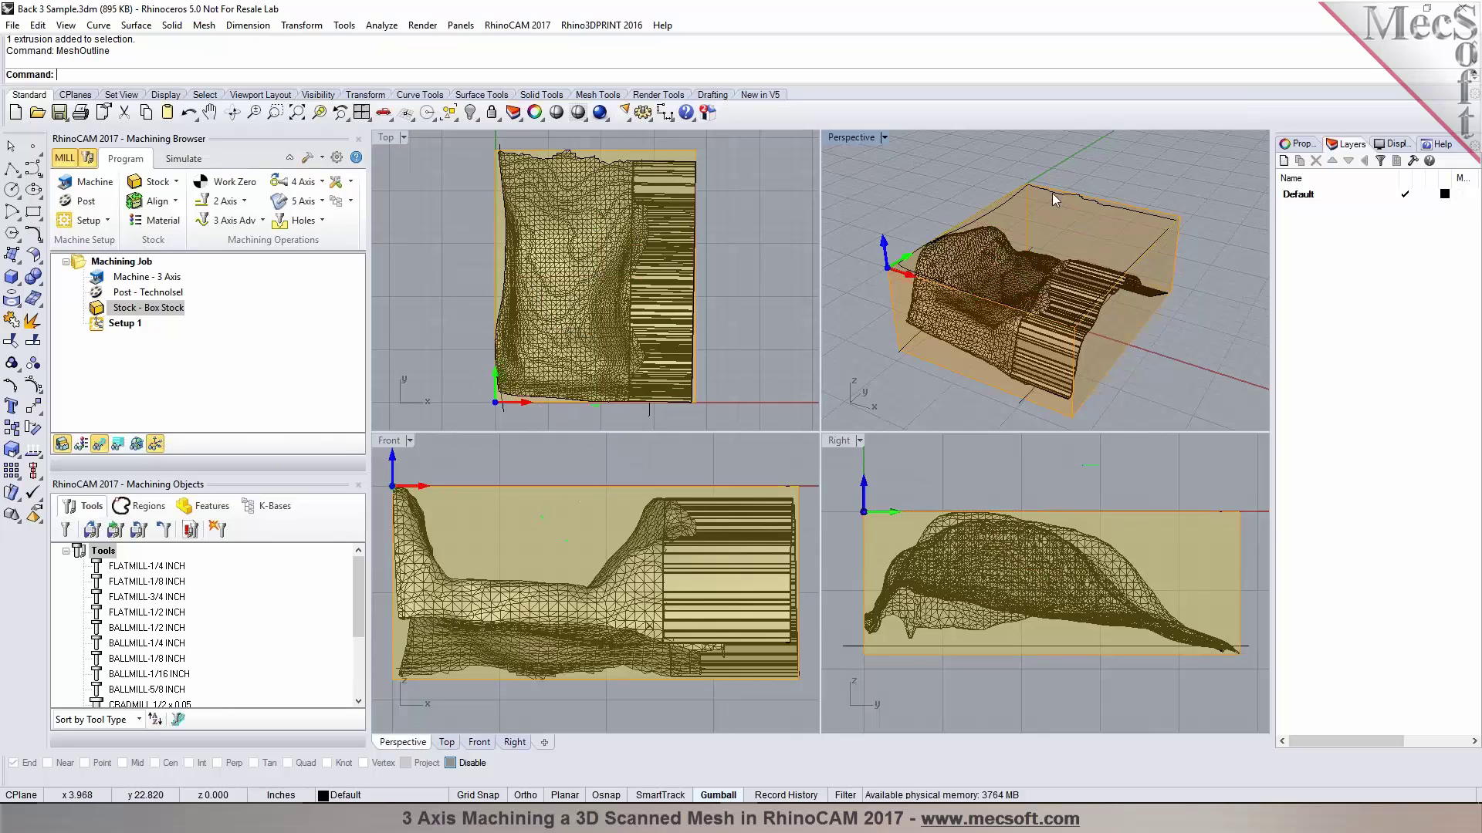
{"action": "left_click", "coordinate": [885, 138]}
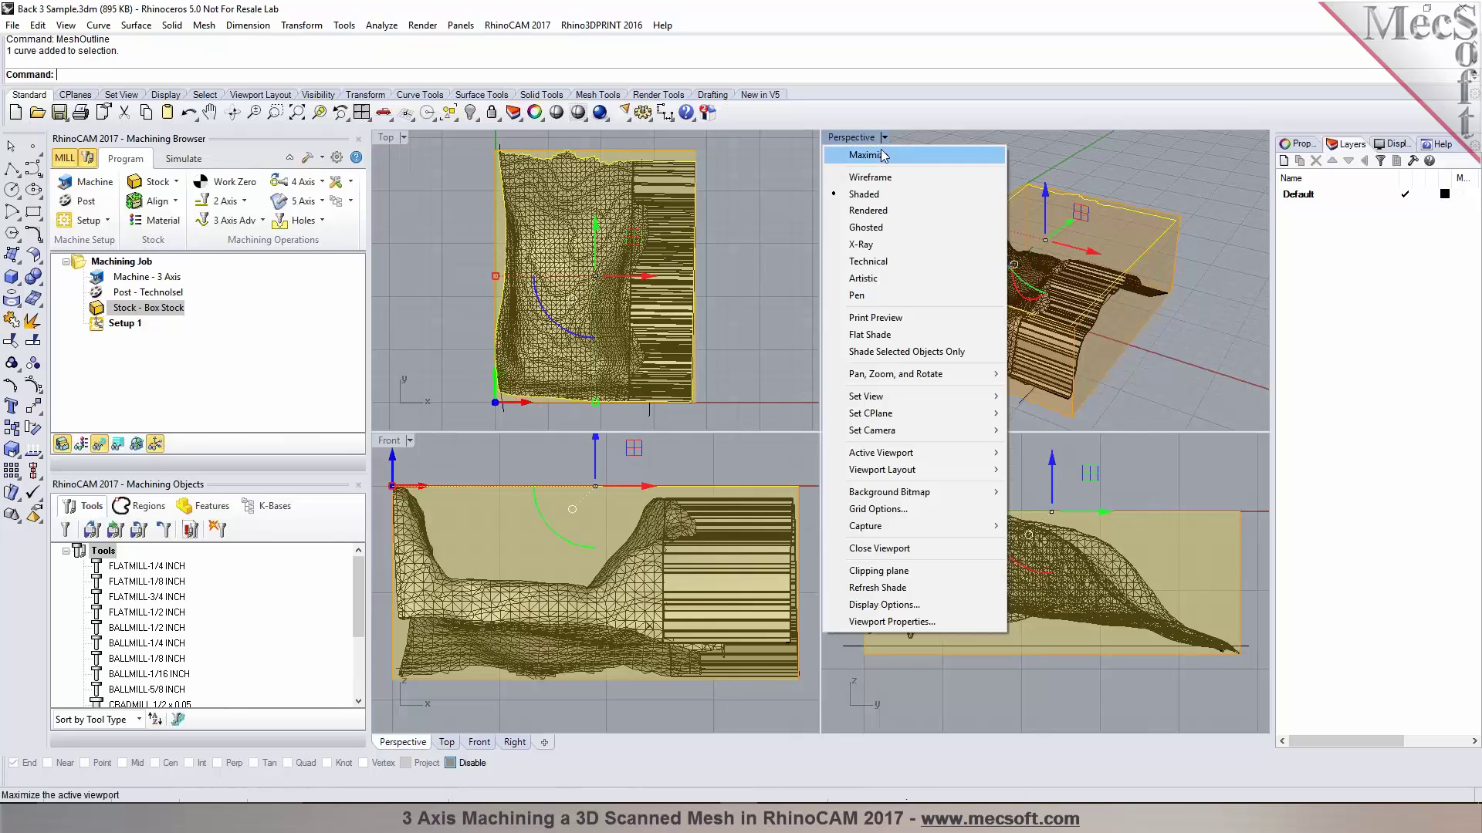
{"action": "left_click", "coordinate": [886, 154]}
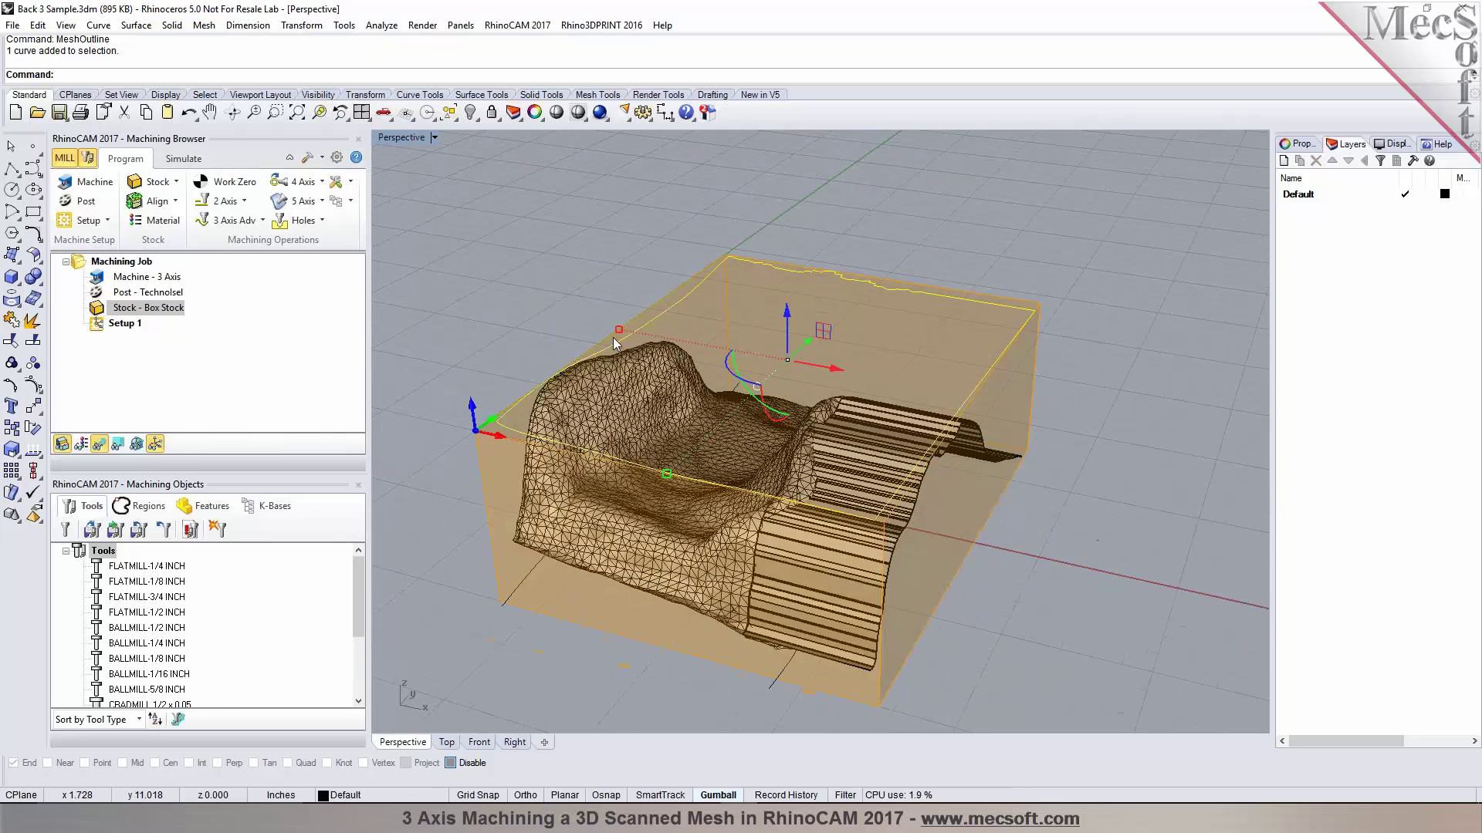
Start a 3-axis Parallel Finishing operation with the selected outline as containment region and assign the BALLMILL-5/8 INCH tool.
{"action": "left_click", "coordinate": [250, 223]}
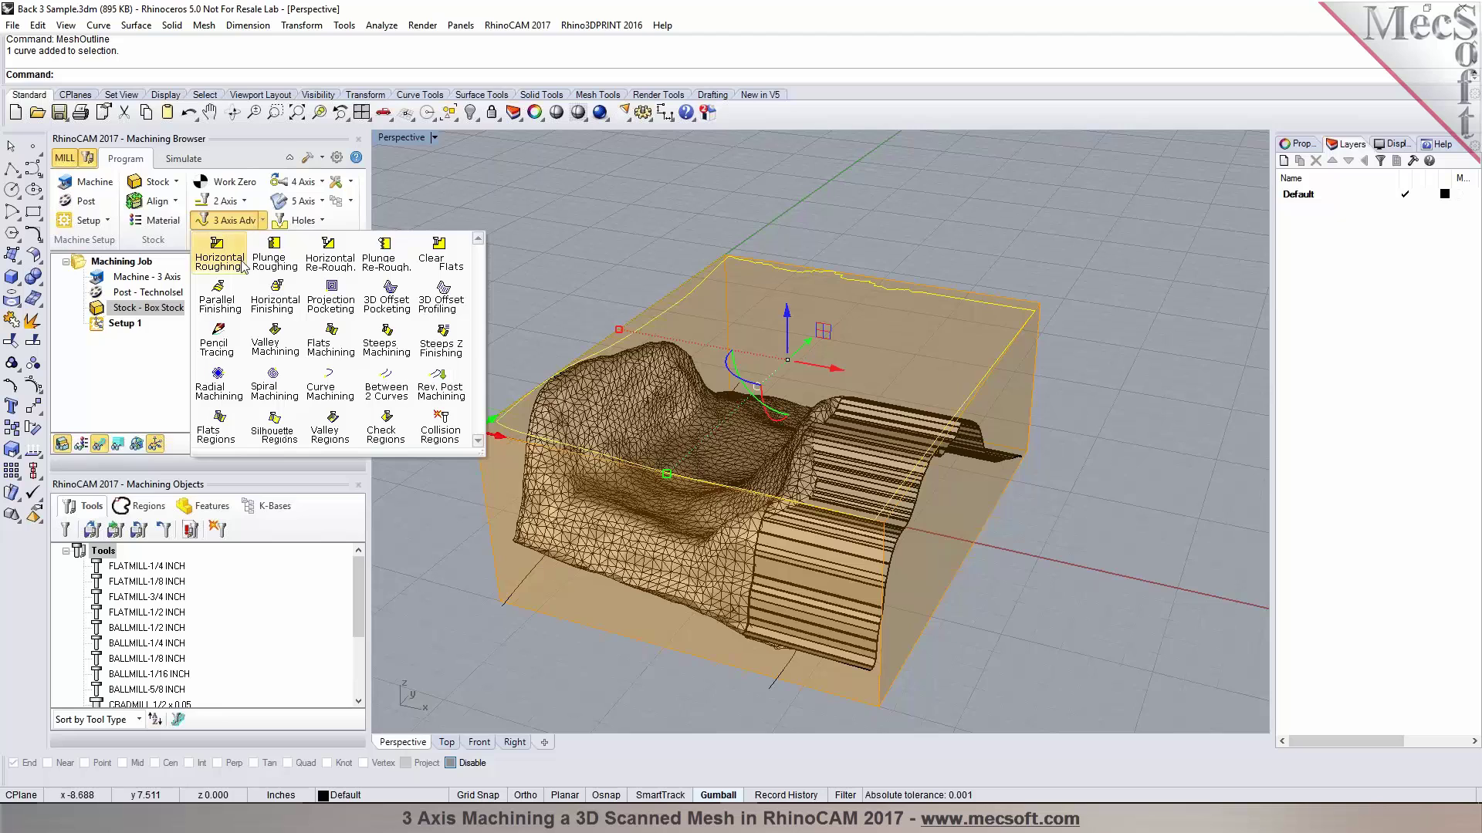
{"action": "left_click", "coordinate": [233, 309]}
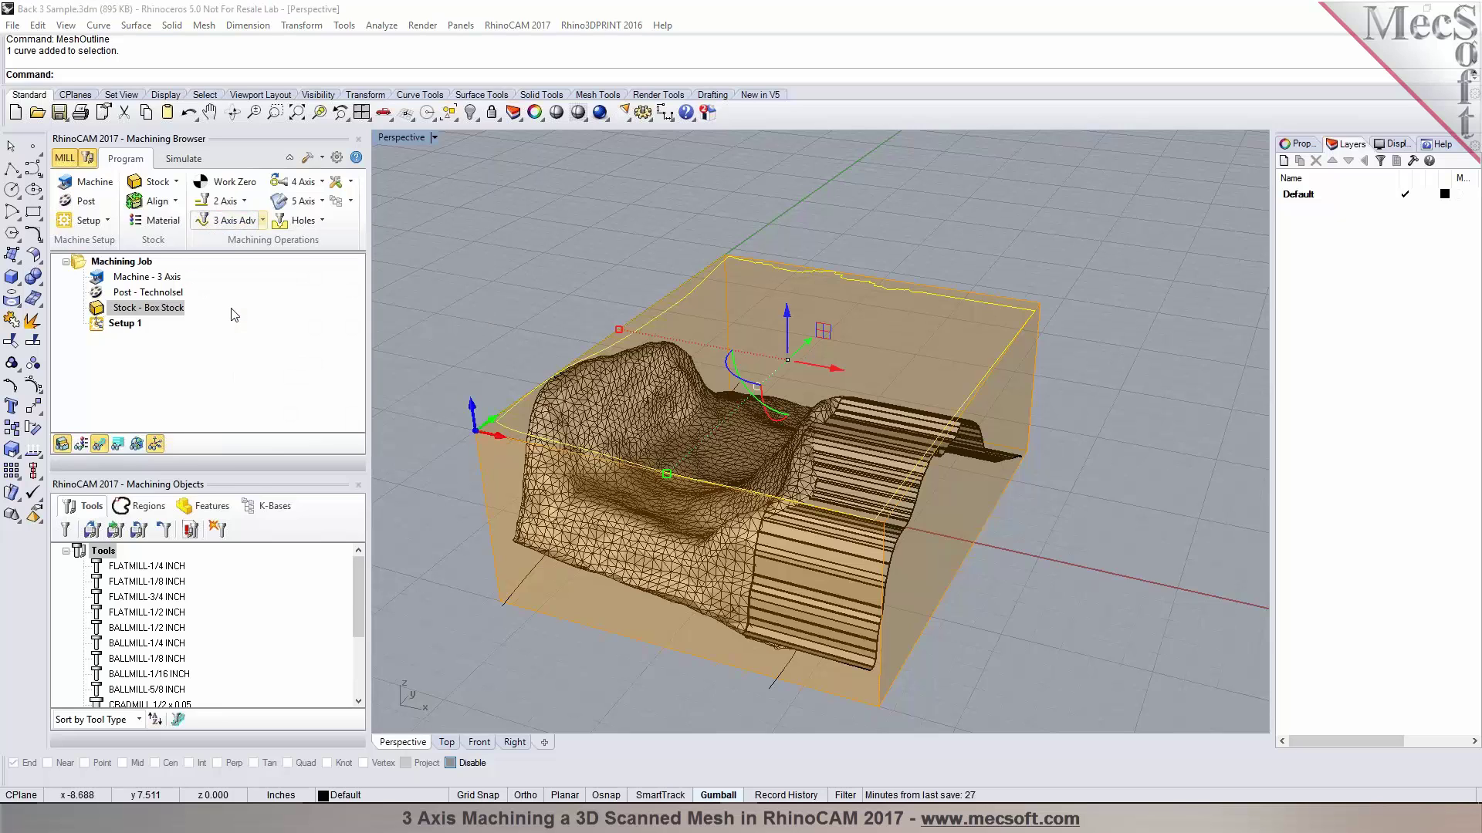
{"action": "left_click", "coordinate": [179, 268]}
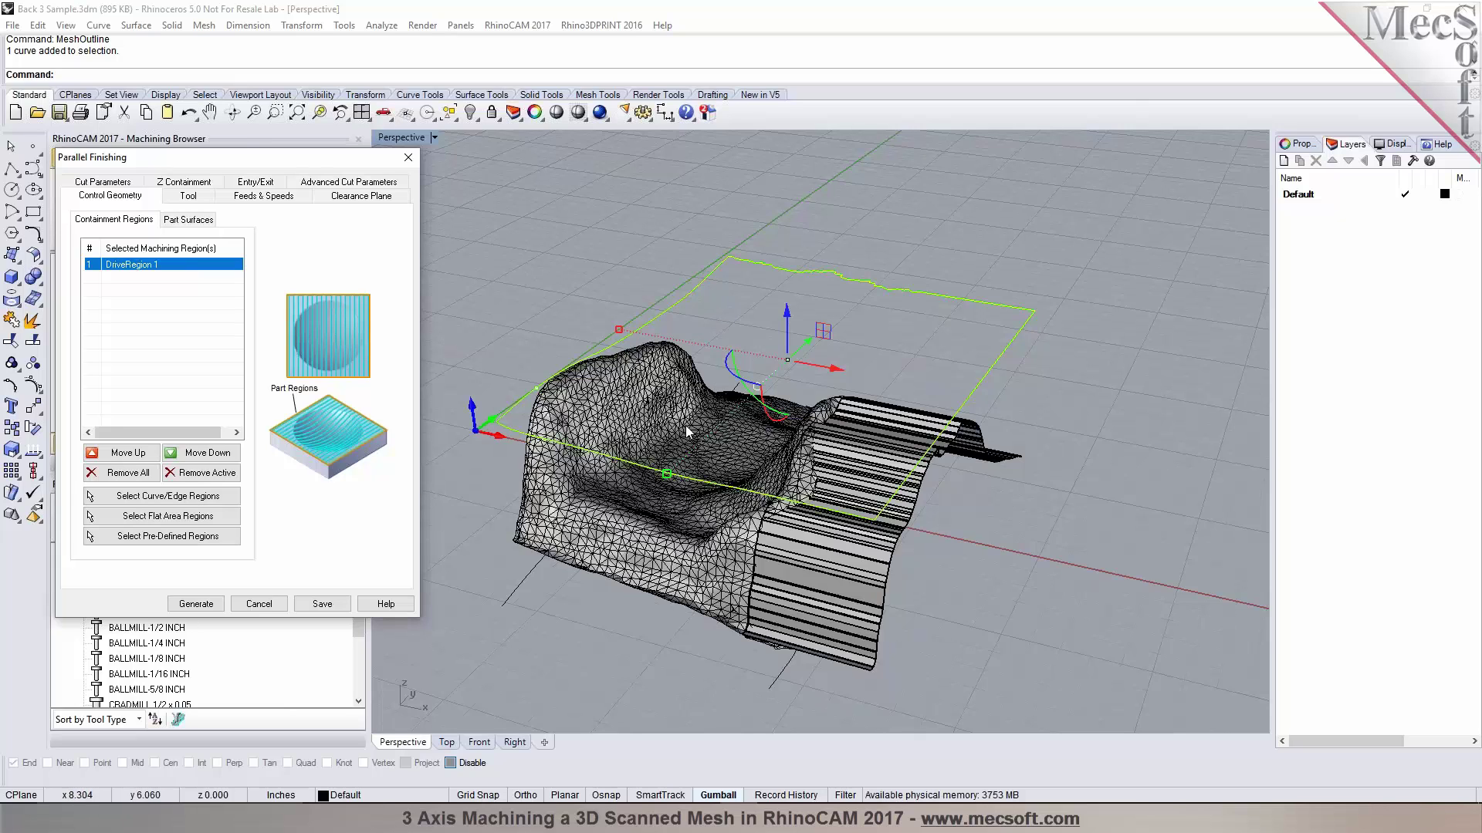
{"action": "left_click", "coordinate": [188, 196]}
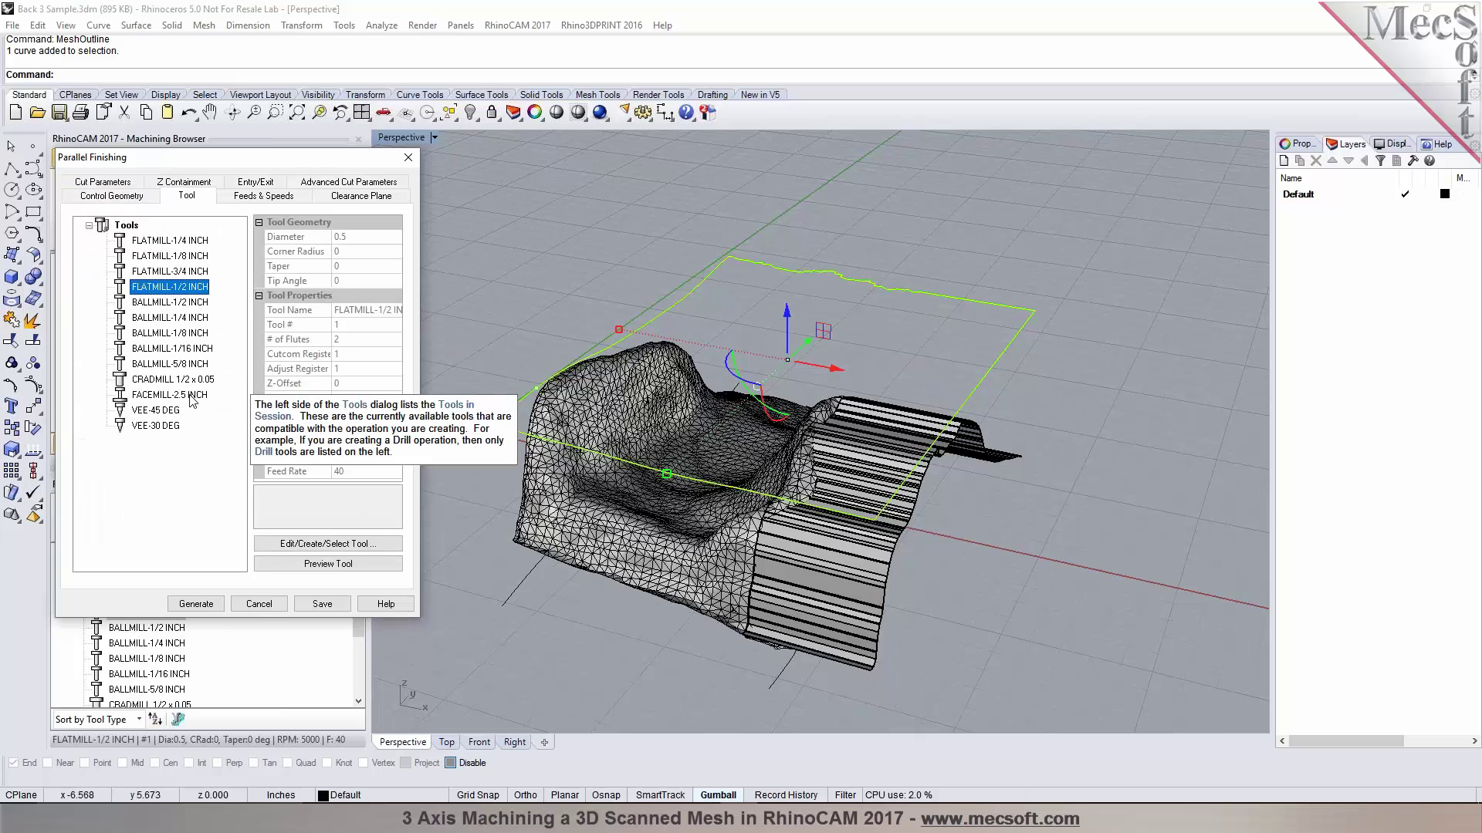
{"action": "left_click", "coordinate": [176, 365]}
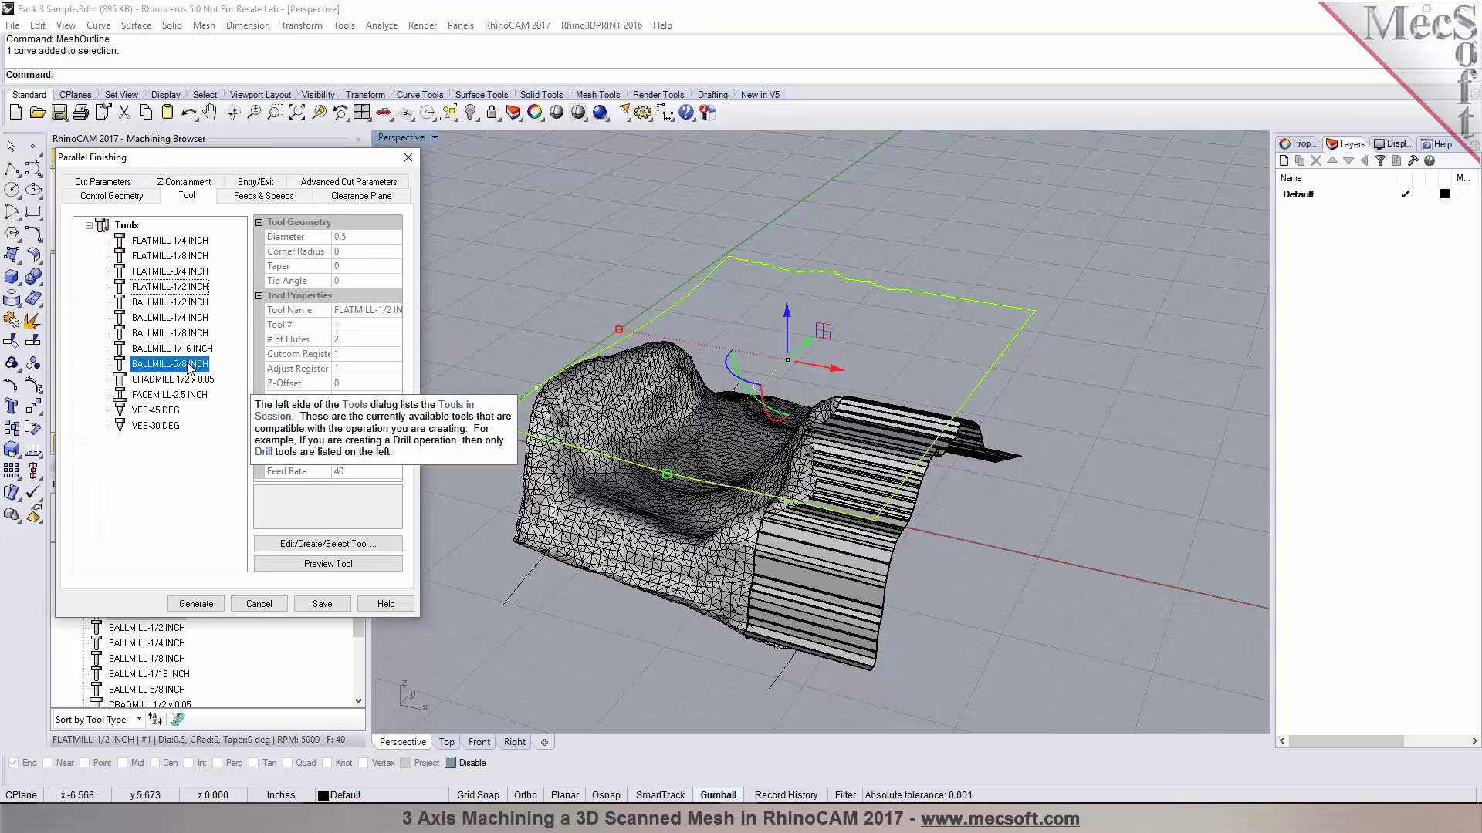
Load cutting feeds from the table for WOOD stock and a CARBIDE tool, and try a spindle speed of 12000 RPM.
{"action": "left_click", "coordinate": [272, 197]}
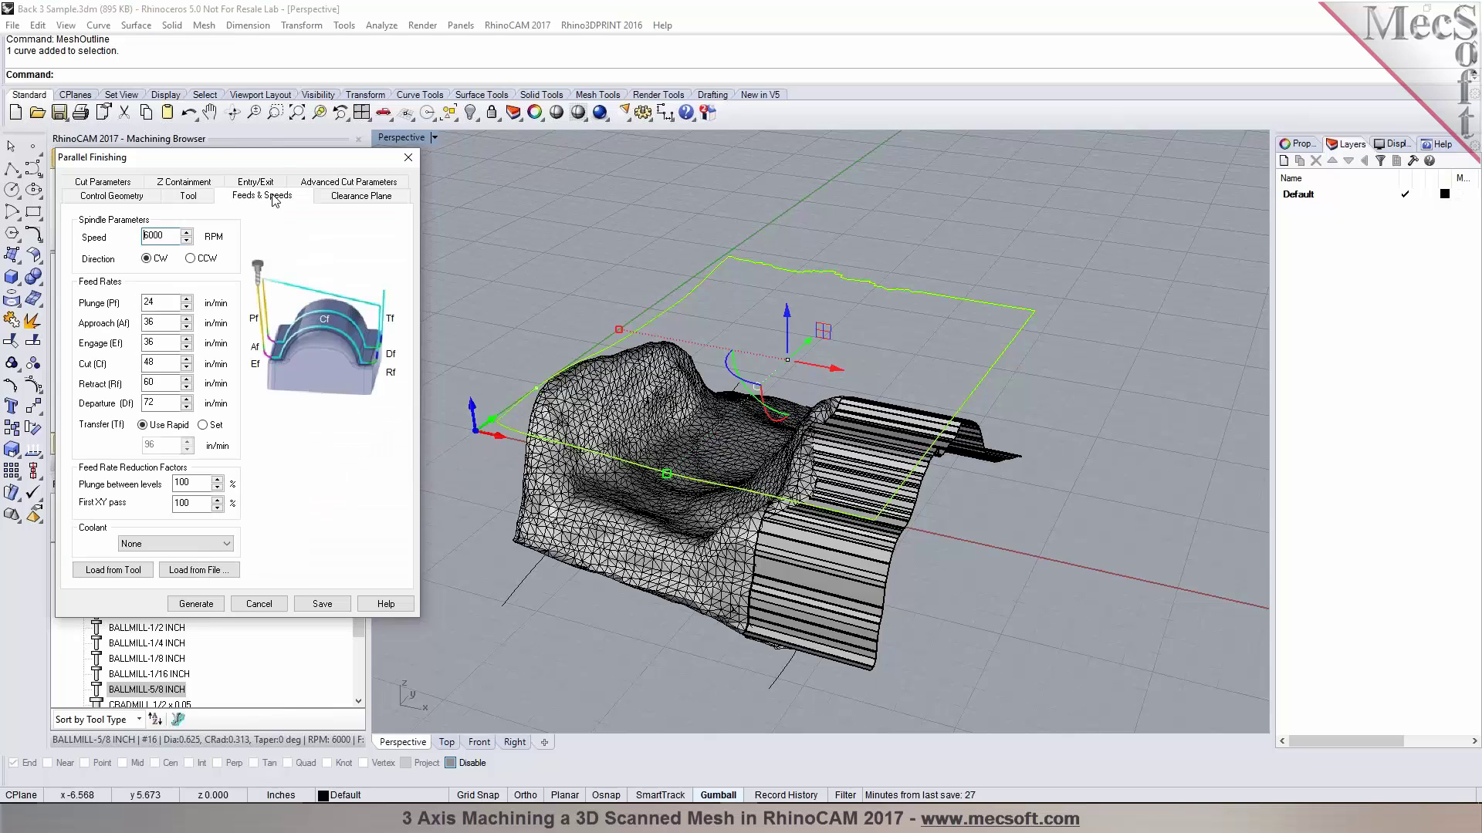
{"action": "left_click", "coordinate": [194, 569]}
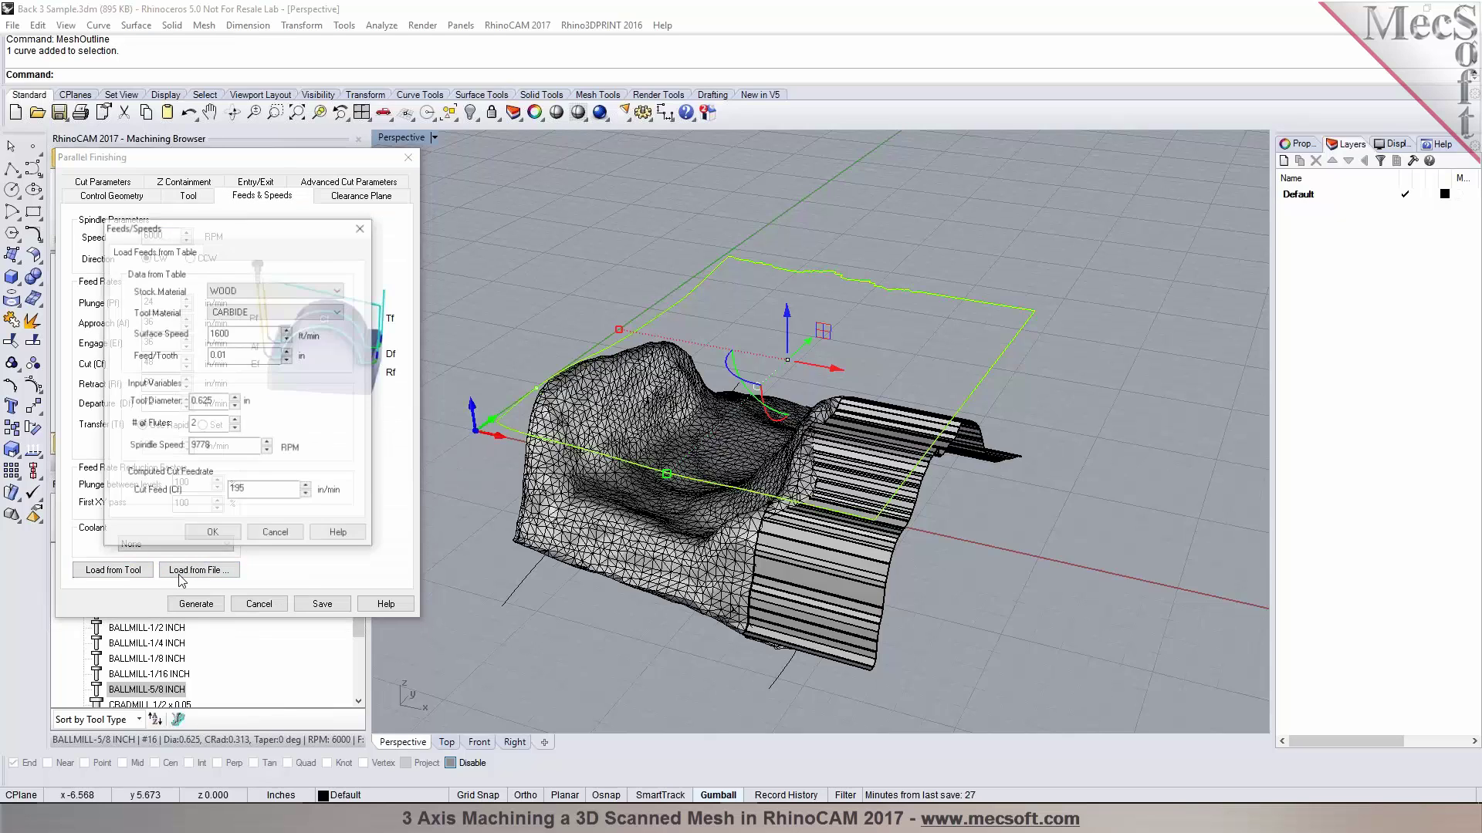
{"action": "left_click", "coordinate": [338, 290]}
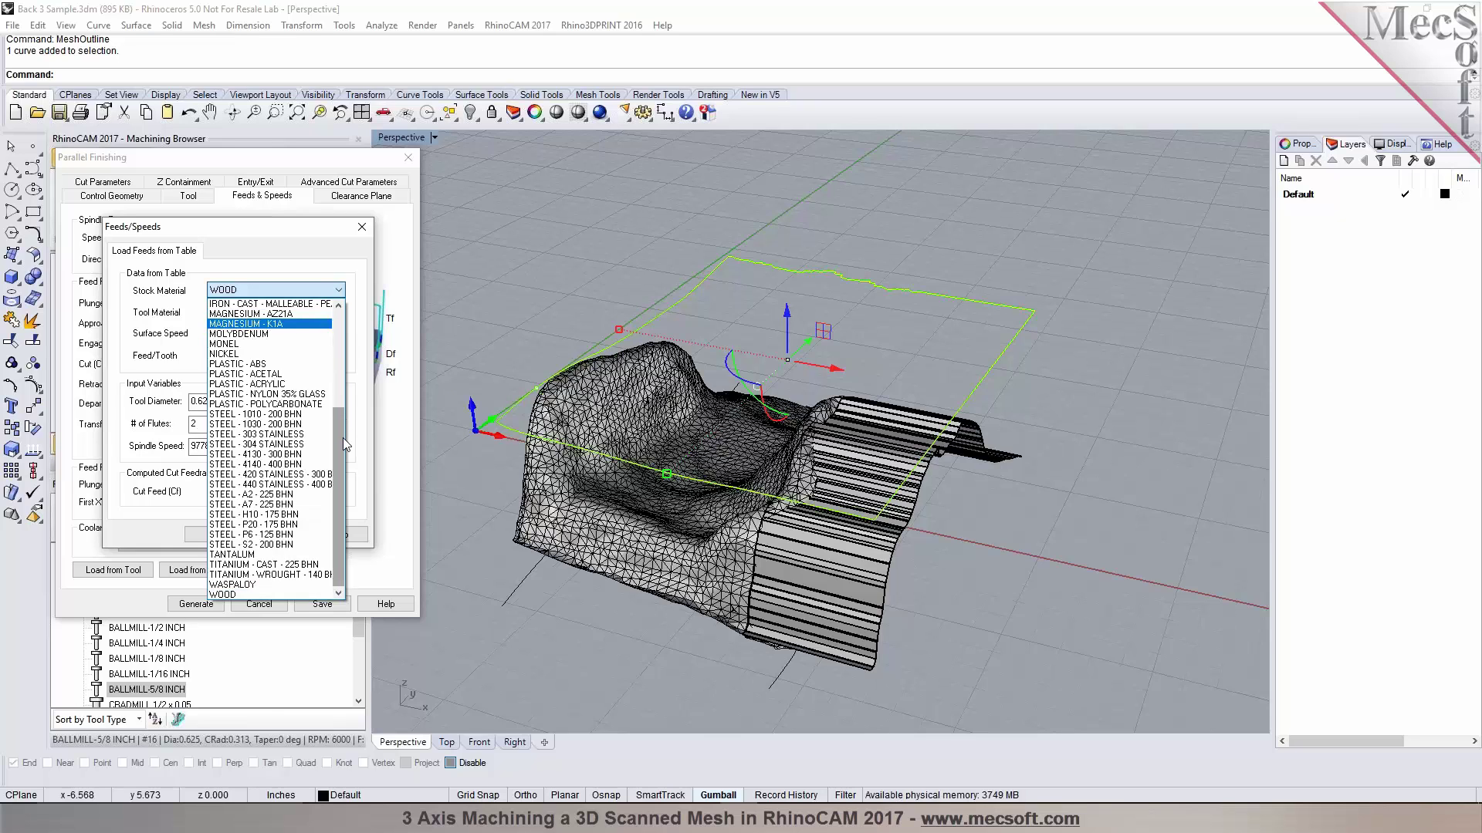
{"action": "key", "text": "Escape"}
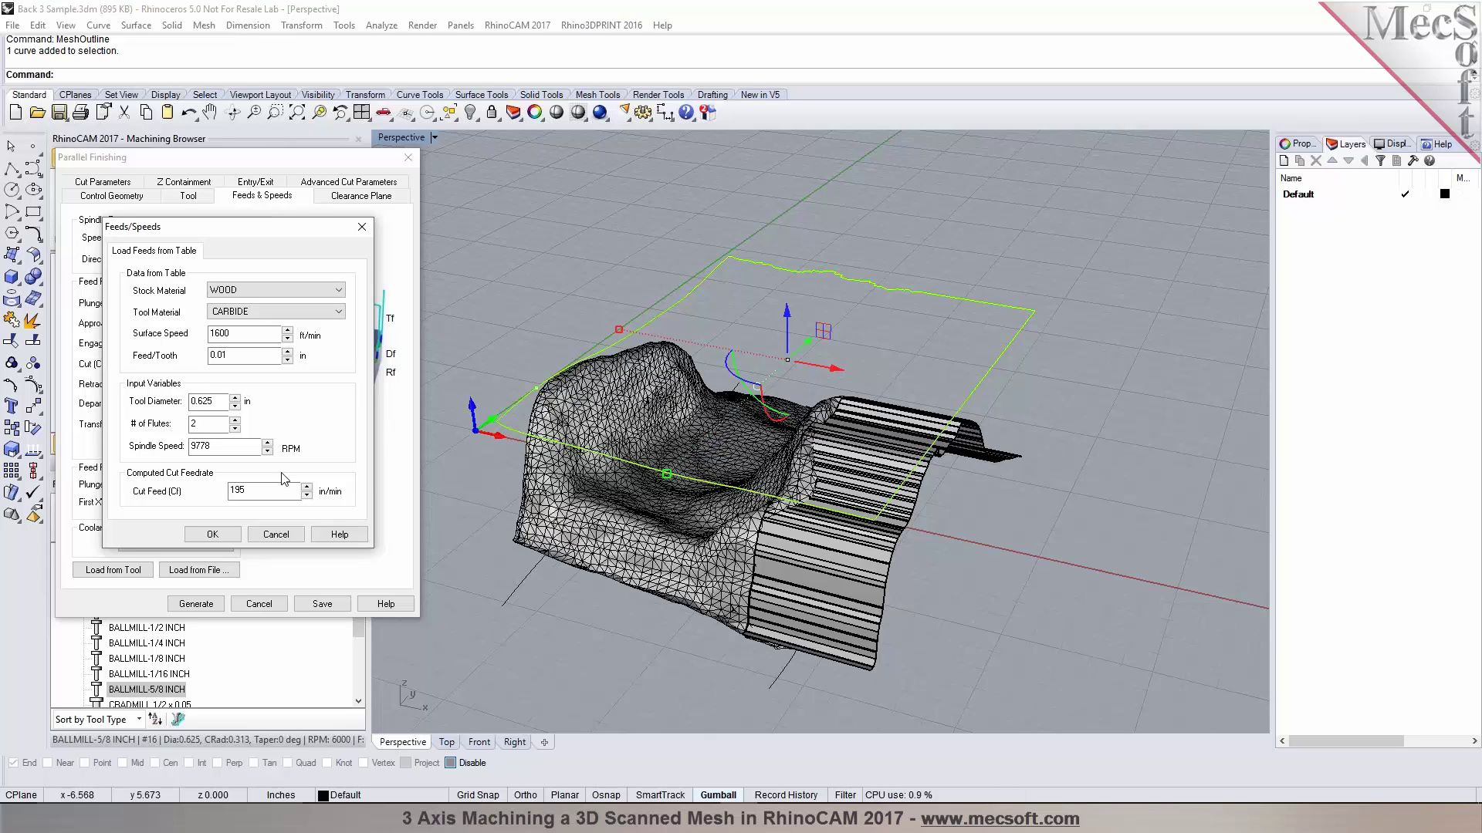
{"action": "double_click", "coordinate": [224, 446]}
{"action": "type", "text": "12"}
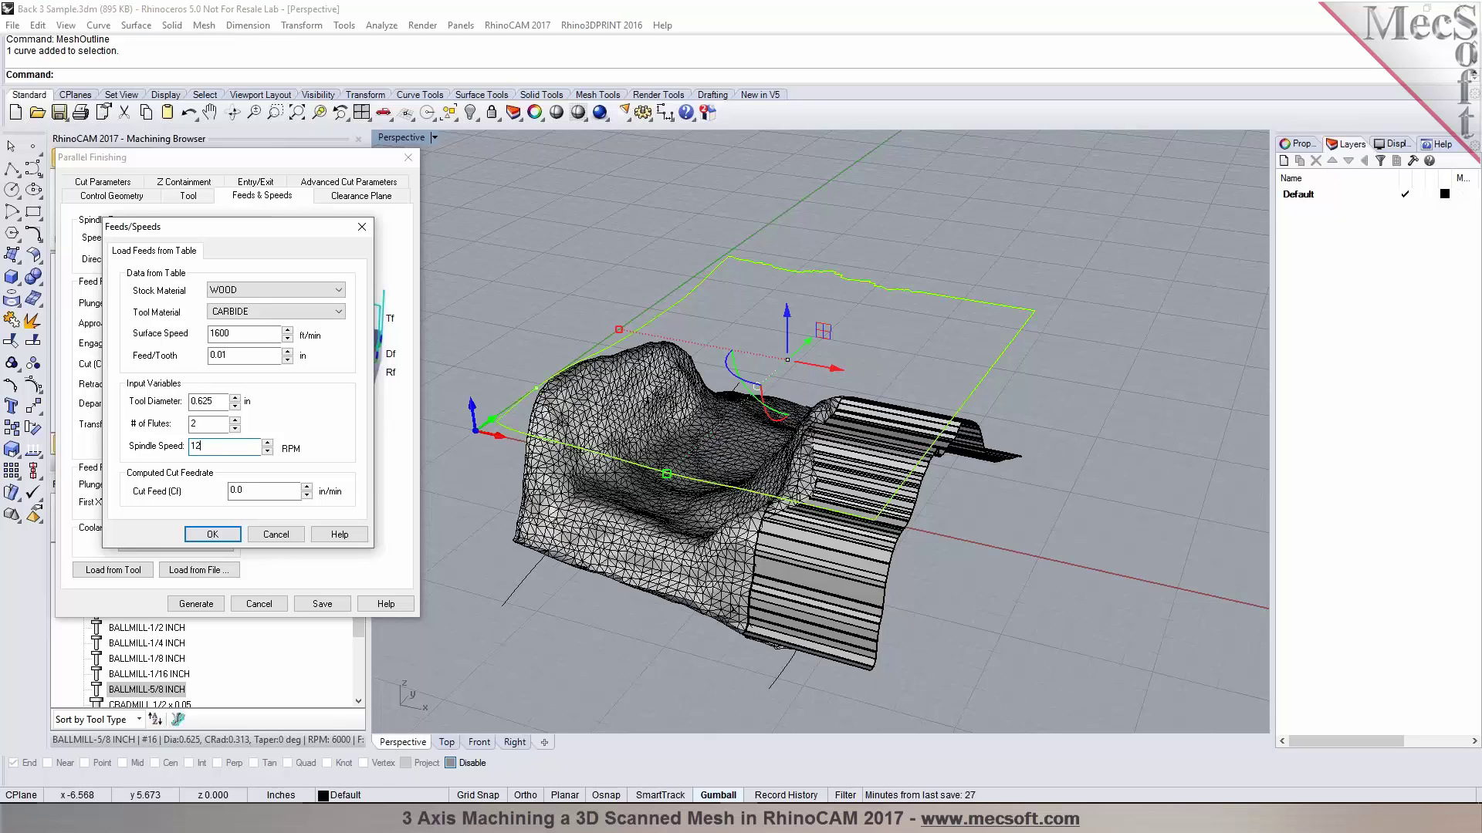
{"action": "type", "text": "000"}
{"action": "double_click", "coordinate": [259, 490]}
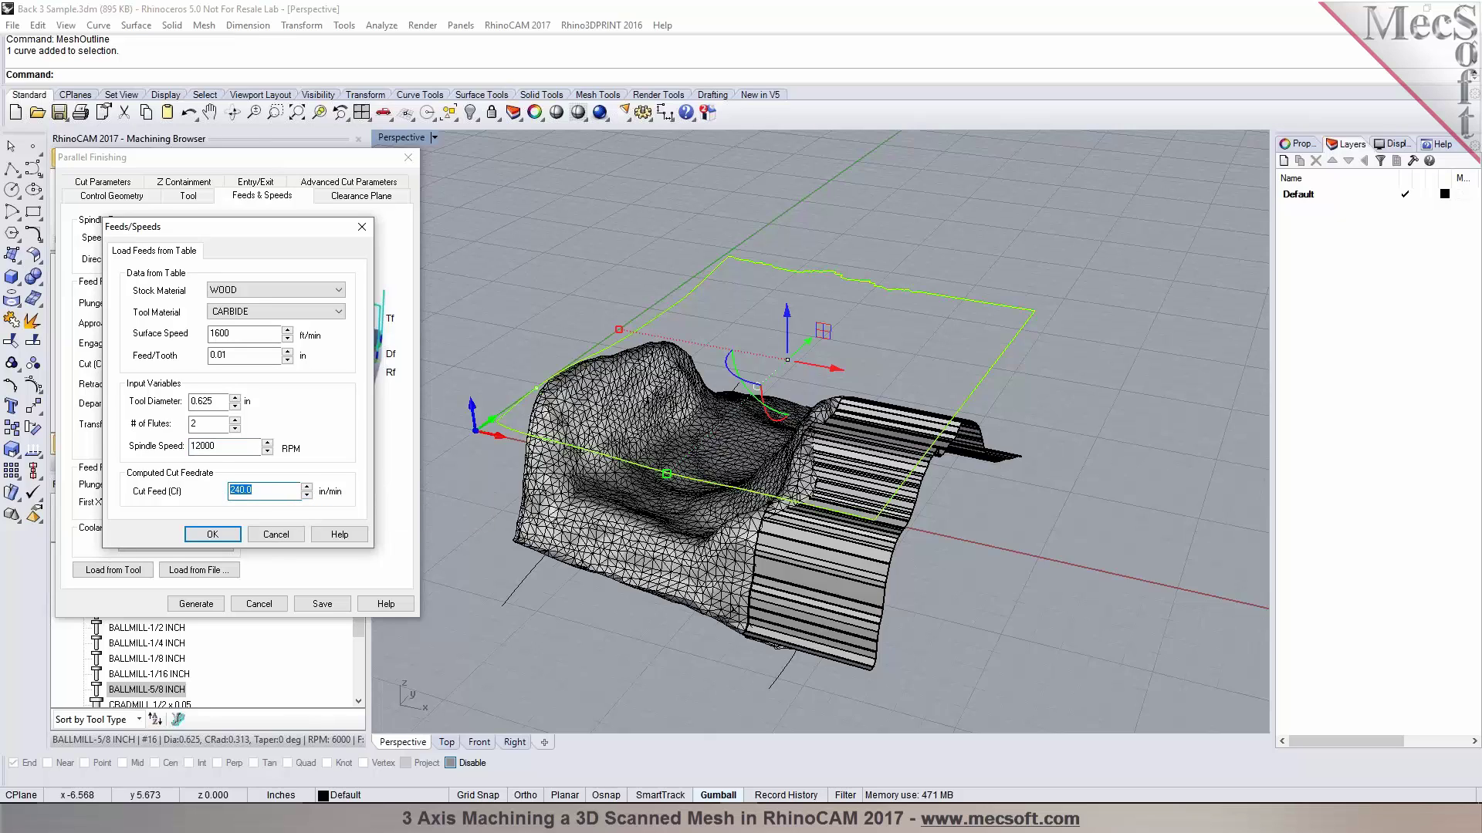
Set the spindle speed to 10000 RPM and the cut feed to 150 in/min, and apply them to the operation.
{"action": "double_click", "coordinate": [220, 447]}
{"action": "type", "text": "1"}
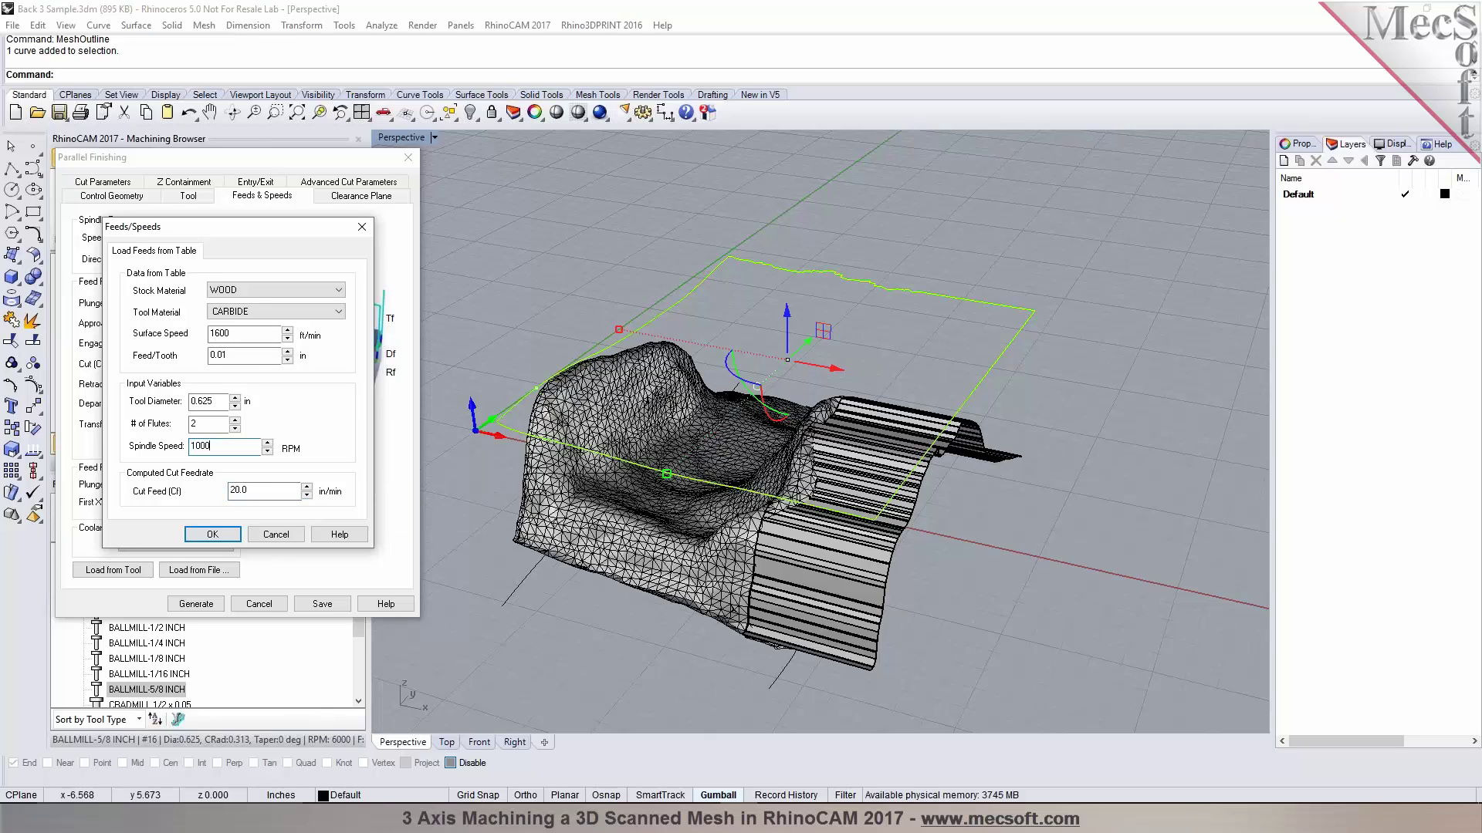
{"action": "left_click", "coordinate": [236, 490]}
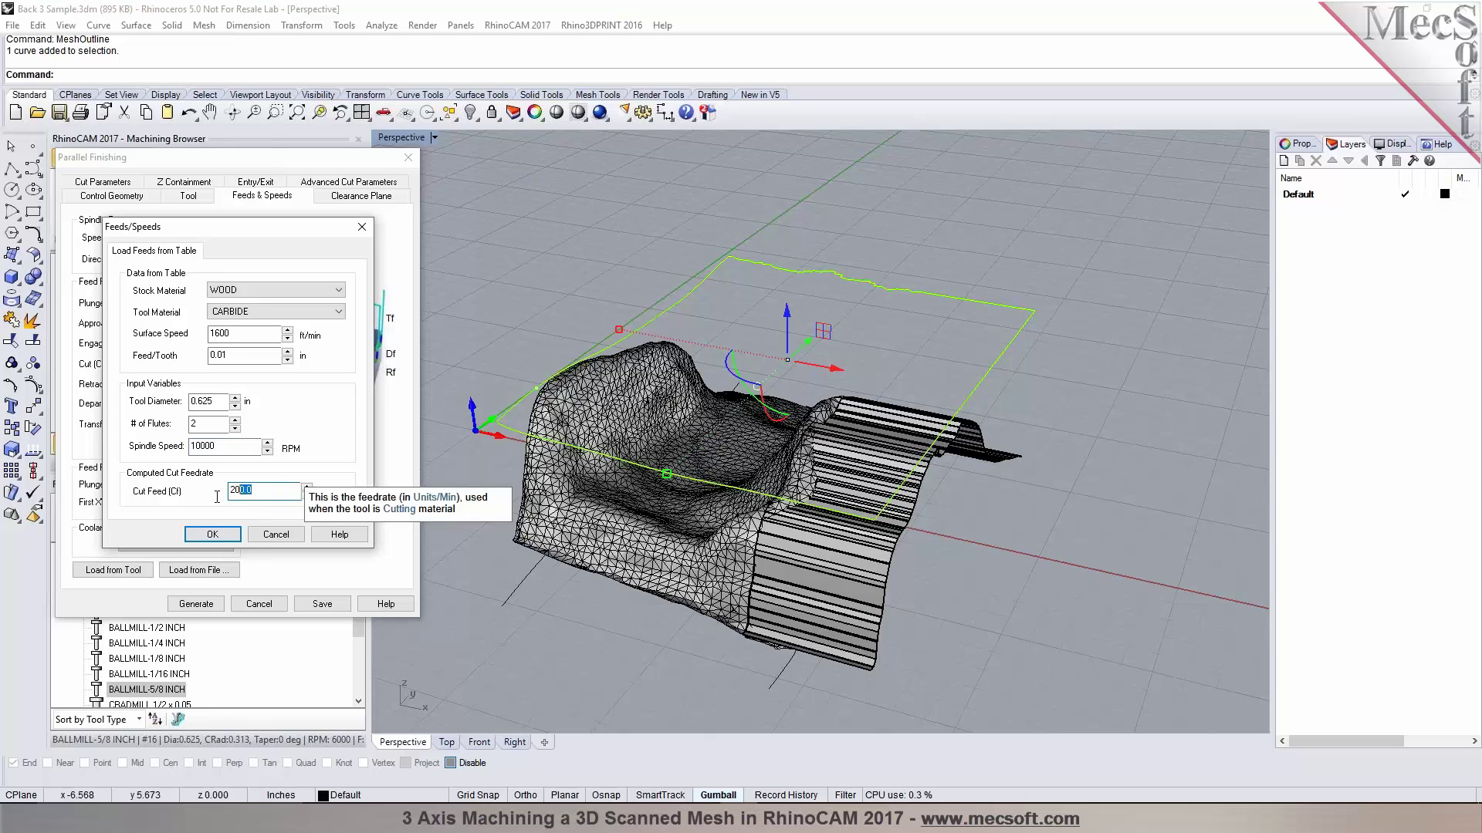
{"action": "key", "text": "shift+Home"}
{"action": "type", "text": "15"}
{"action": "left_click", "coordinate": [213, 533]}
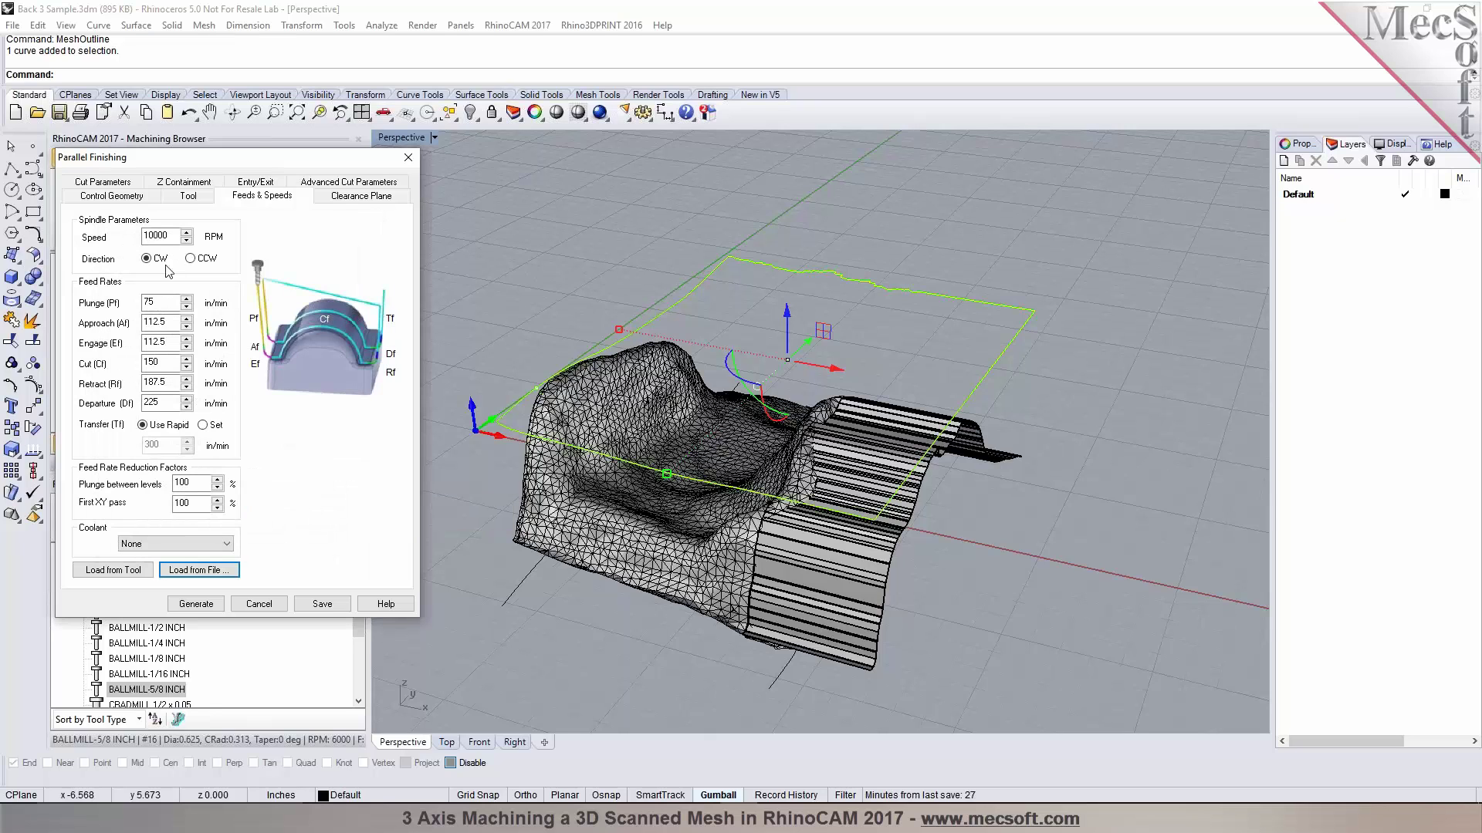
Review the clearance plane and Z containment, set the angle of cuts to 0, and generate the Parallel Finishing toolpath.
{"action": "left_click", "coordinate": [363, 198]}
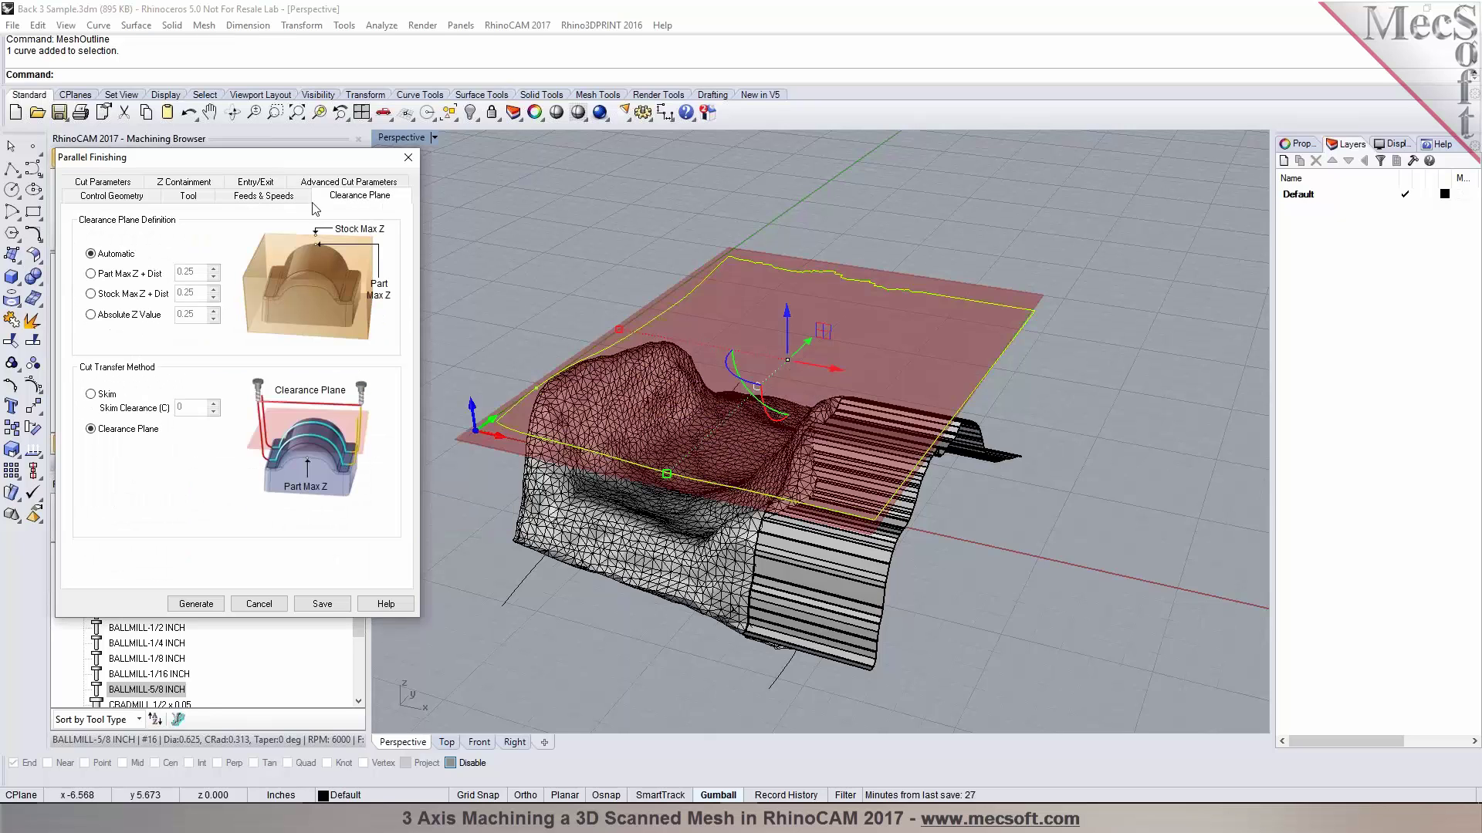
{"action": "left_click", "coordinate": [108, 182]}
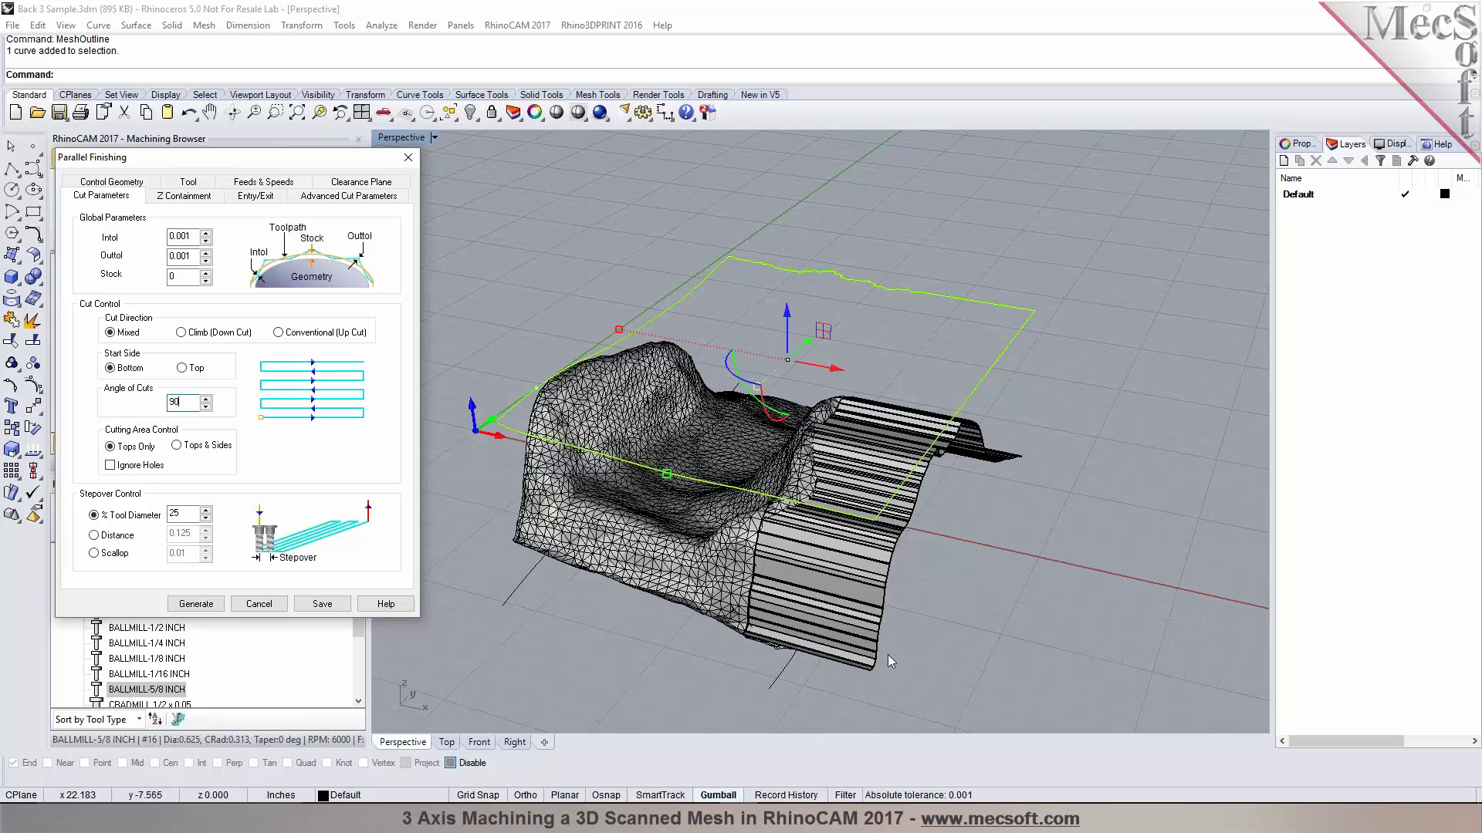
{"action": "double_click", "coordinate": [175, 513]}
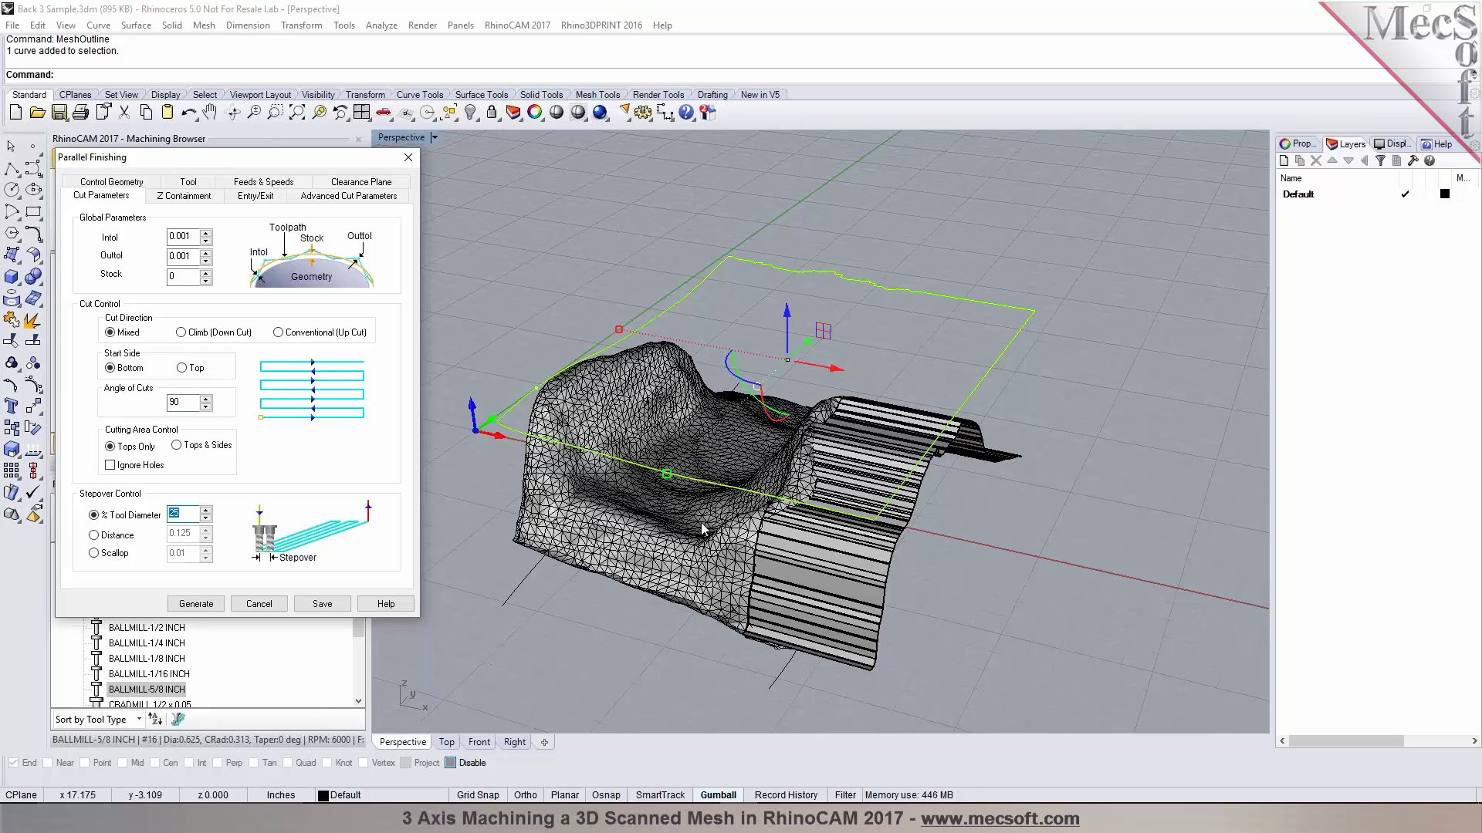
{"action": "double_click", "coordinate": [174, 402]}
{"action": "type", "text": "0"}
{"action": "double_click", "coordinate": [179, 513]}
{"action": "left_click", "coordinate": [184, 197]}
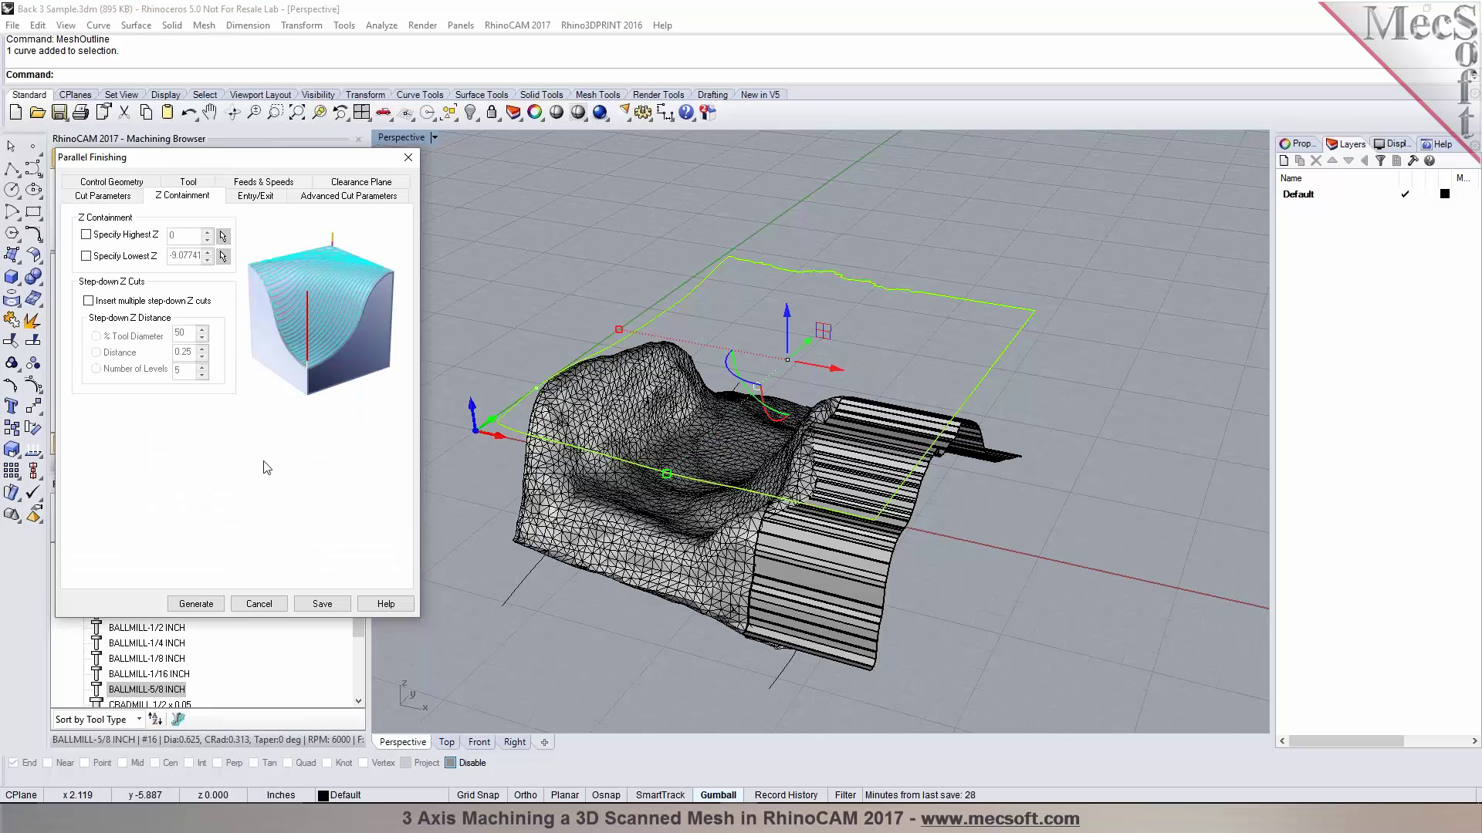
{"action": "left_click", "coordinate": [207, 608]}
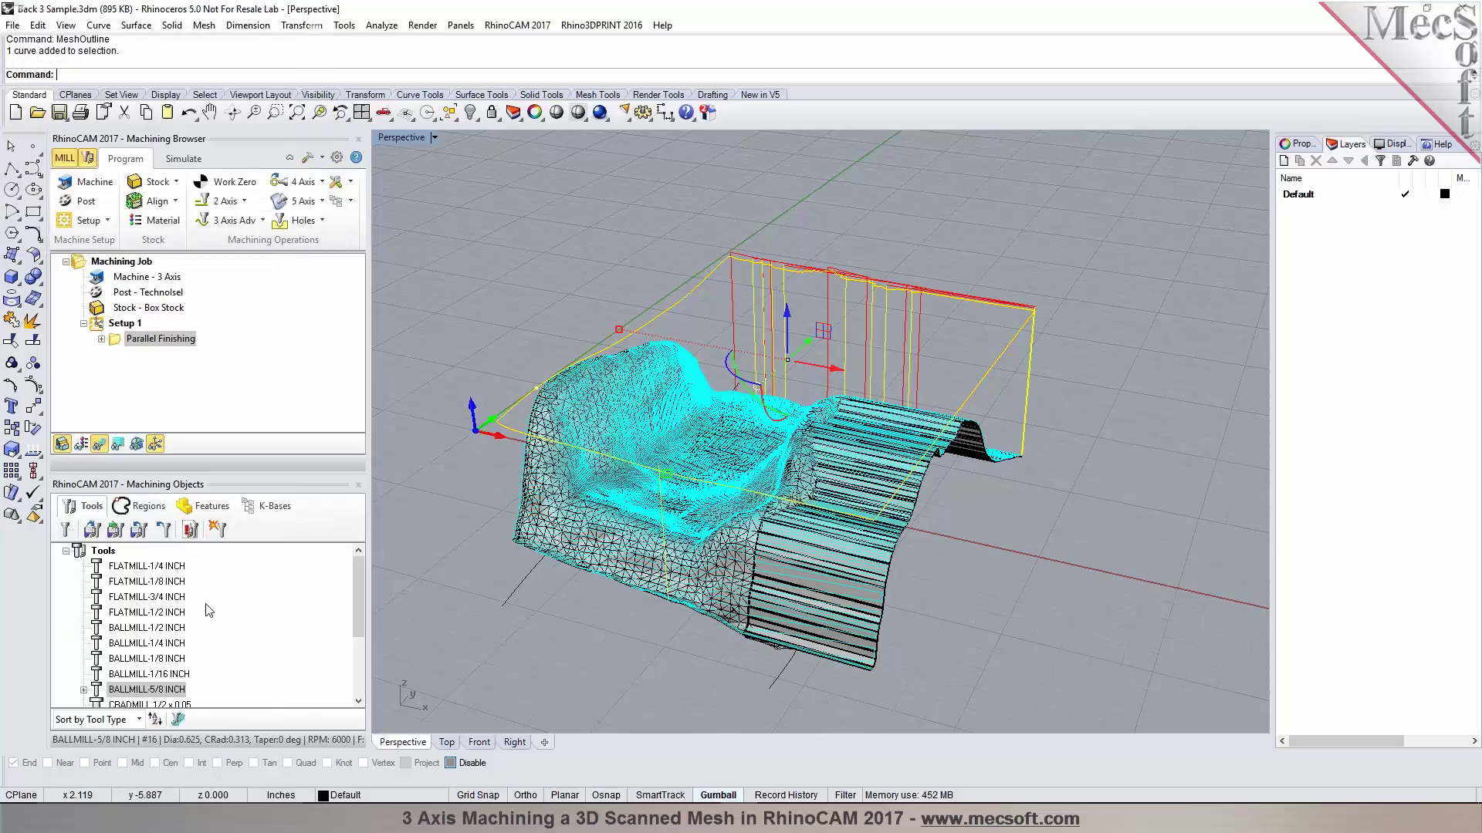
Inspect the generated toolpath in the Perspective and Top views, and save the file.
{"action": "right_click_drag", "start_coordinate": [618, 463], "coordinate": [725, 432]}
{"action": "left_click", "coordinate": [447, 742]}
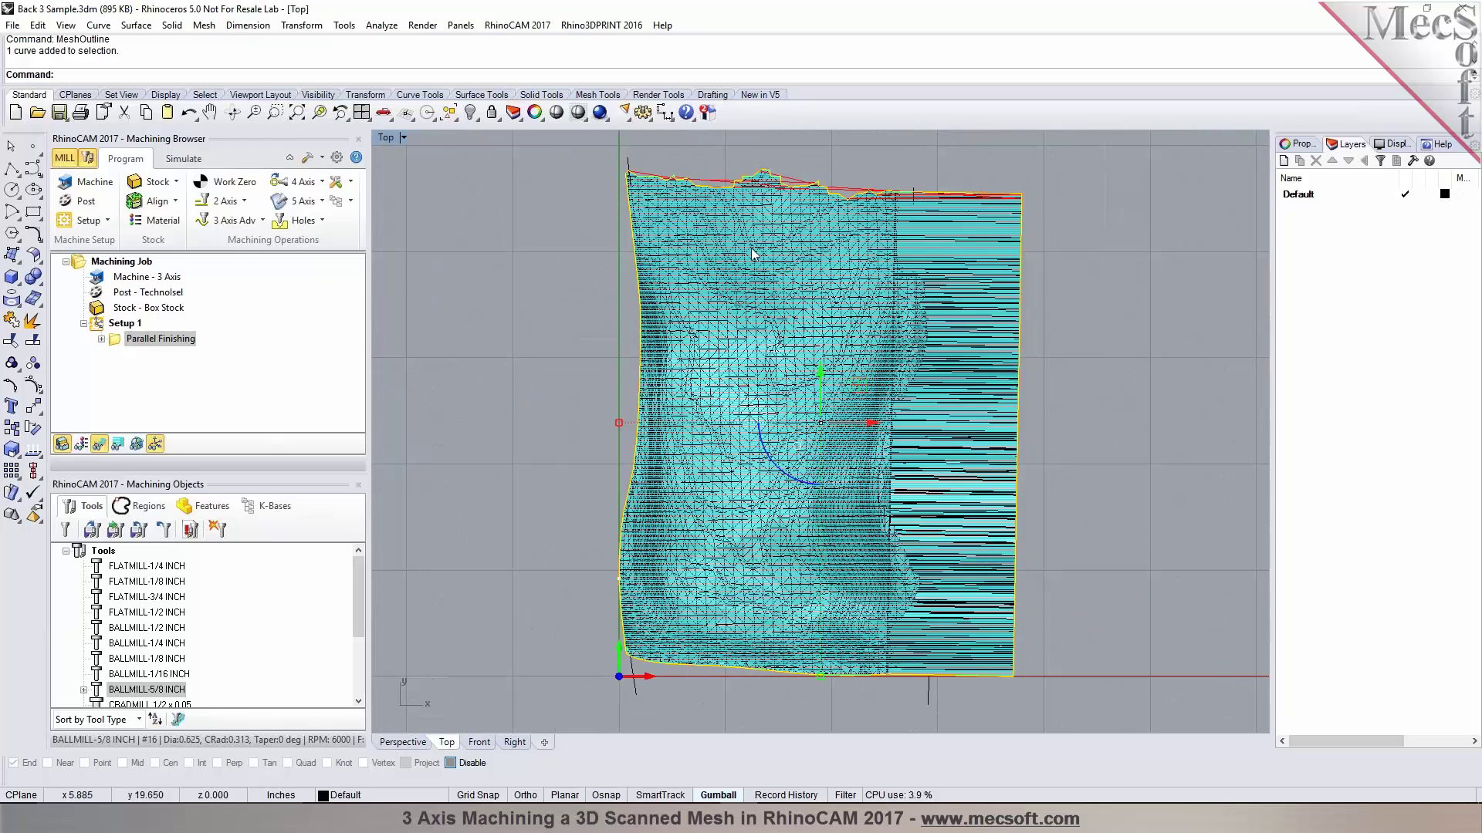
{"action": "left_click", "coordinate": [422, 742]}
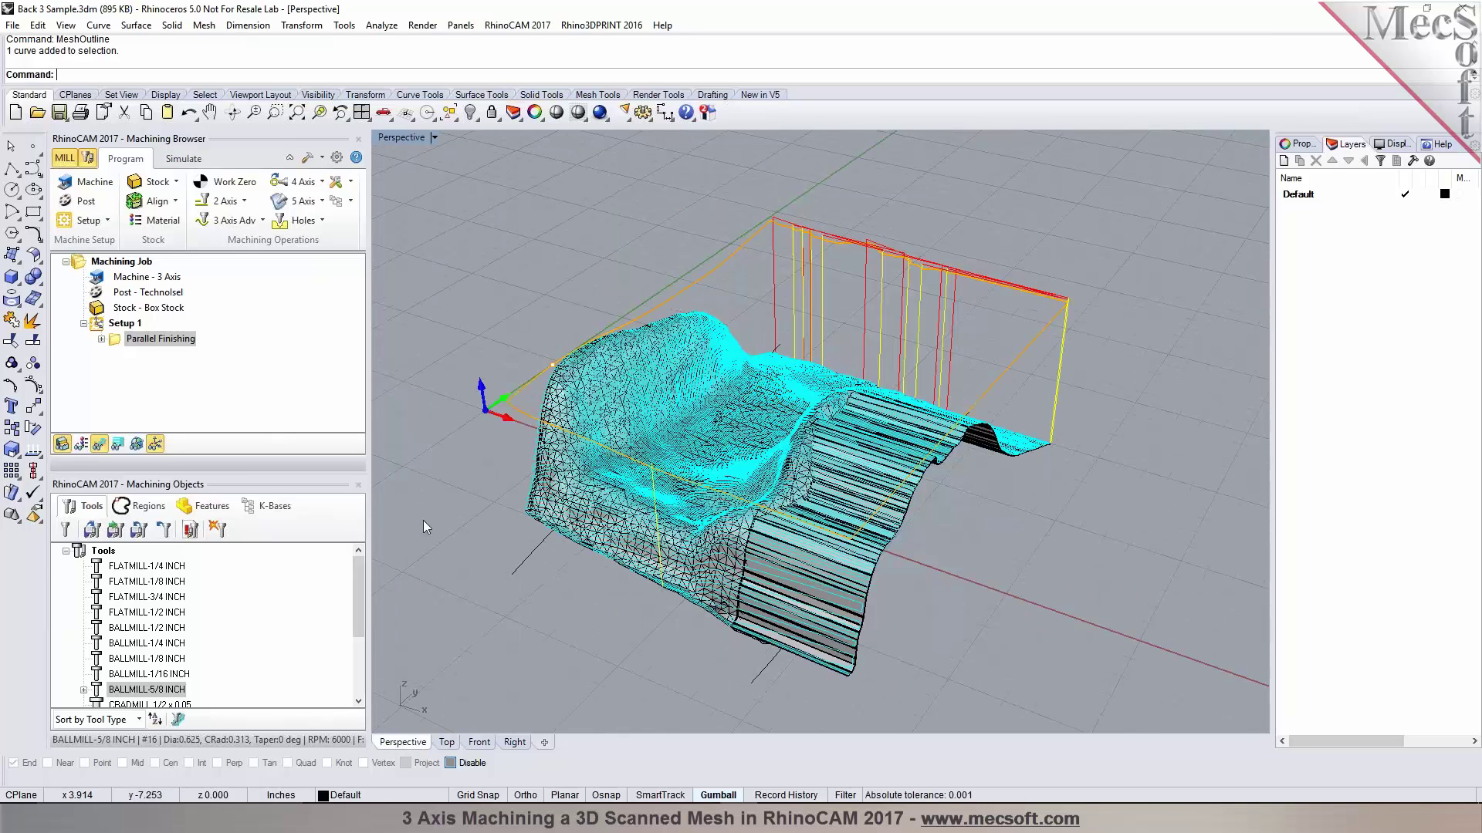
{"action": "left_click", "coordinate": [58, 112]}
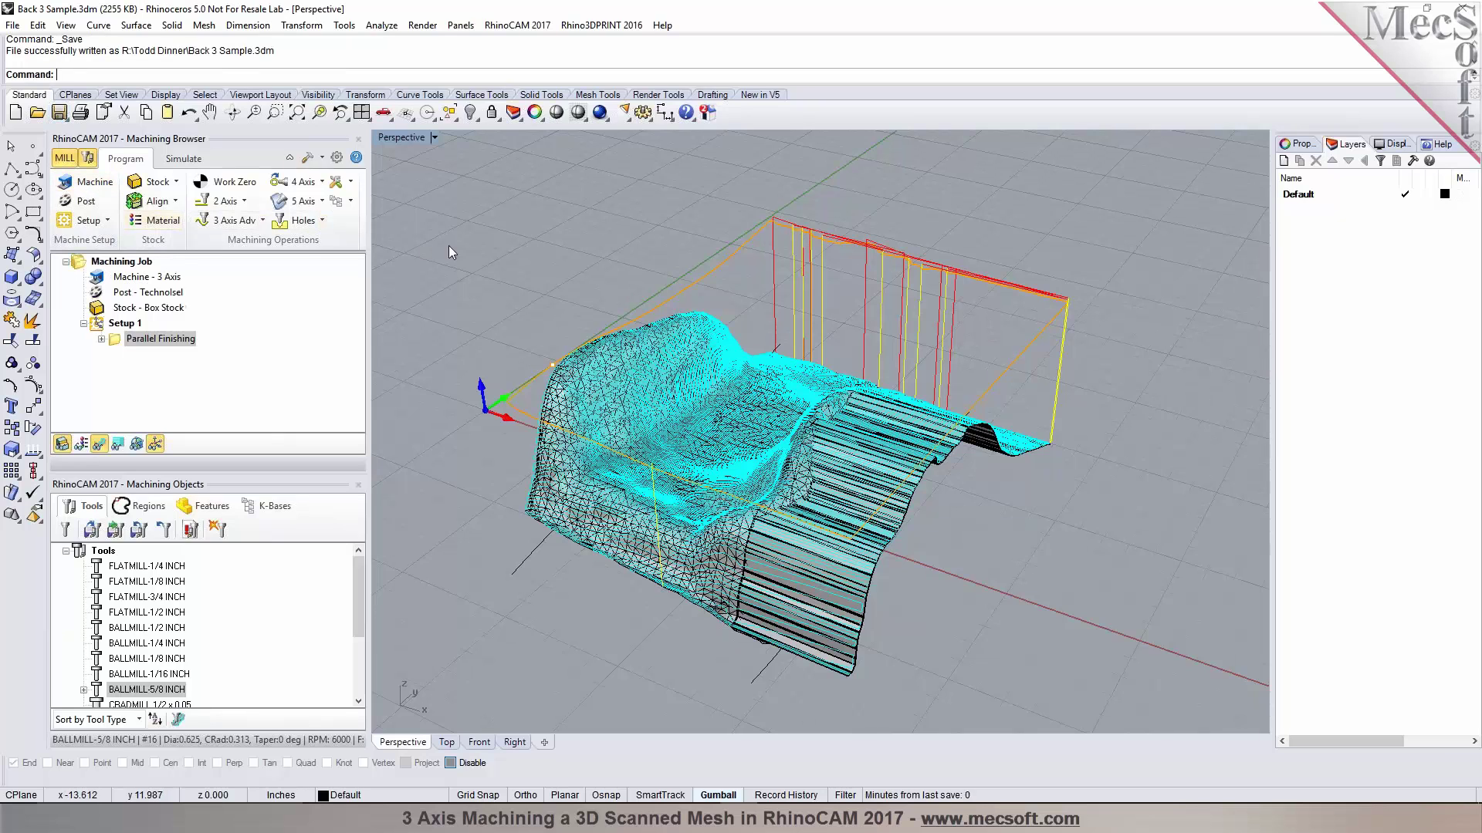
Play the material removal simulation of the Parallel Finishing operation on the box stock.
{"action": "left_click", "coordinate": [176, 160]}
{"action": "right_click_drag", "start_coordinate": [955, 424], "coordinate": [1001, 415]}
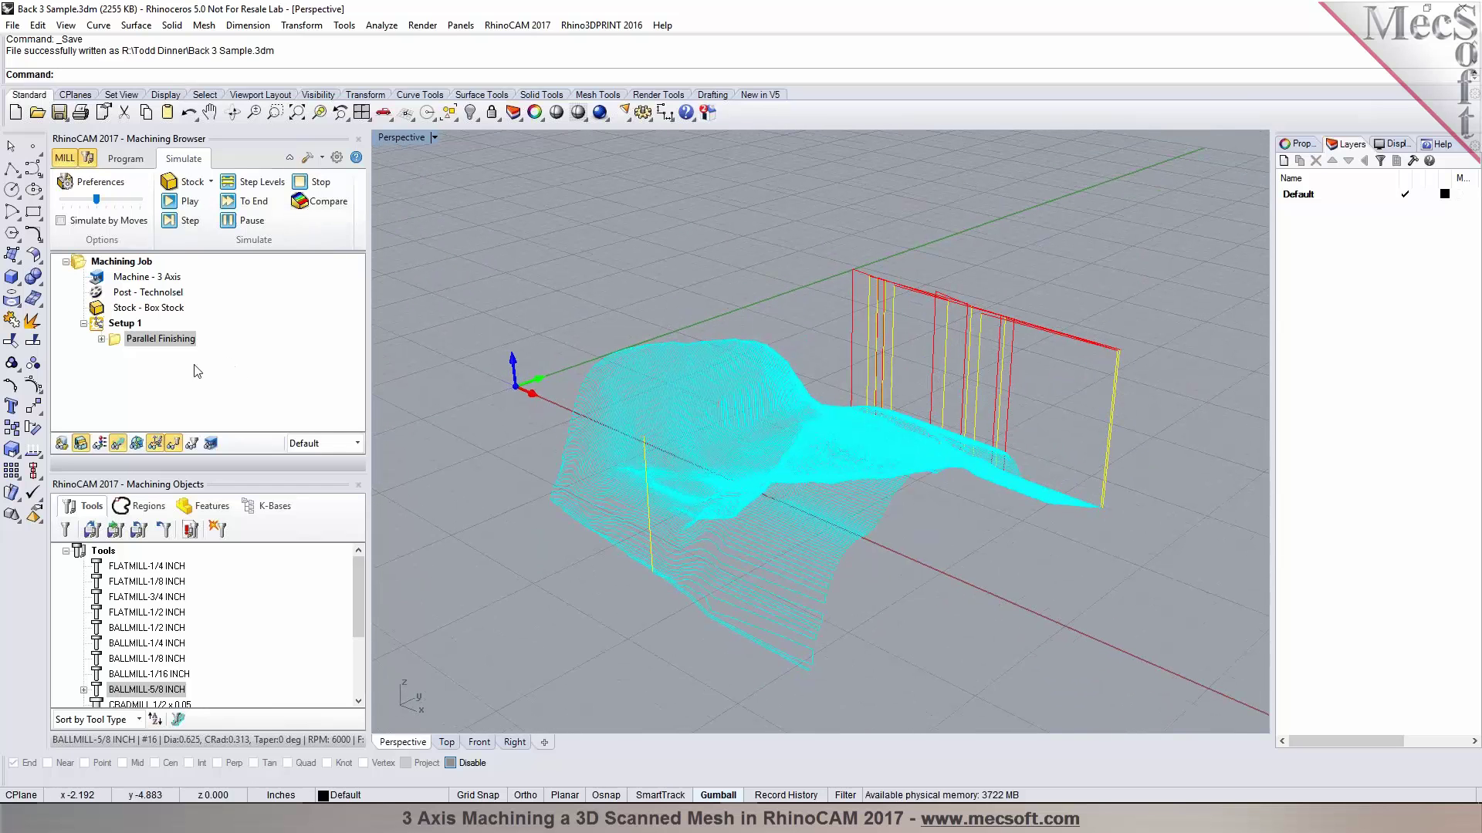
{"action": "left_click", "coordinate": [115, 342]}
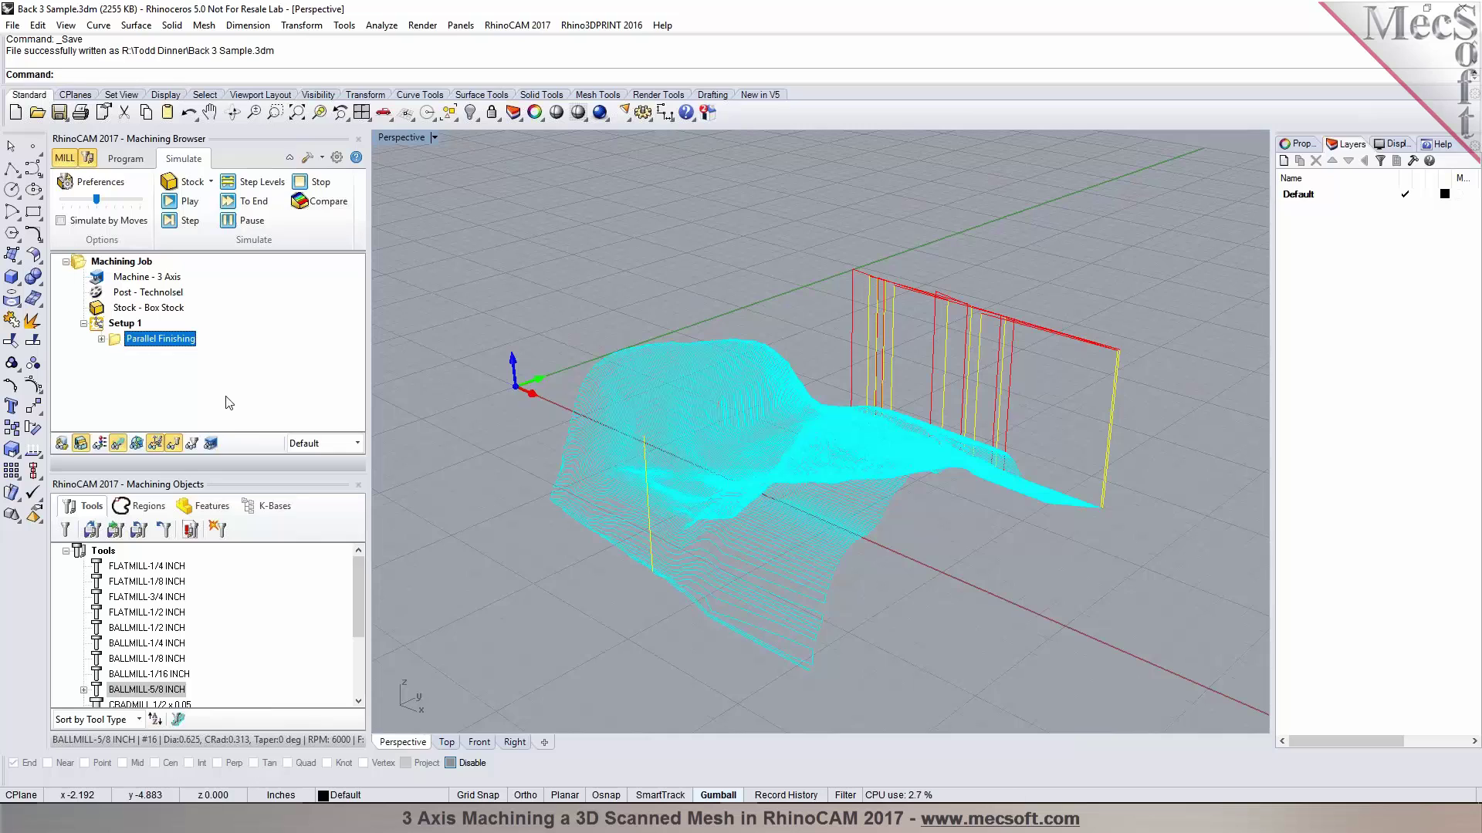
{"action": "left_click", "coordinate": [182, 205]}
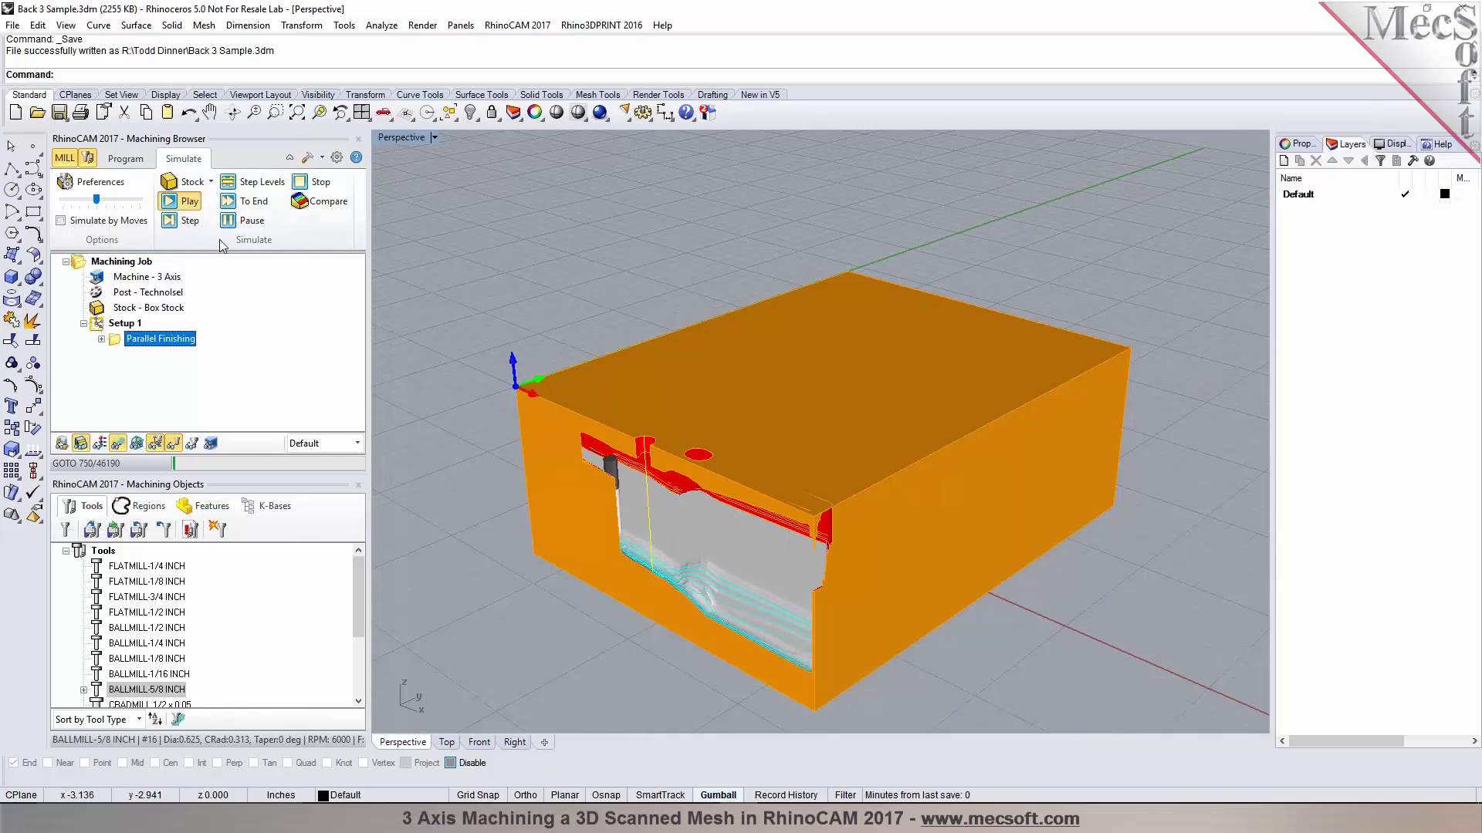
Lengthen the BALLMILL-5/8 INCH tool using a value of 9, and save the tool changes.
{"action": "left_click", "coordinate": [125, 159]}
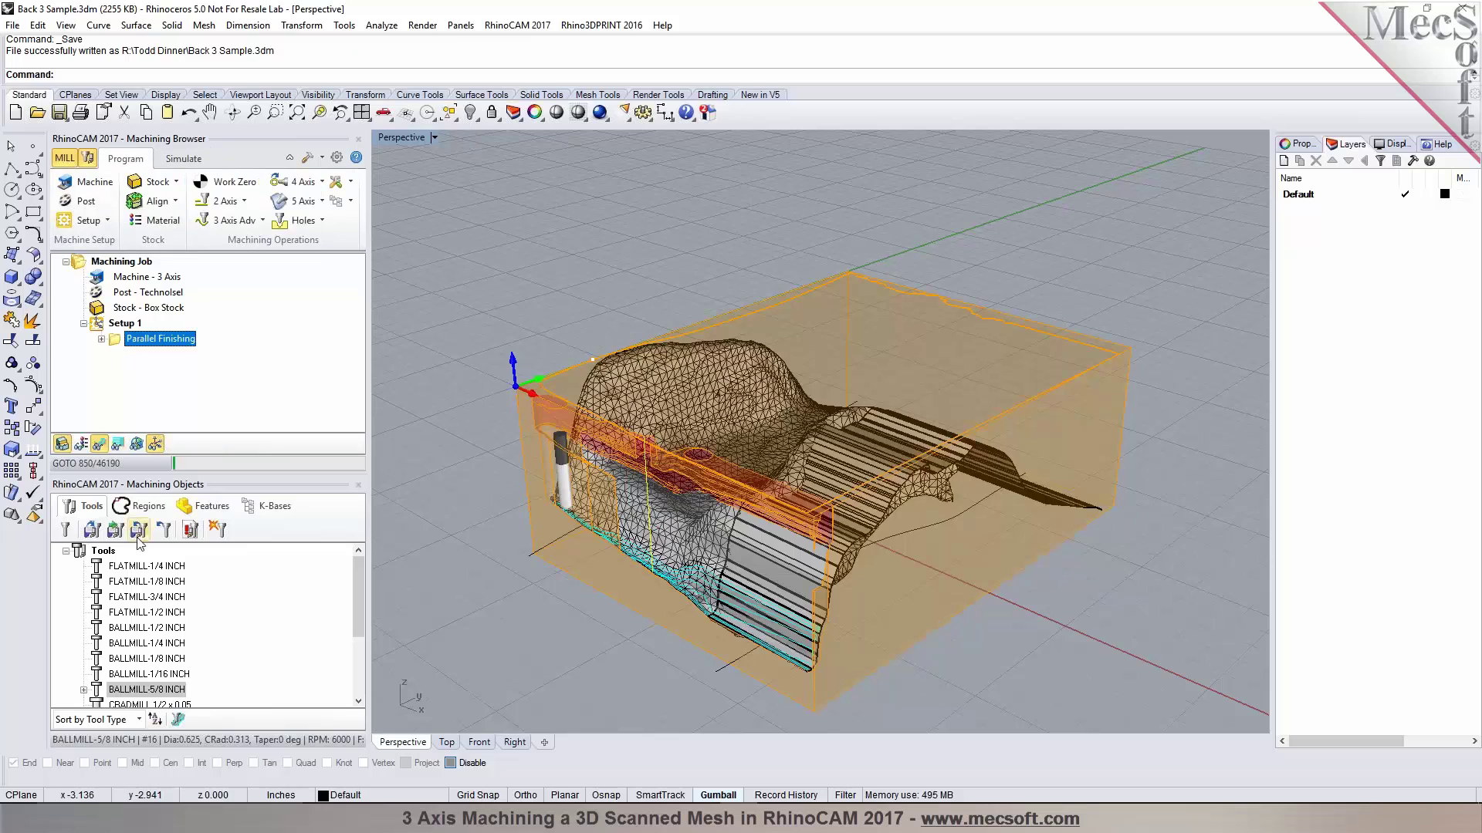
{"action": "double_click", "coordinate": [104, 691]}
{"action": "double_click", "coordinate": [595, 551]}
{"action": "type", "text": "9"}
{"action": "key", "text": "Tab"}
{"action": "left_click", "coordinate": [937, 569]}
{"action": "left_click", "coordinate": [776, 462]}
{"action": "left_click", "coordinate": [899, 590]}
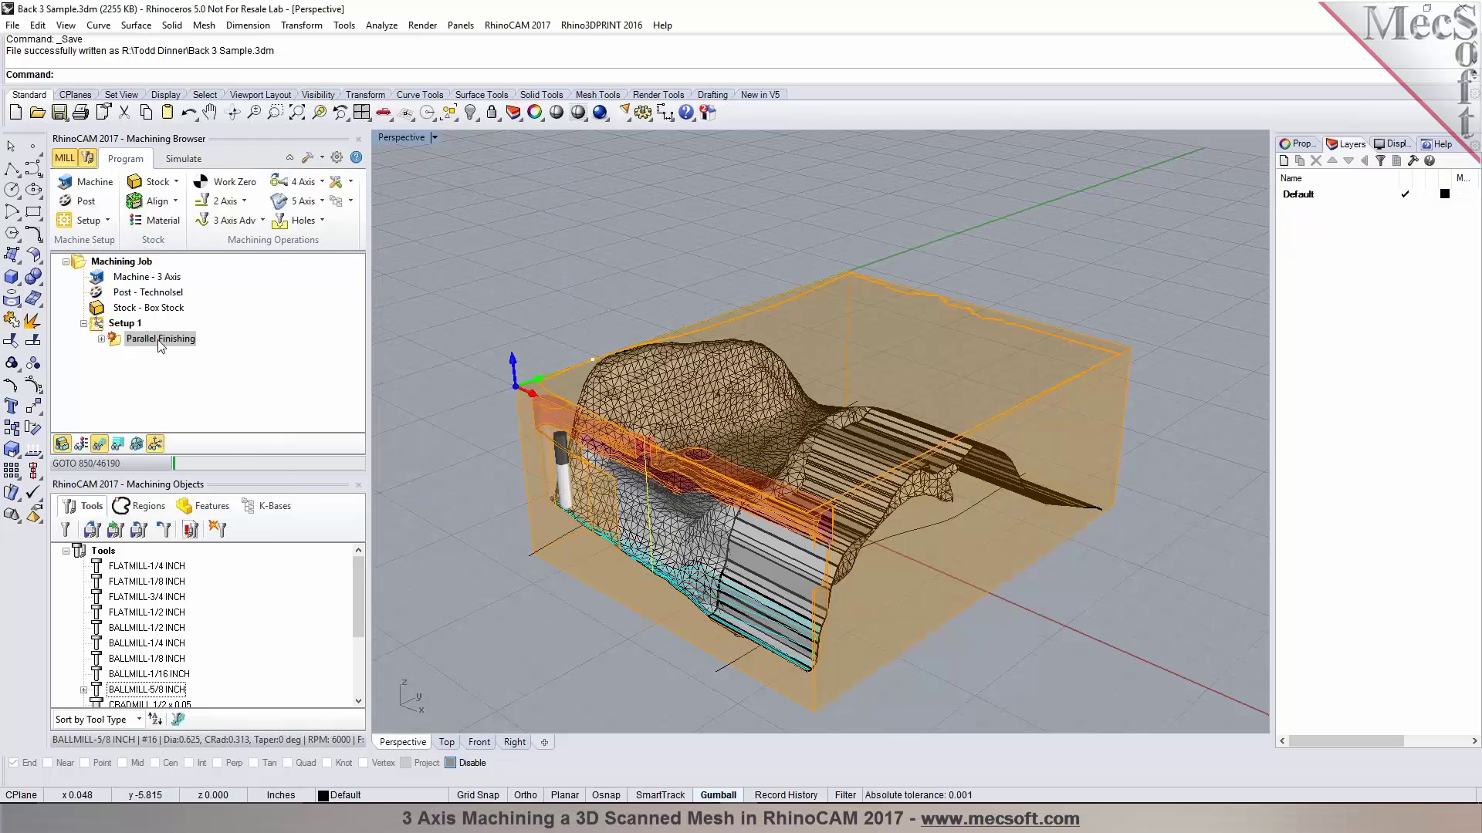
Simulate Parallel Finishing again with the lengthened tool, raise the simulation speed, and run it to the end.
{"action": "left_click", "coordinate": [183, 158]}
{"action": "left_click", "coordinate": [185, 200]}
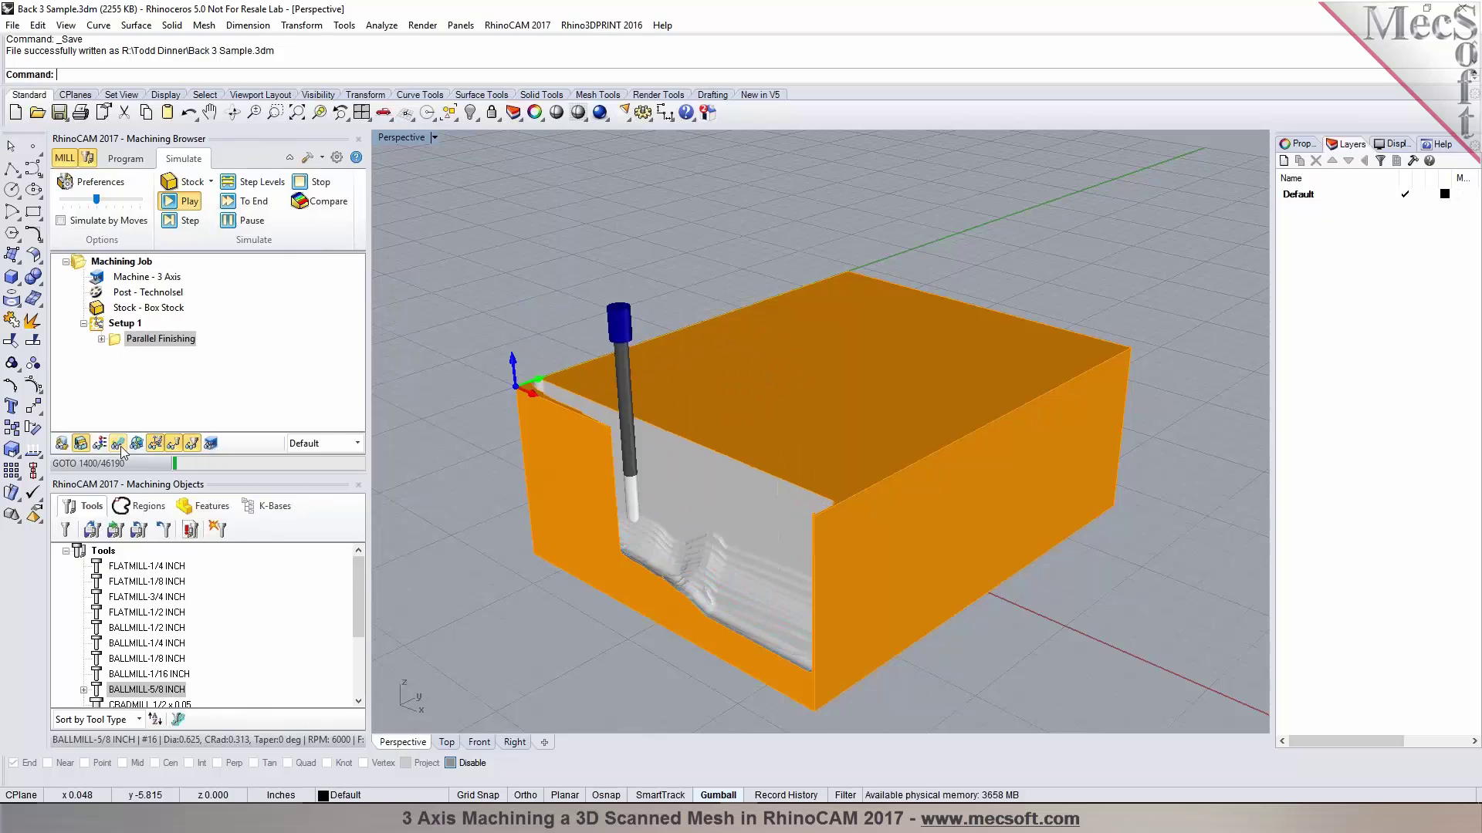
{"action": "right_click_drag", "start_coordinate": [548, 462], "coordinate": [614, 463]}
{"action": "left_click_drag", "start_coordinate": [96, 200], "coordinate": [140, 202]}
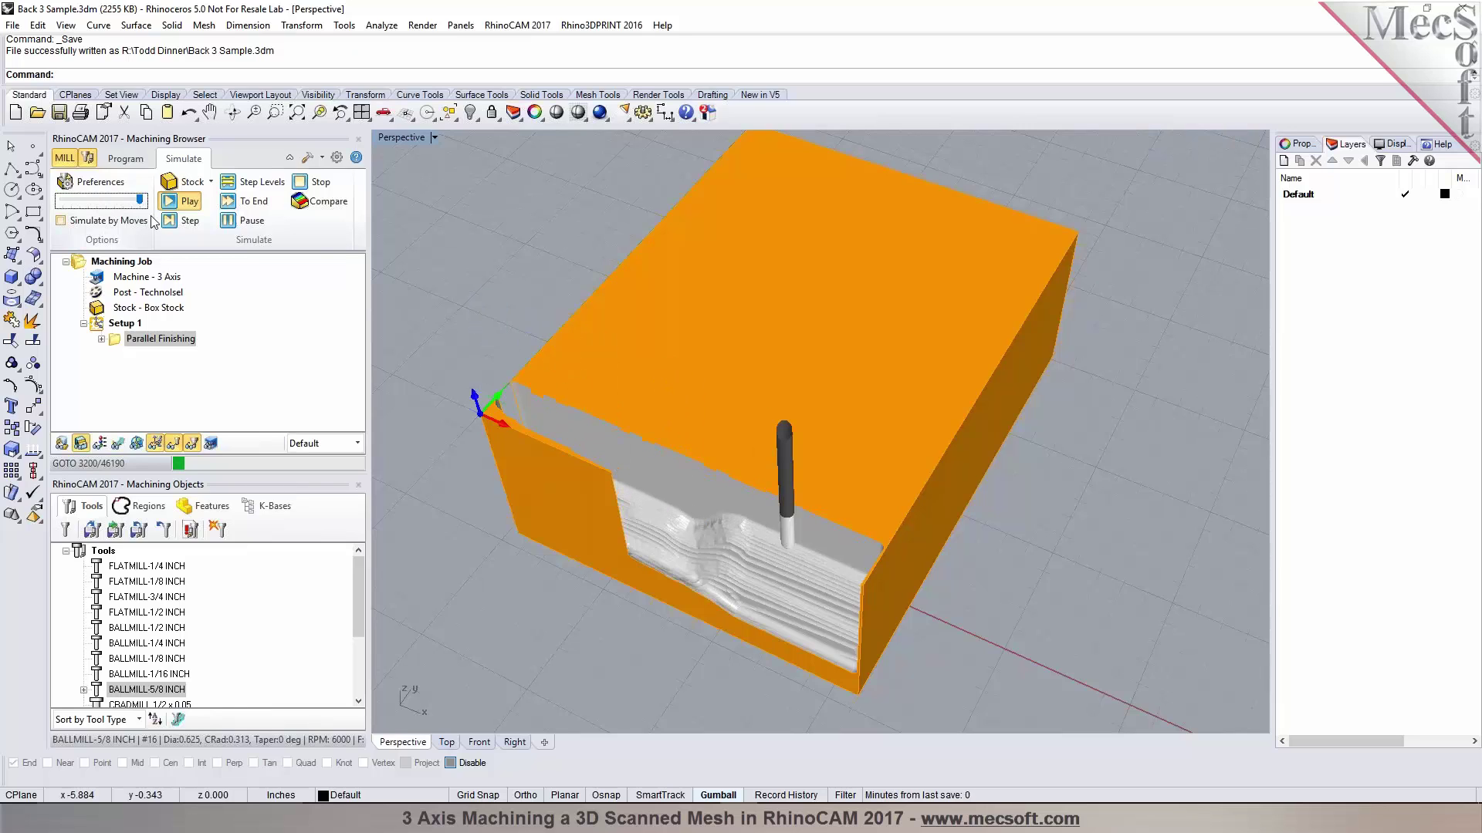
{"action": "left_click", "coordinate": [236, 204]}
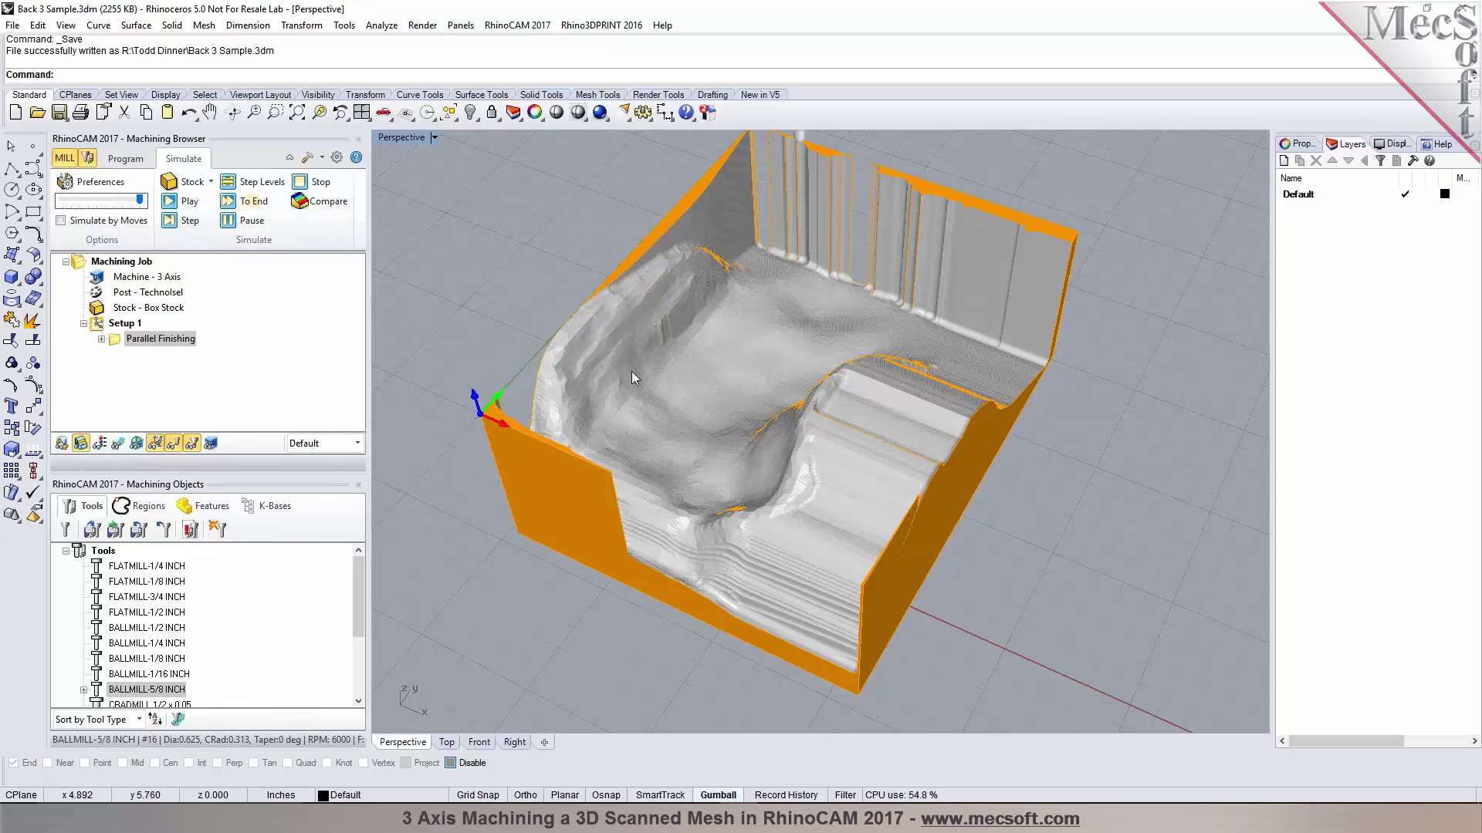
Review the simulation preferences, accept them, and examine the machined surface up close.
{"action": "left_click", "coordinate": [81, 182]}
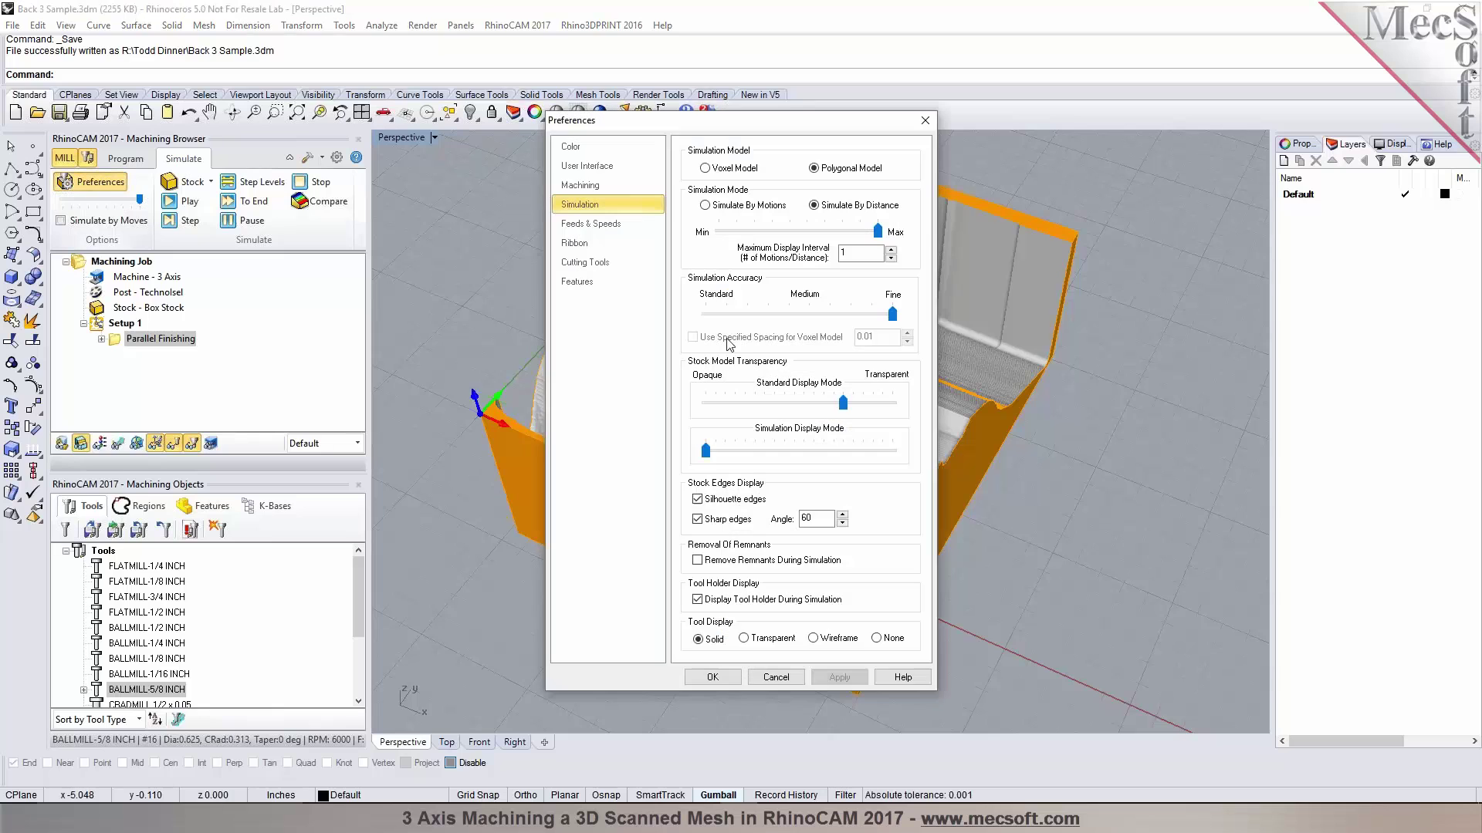
{"action": "left_click", "coordinate": [712, 676]}
{"action": "right_click_drag", "start_coordinate": [677, 506], "coordinate": [802, 440]}
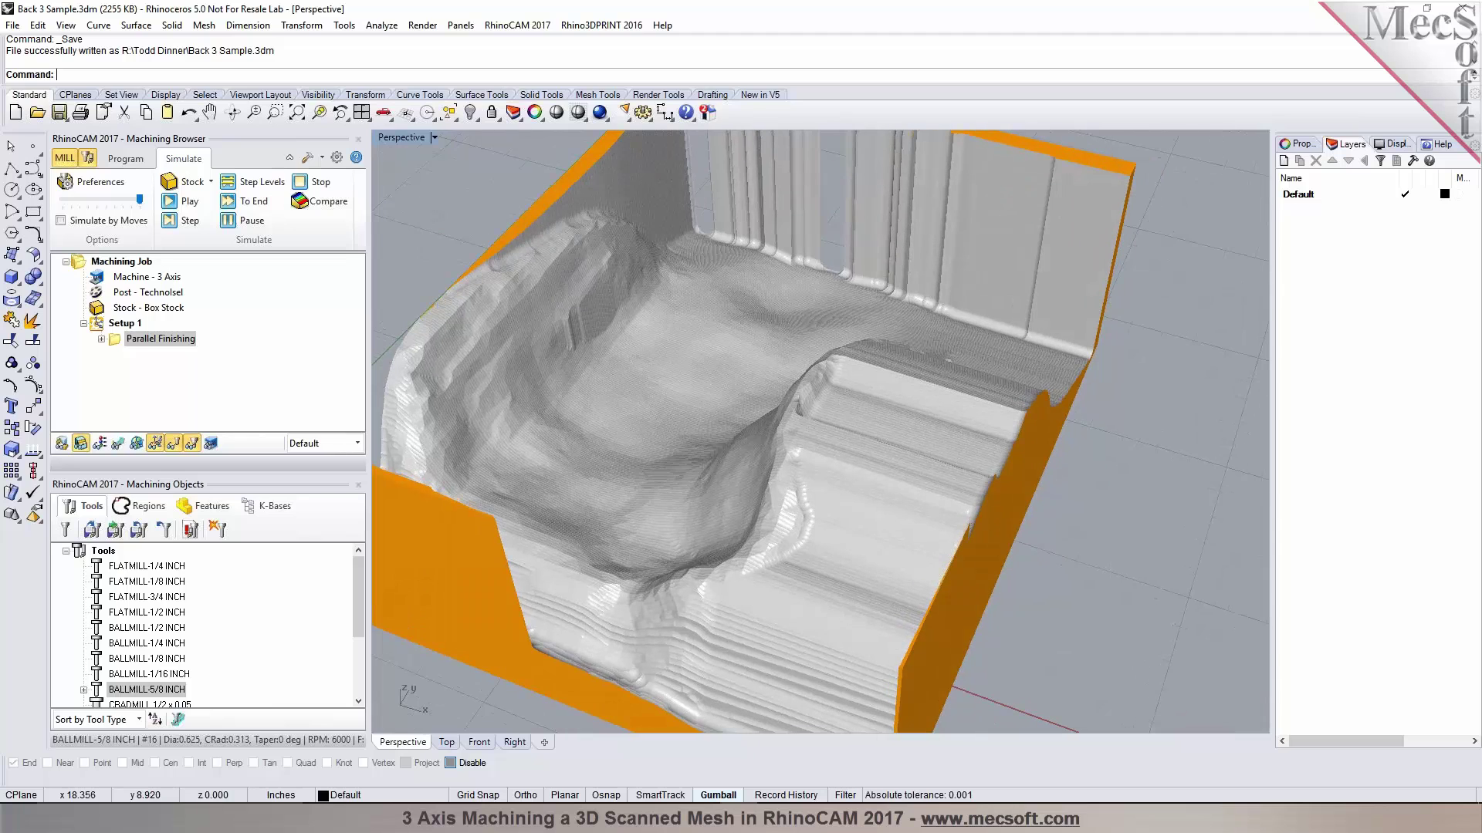
Compare the simulated cut stock with the original mesh from several angles and from the Top view.
{"action": "left_click", "coordinate": [127, 160]}
{"action": "left_click", "coordinate": [178, 160]}
{"action": "scroll", "coordinate": [747, 534], "scroll_direction": "down", "scroll_amount": 3}
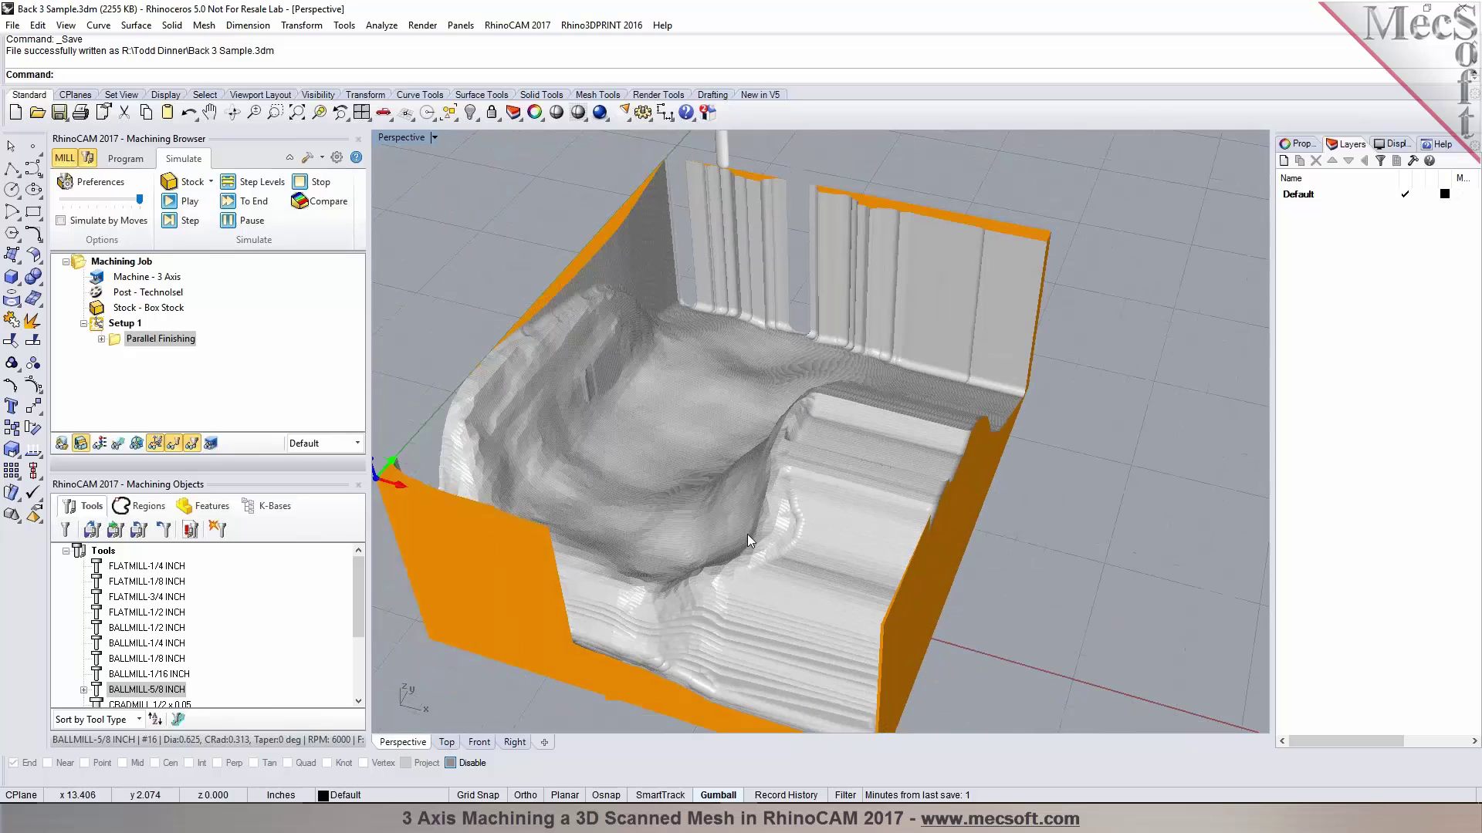
{"action": "left_click", "coordinate": [125, 160]}
{"action": "left_click", "coordinate": [183, 159]}
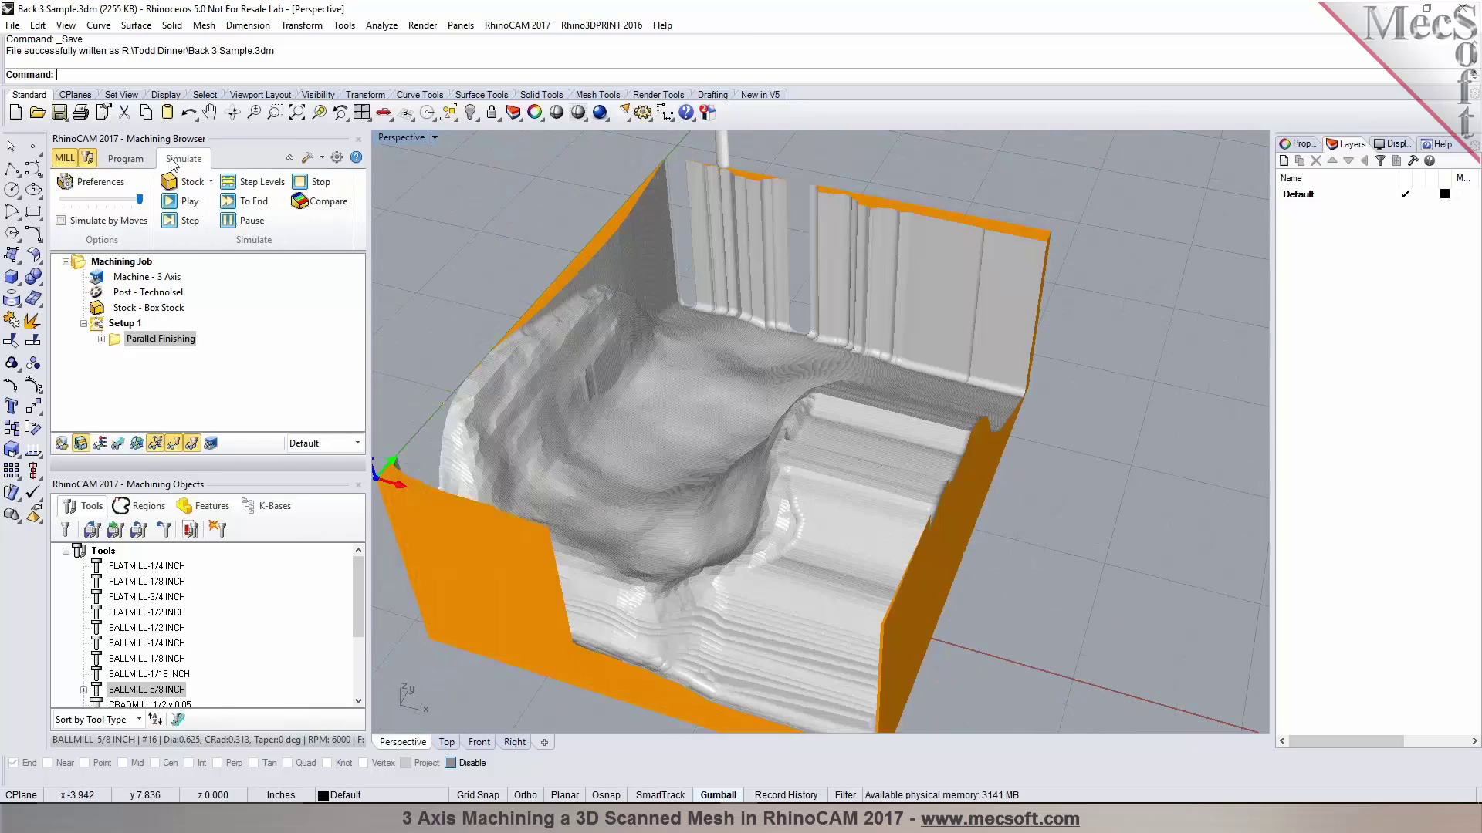
{"action": "right_click_drag", "start_coordinate": [710, 623], "coordinate": [639, 609]}
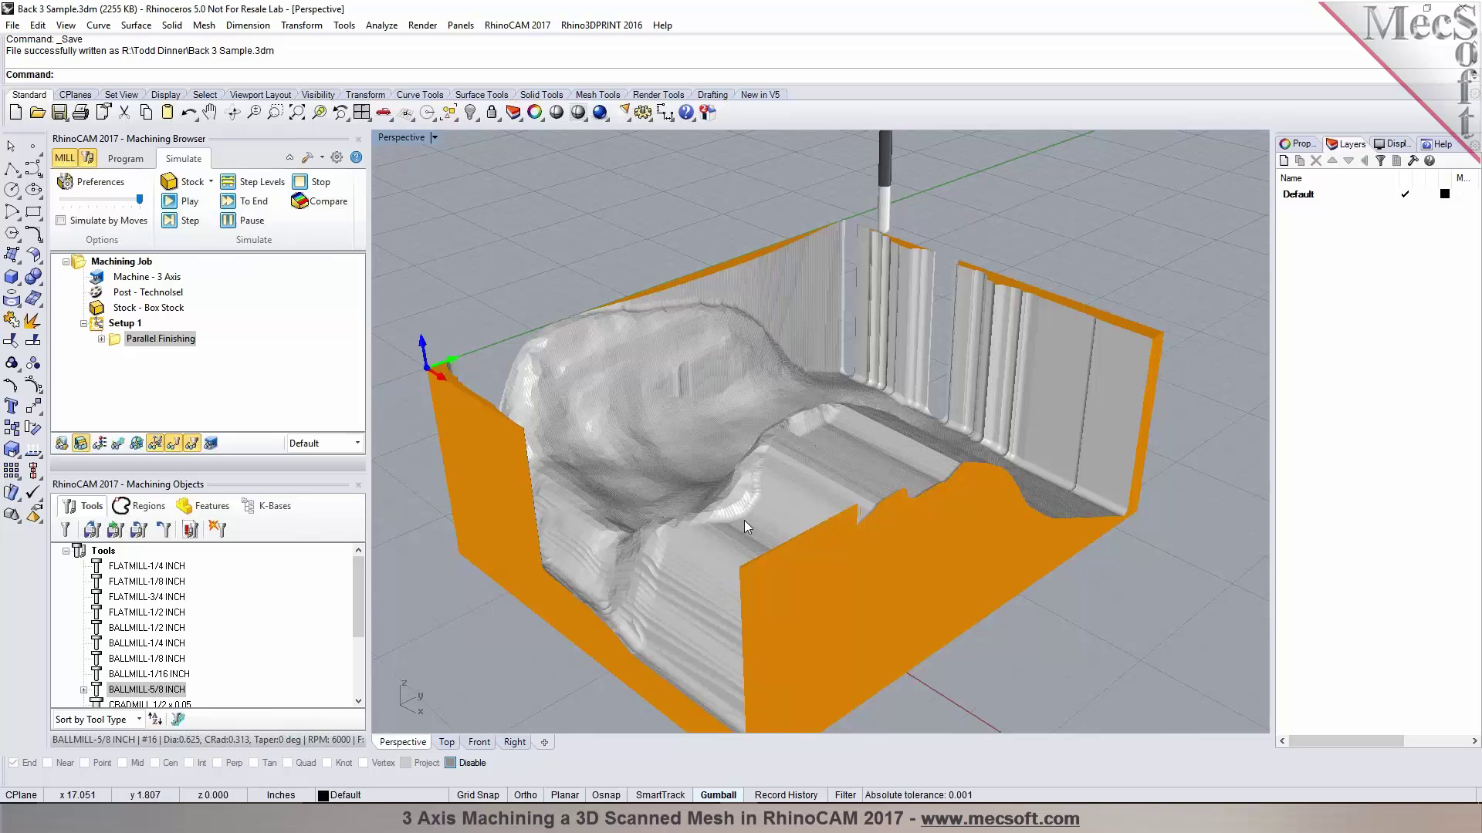
{"action": "left_click", "coordinate": [125, 159]}
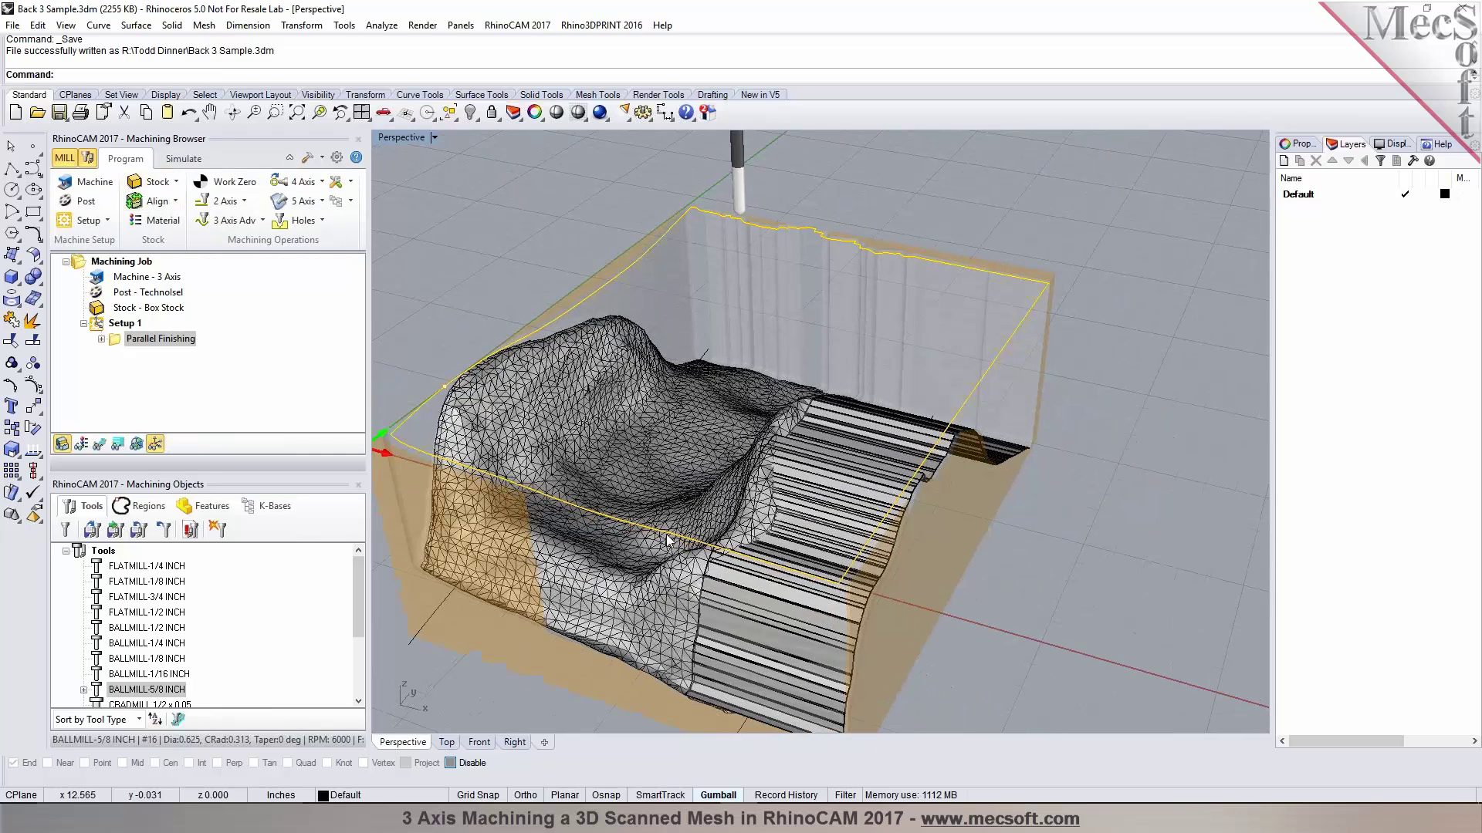
{"action": "left_click", "coordinate": [447, 742]}
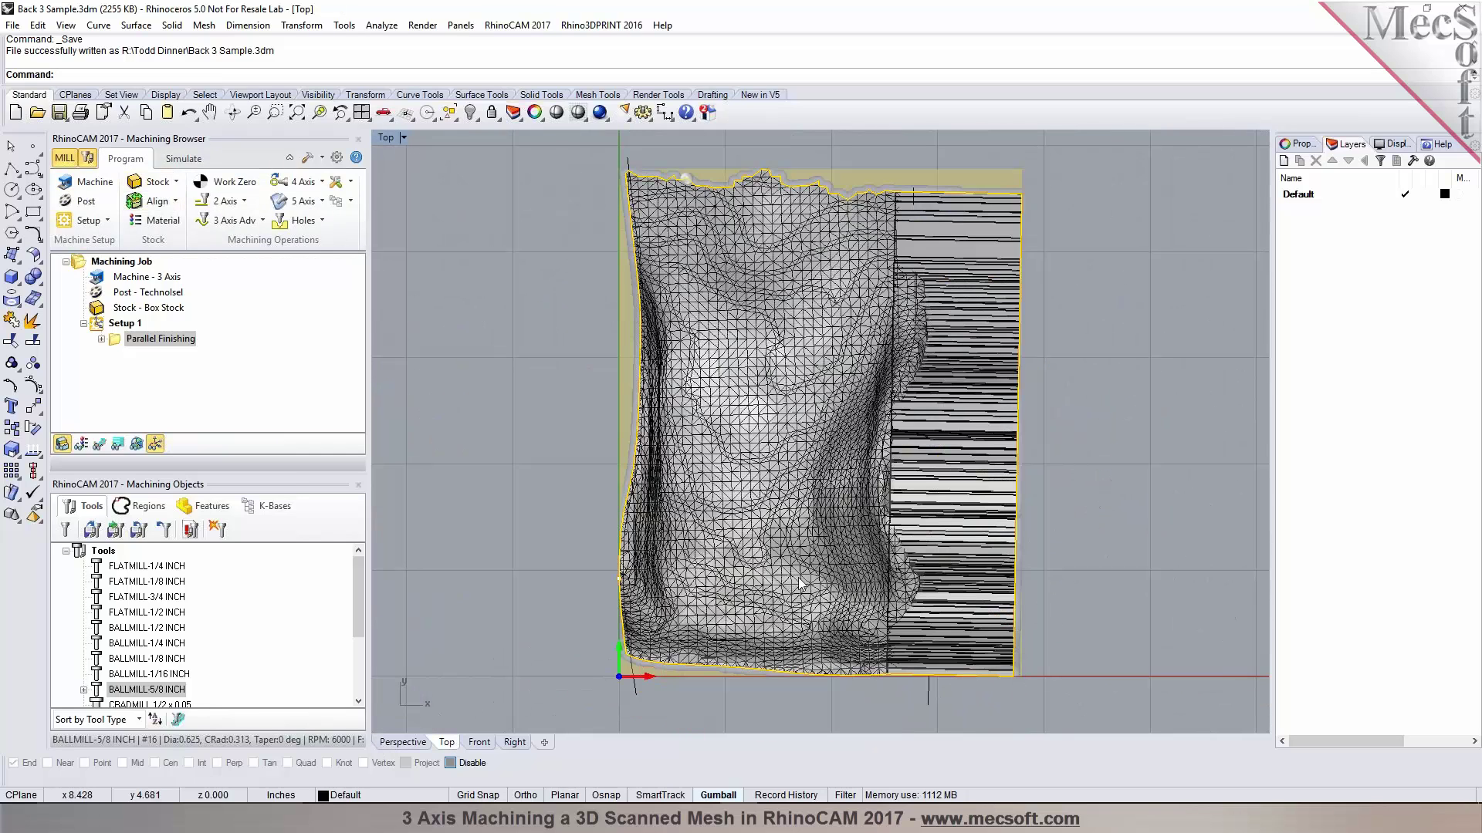
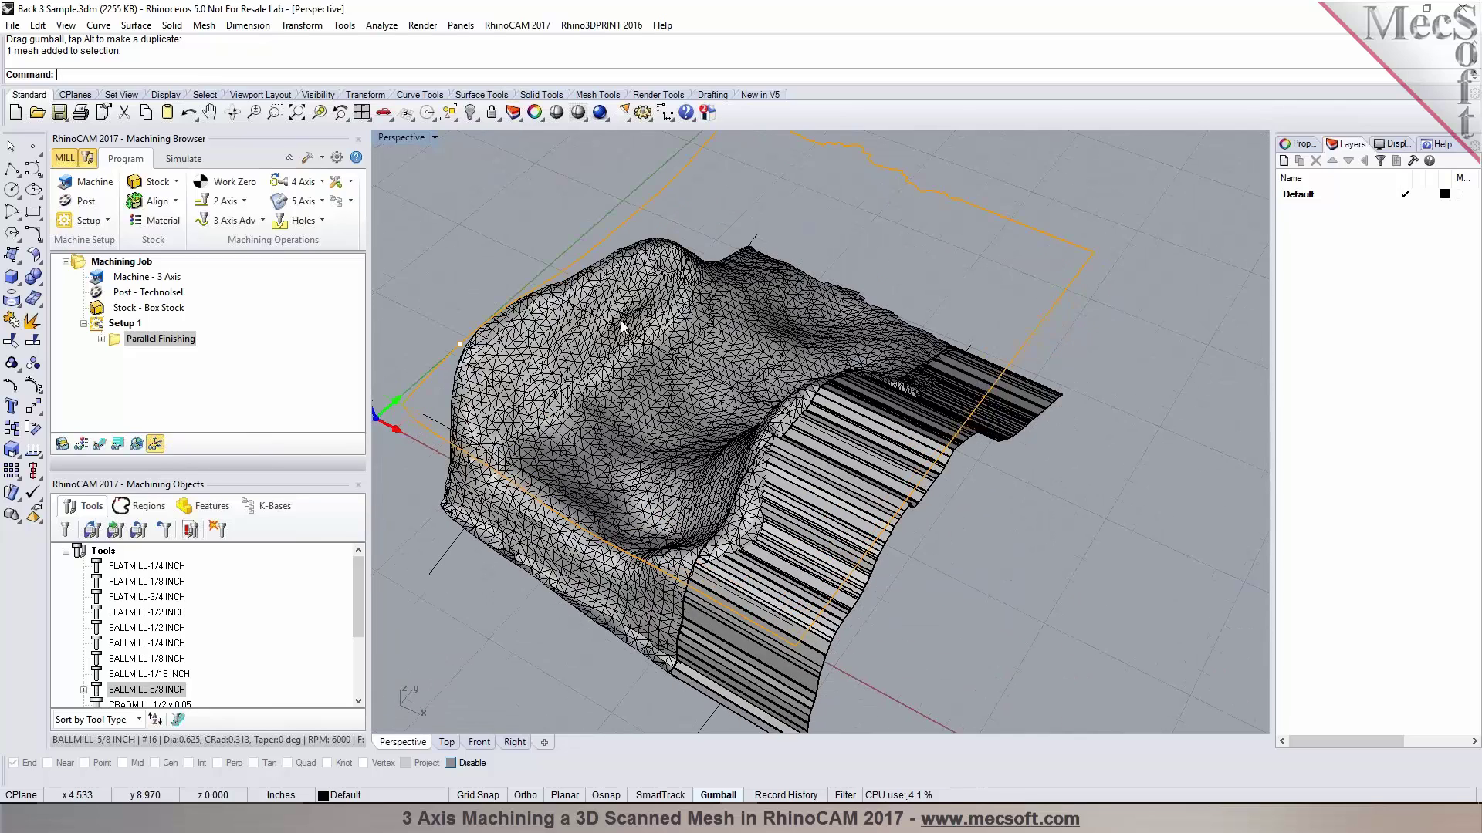
Undo the last drag of the mesh and select the curve along the mesh's front edge.
{"action": "key", "text": "ctrl+z"}
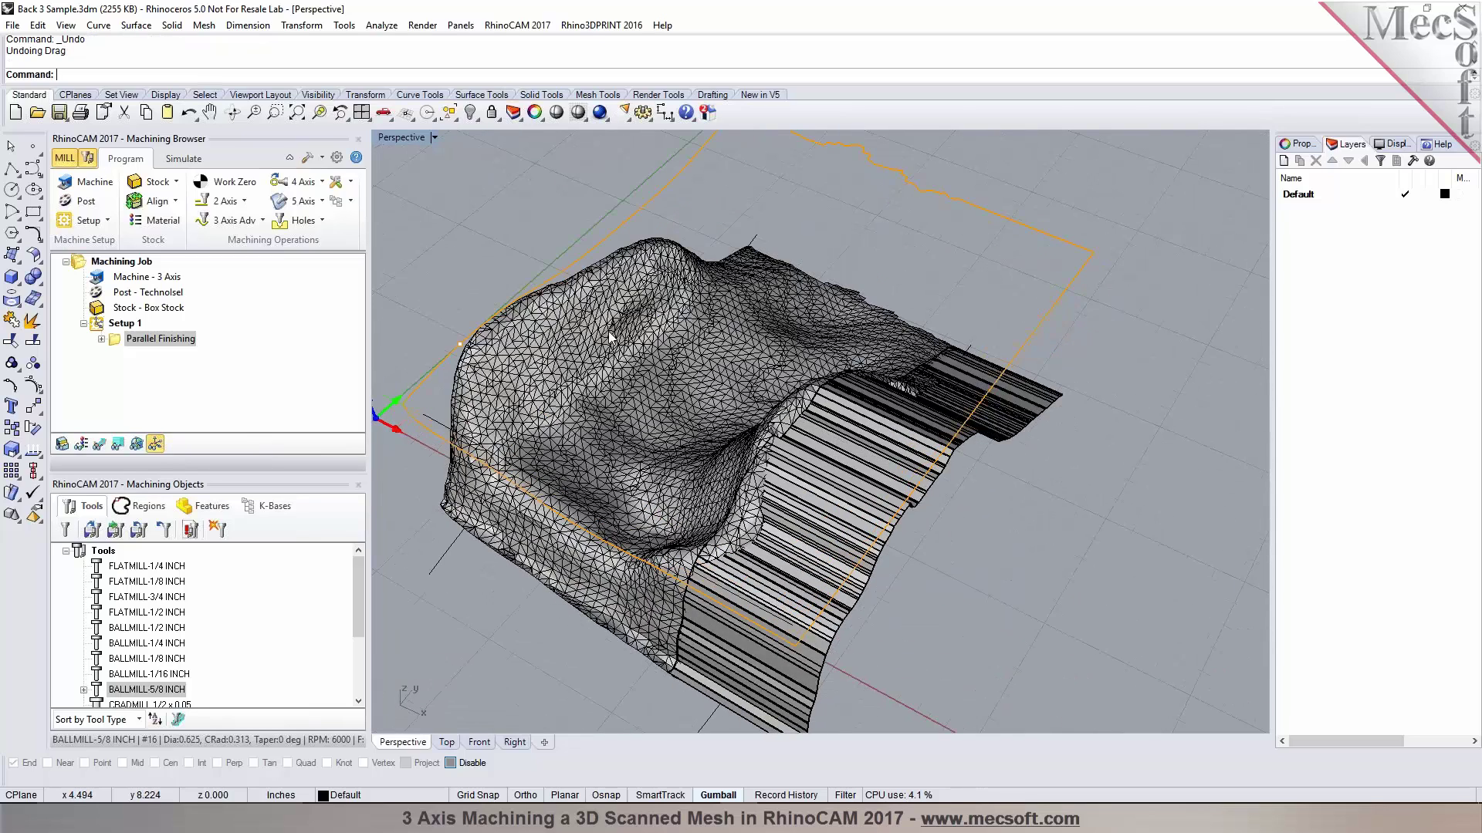
{"action": "left_click", "coordinate": [444, 426]}
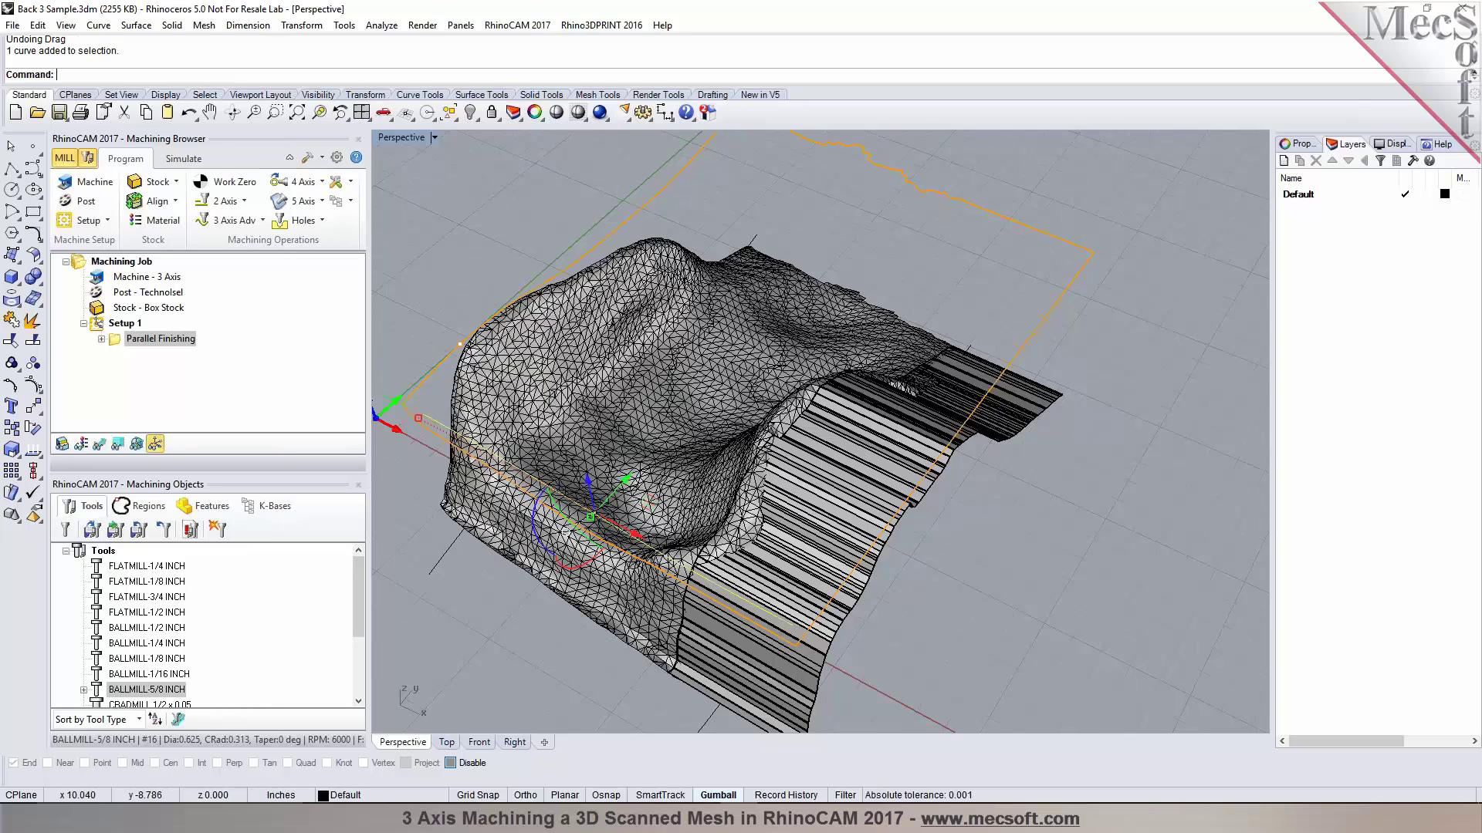
Duplicate the front edge curve farther up across the mesh in the Top view, and check all curves with SelCrv.
{"action": "key", "text": "ctrl+Tab"}
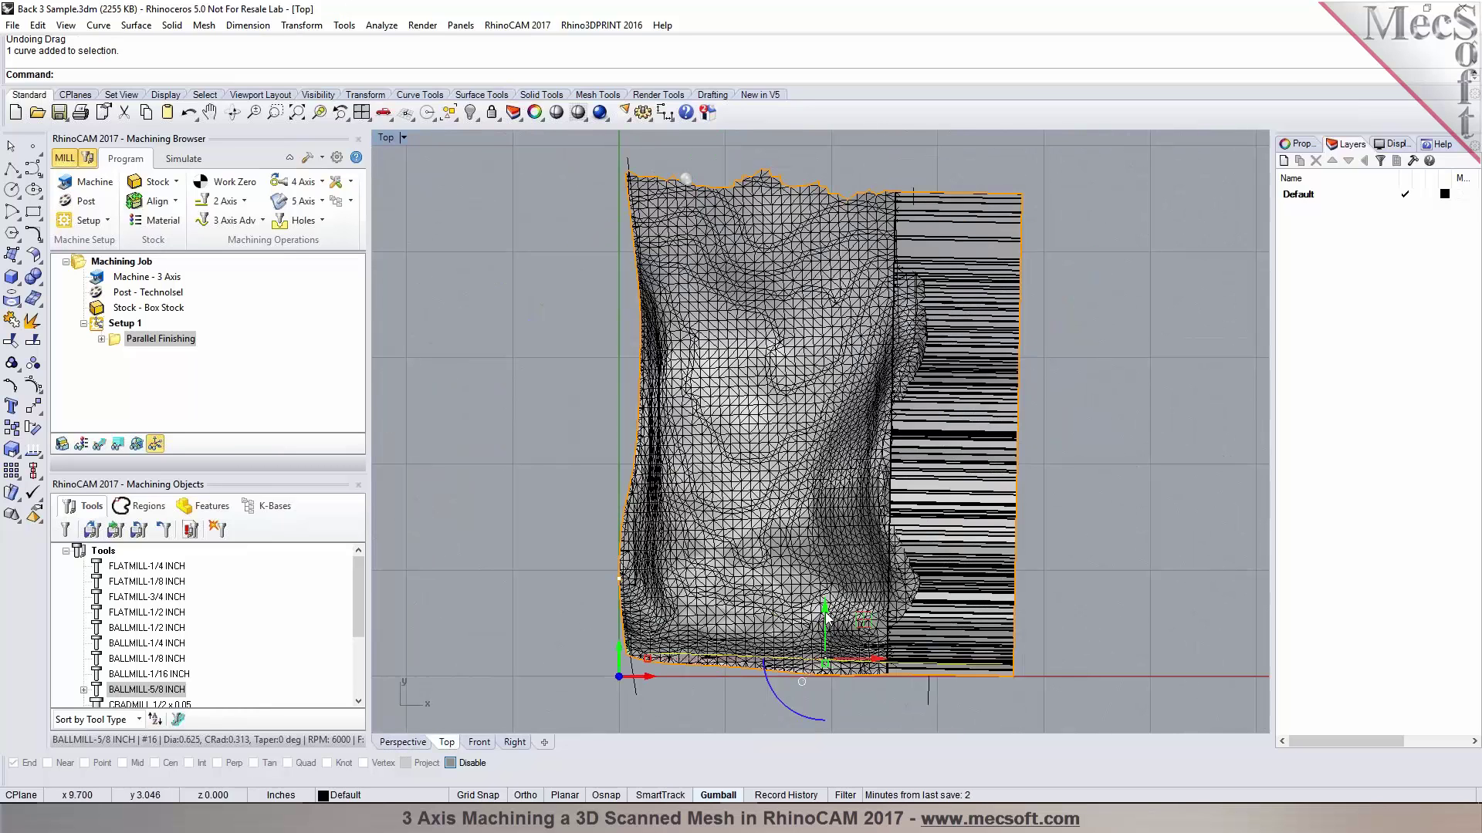
{"action": "left_click_drag", "start_coordinate": [826, 613], "coordinate": [839, 442]}
{"action": "left_click", "coordinate": [488, 518]}
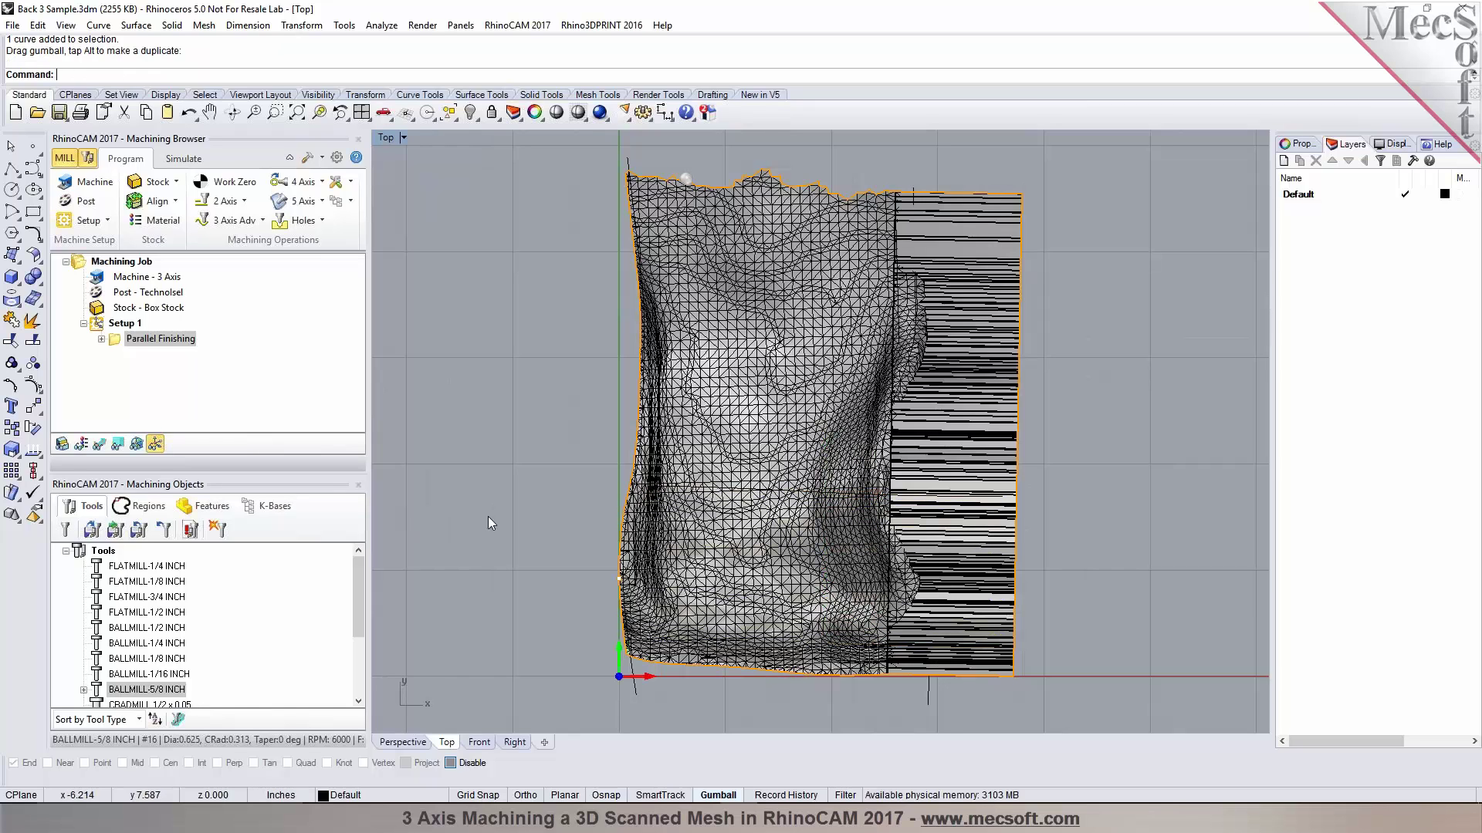
{"action": "type", "text": "SelCrv"}
{"action": "key", "text": "Return"}
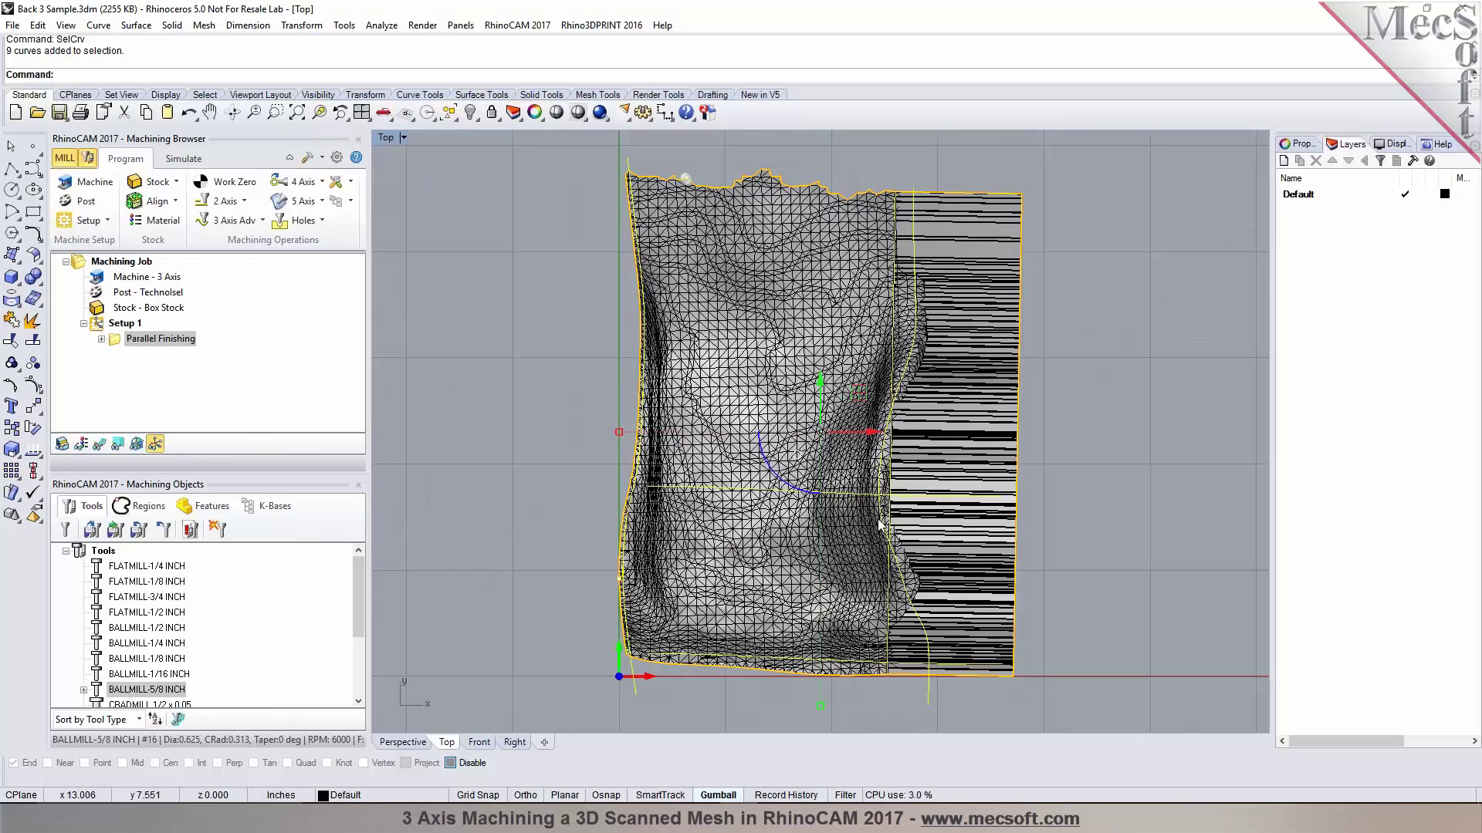
{"action": "left_click", "coordinate": [484, 498]}
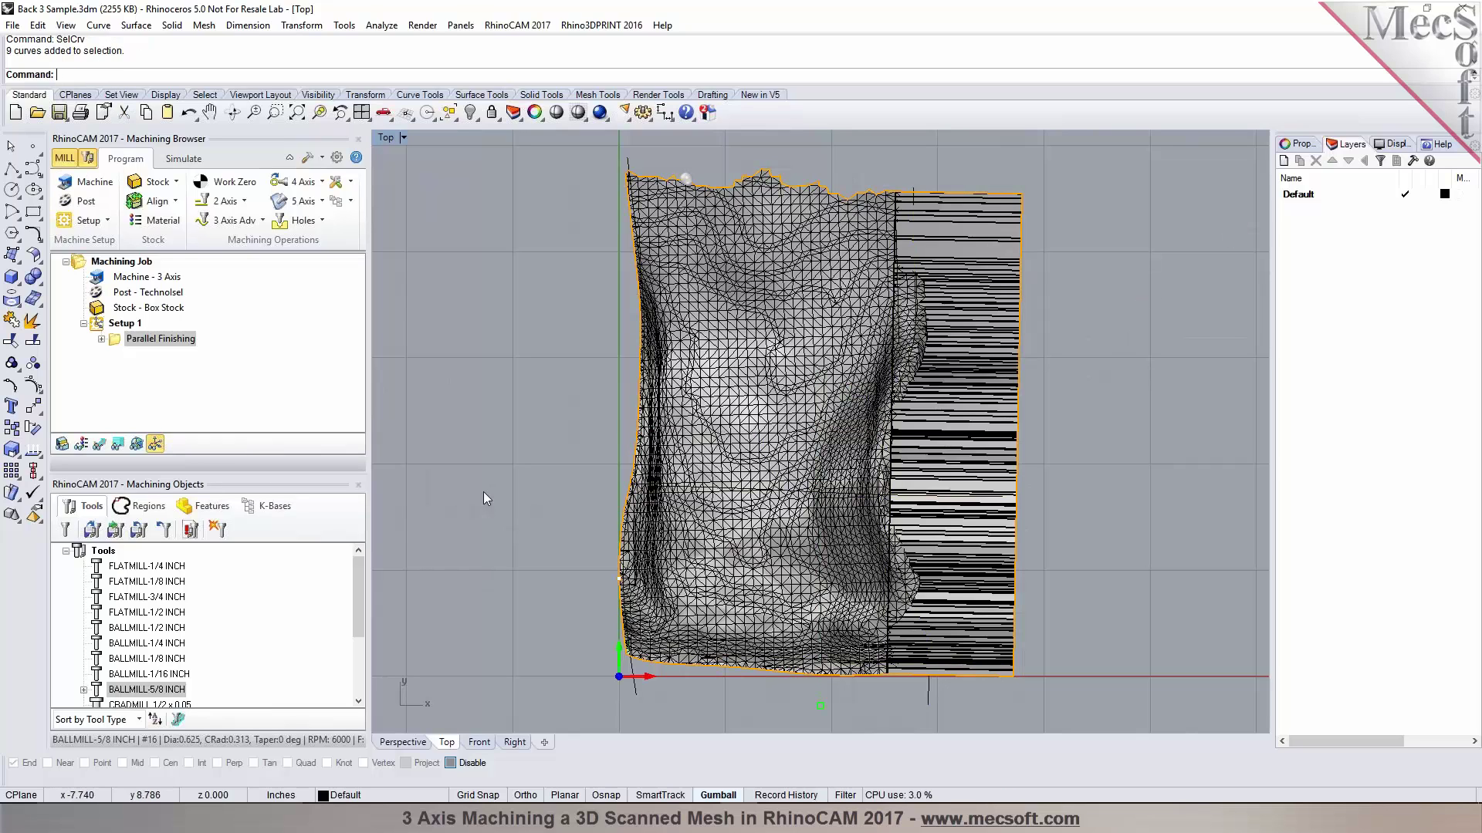
Create a Between 2 Curves Finishing operation using the front edge curve and its duplicate as the part regions.
{"action": "left_click", "coordinate": [246, 223]}
{"action": "left_click", "coordinate": [383, 388]}
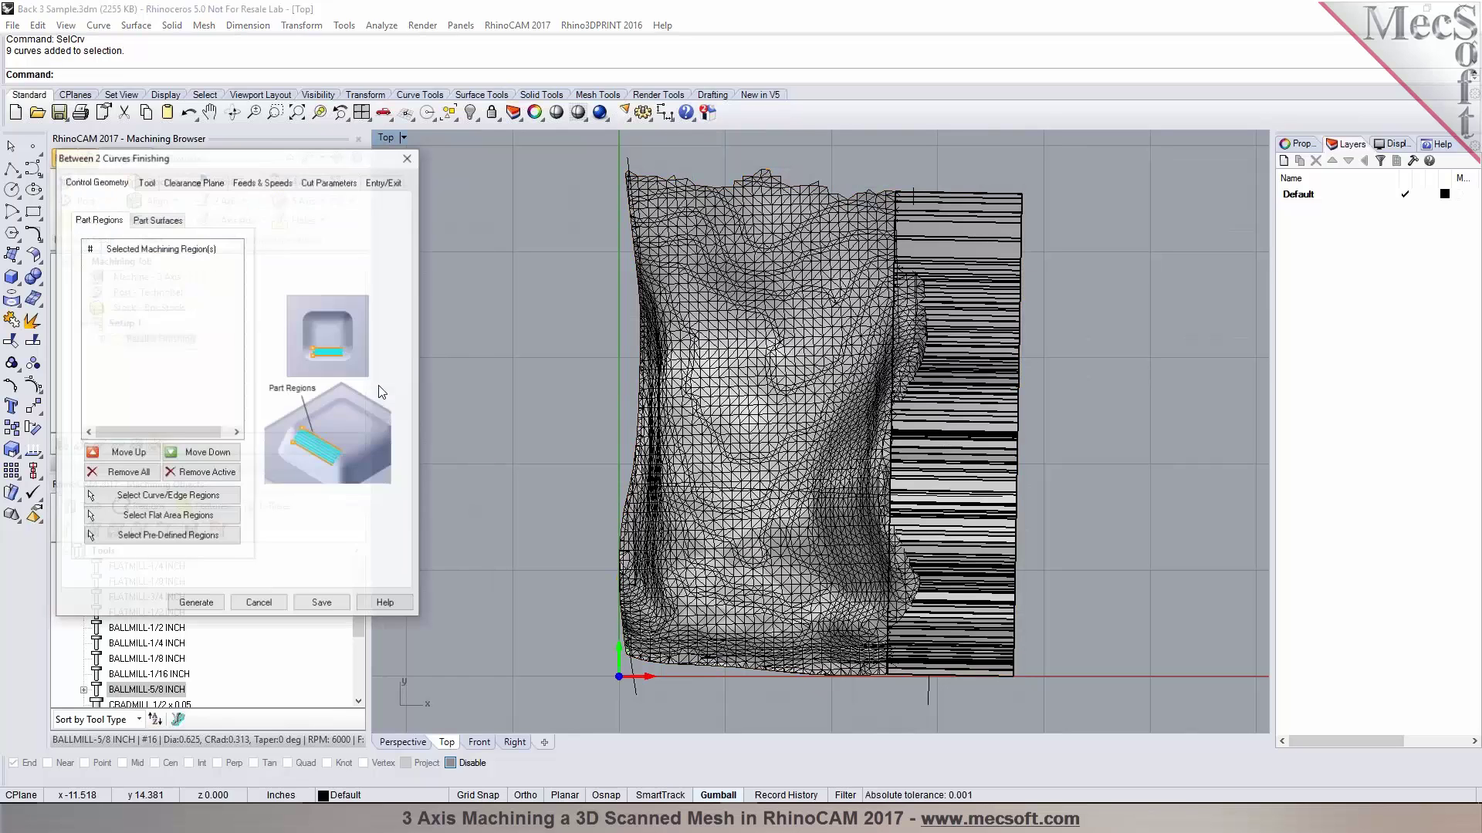
{"action": "left_click", "coordinate": [154, 496]}
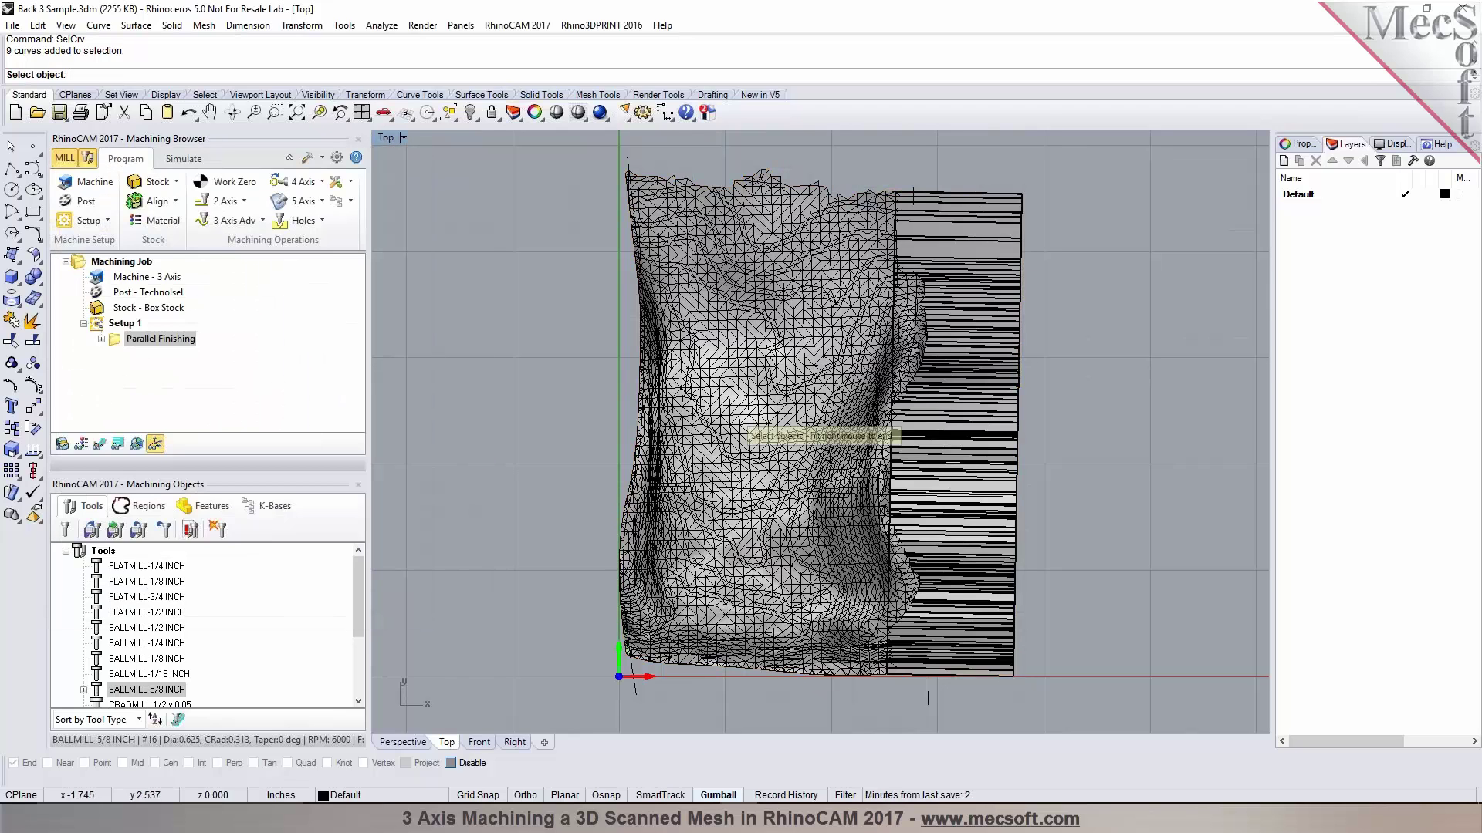
{"action": "left_click", "coordinate": [769, 659]}
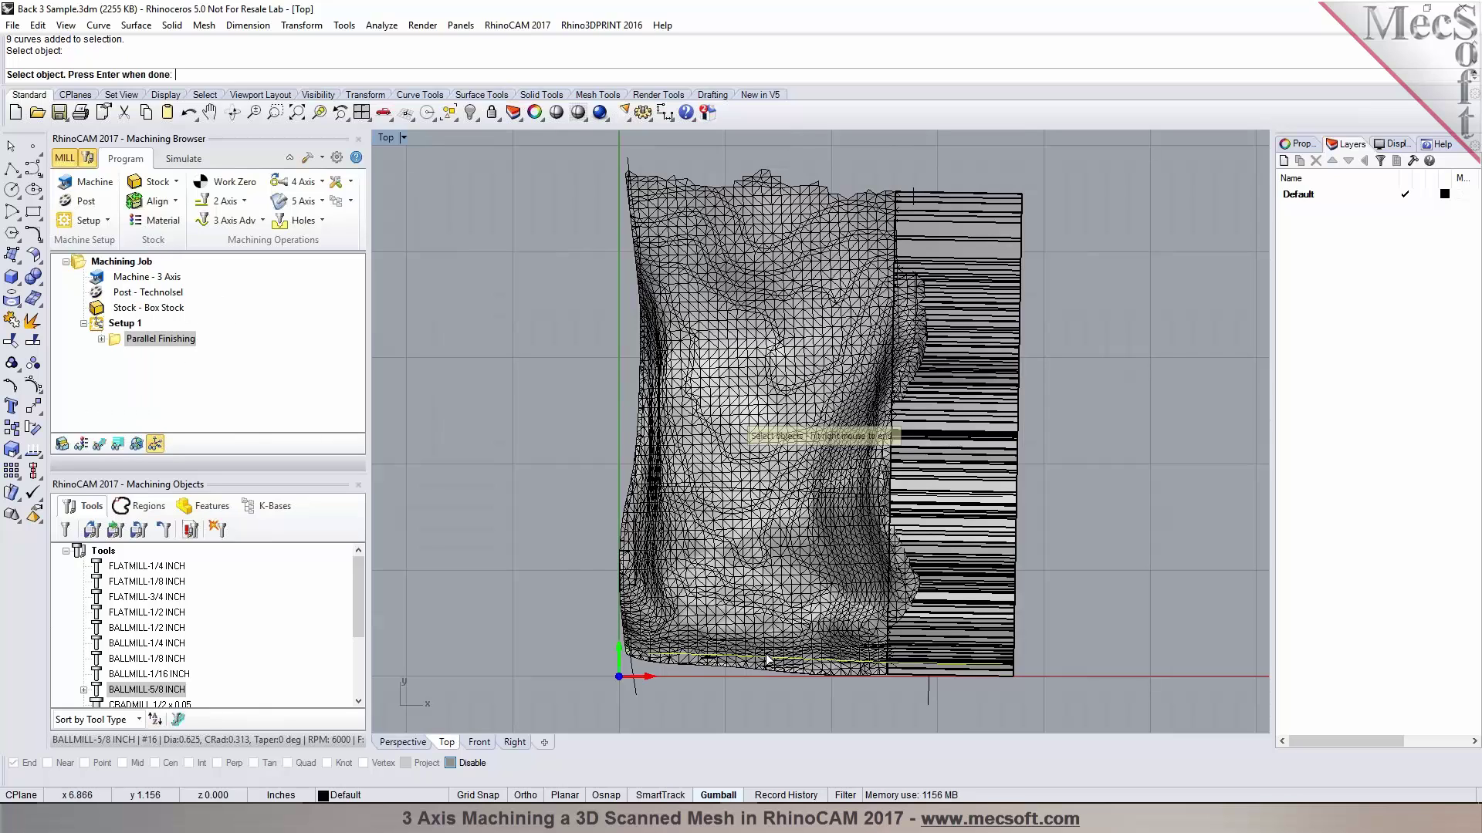
{"action": "left_click", "coordinate": [714, 490]}
{"action": "right_click", "coordinate": [714, 490]}
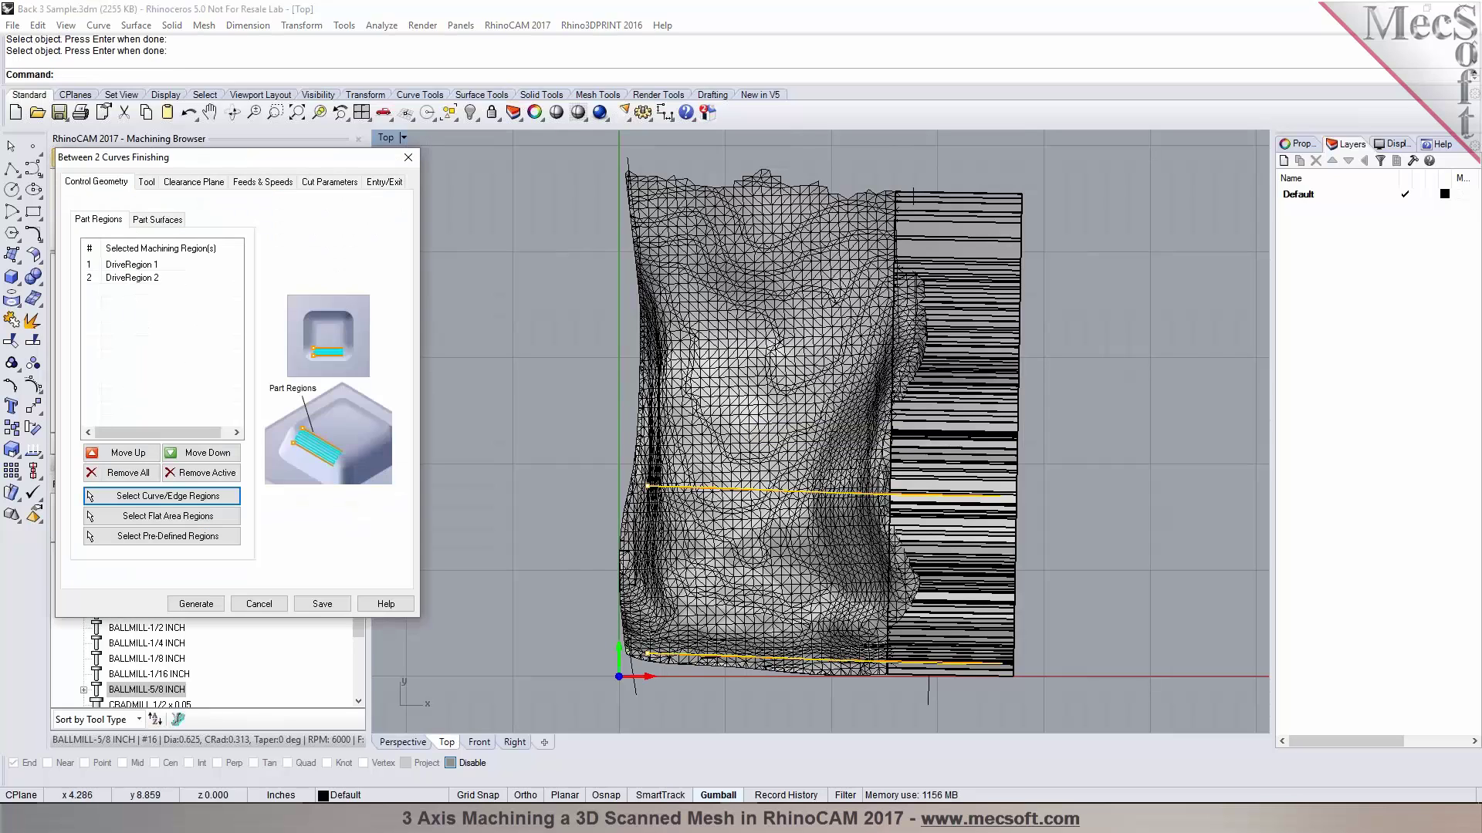
Keep the BALLMILL-5/8 INCH tool, edit the stepover as a percentage of tool diameter, and generate the Between 2 Curves toolpath.
{"action": "left_click", "coordinate": [146, 182]}
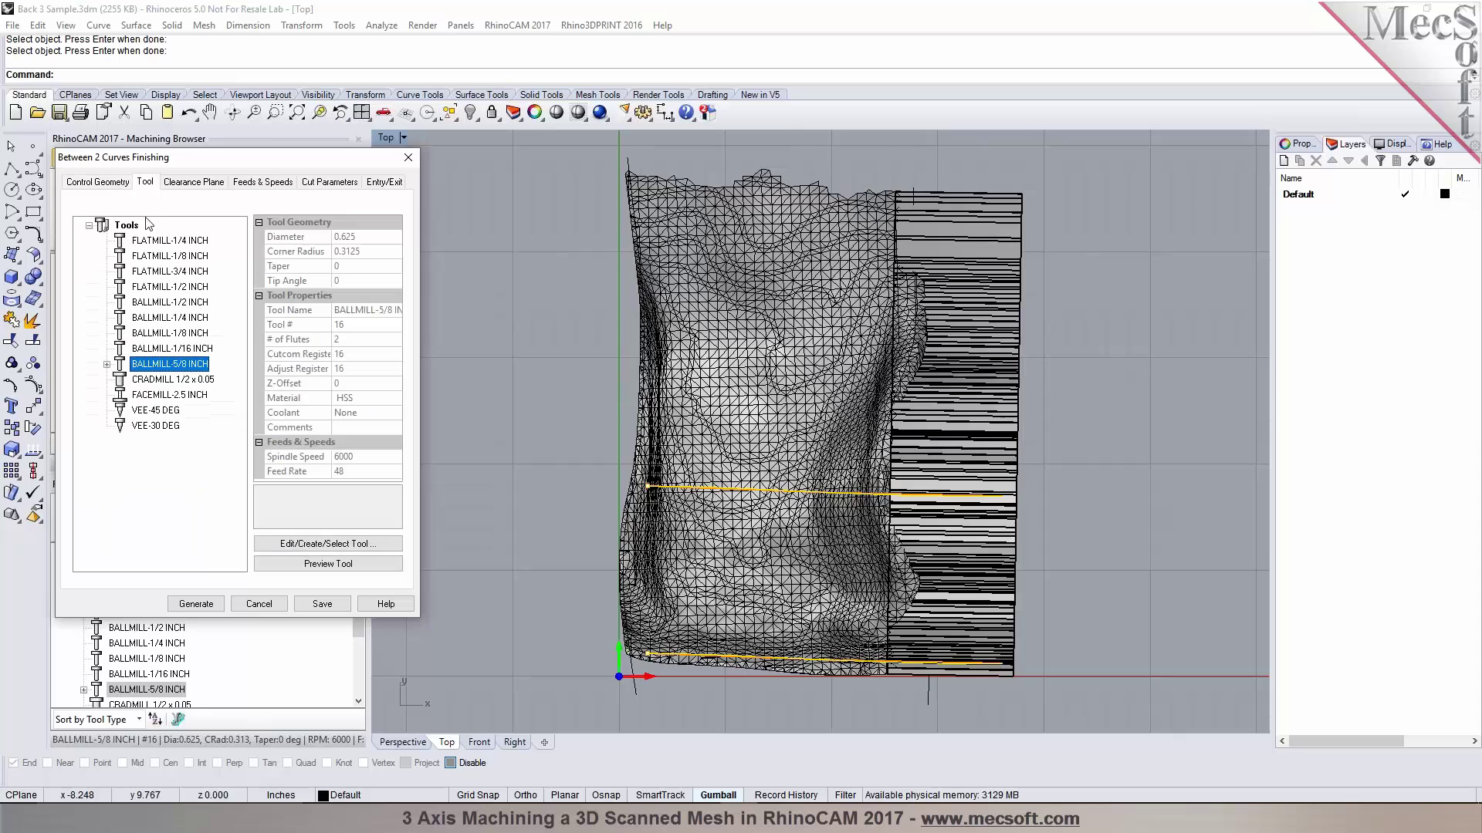
{"action": "left_click", "coordinate": [335, 185]}
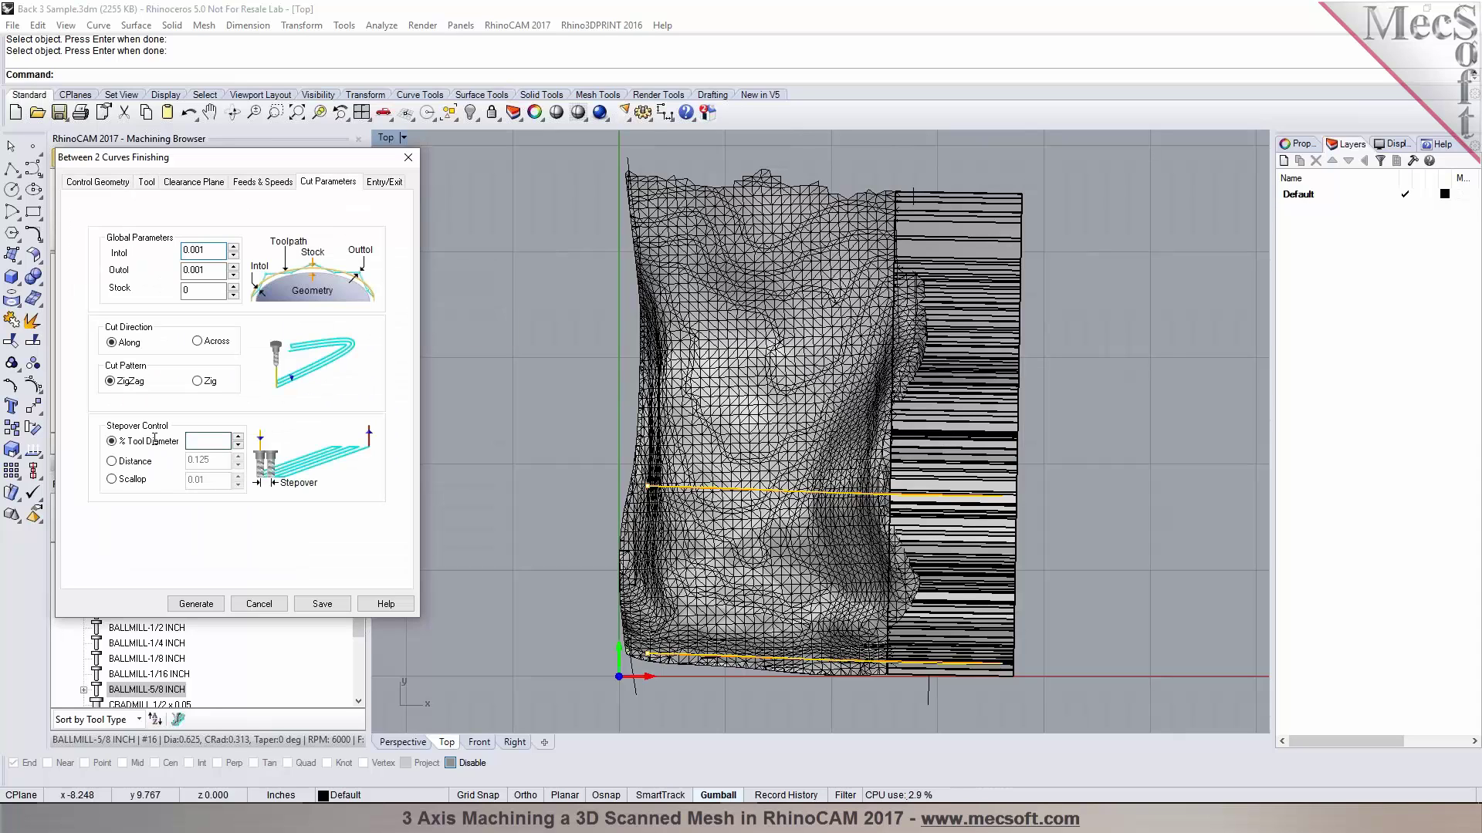
{"action": "key", "text": "Return"}
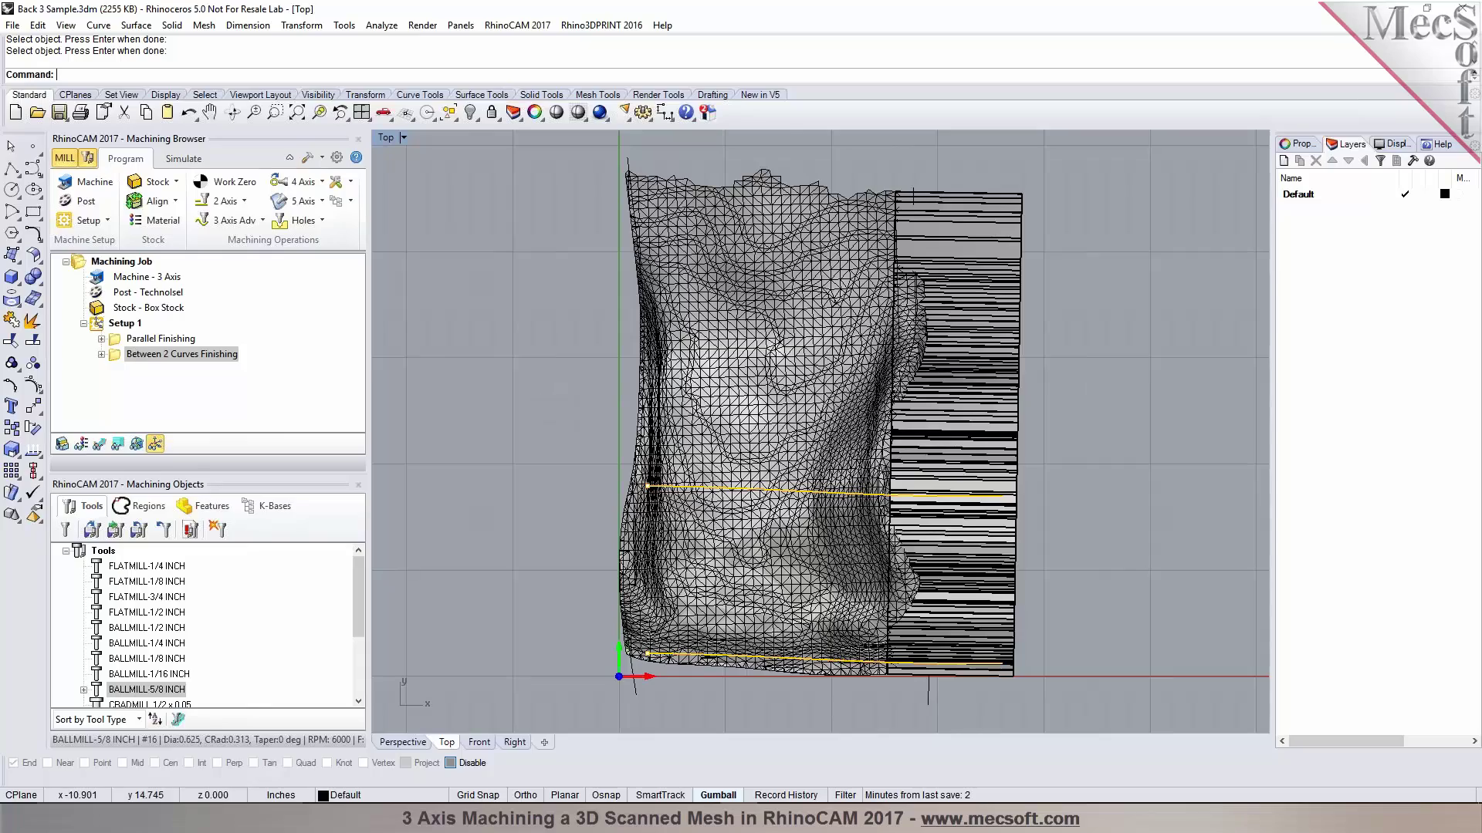
Display the Between 2 Curves Finishing toolpath and examine it in the Top and Perspective views.
{"action": "left_click", "coordinate": [99, 445]}
{"action": "right_click_drag", "start_coordinate": [663, 555], "coordinate": [613, 487]}
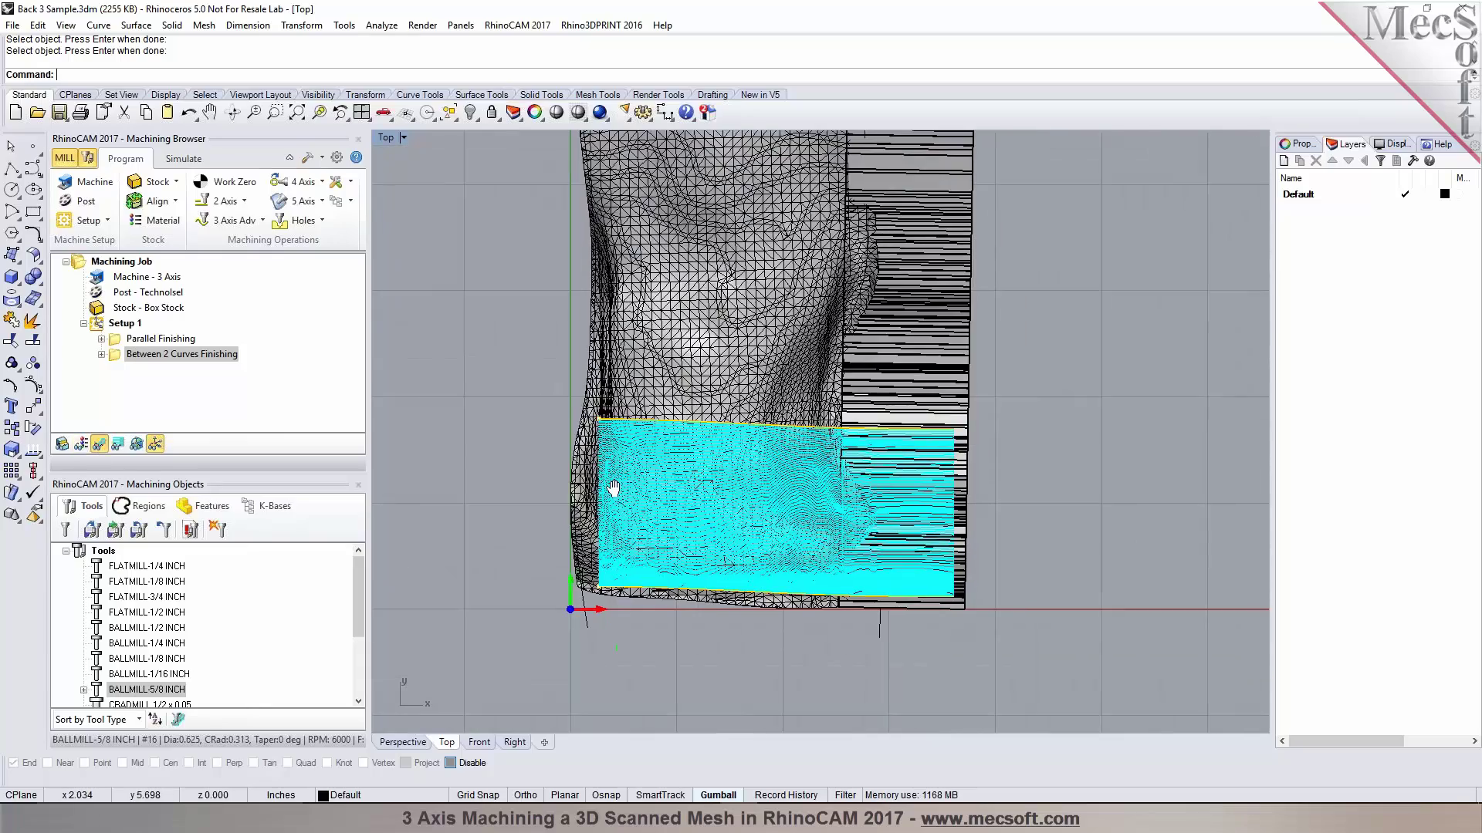
{"action": "left_click", "coordinate": [401, 742]}
{"action": "right_click_drag", "start_coordinate": [603, 565], "coordinate": [660, 549]}
{"action": "scroll", "coordinate": [601, 558], "scroll_direction": "up", "scroll_amount": 5}
{"action": "scroll", "coordinate": [636, 553], "scroll_direction": "down", "scroll_amount": 4}
{"action": "scroll", "coordinate": [660, 549], "scroll_direction": "down", "scroll_amount": 3}
Simulate the Between 2 Curves Finishing operation on the cut stock and pause it partway through.
{"action": "left_click", "coordinate": [184, 158]}
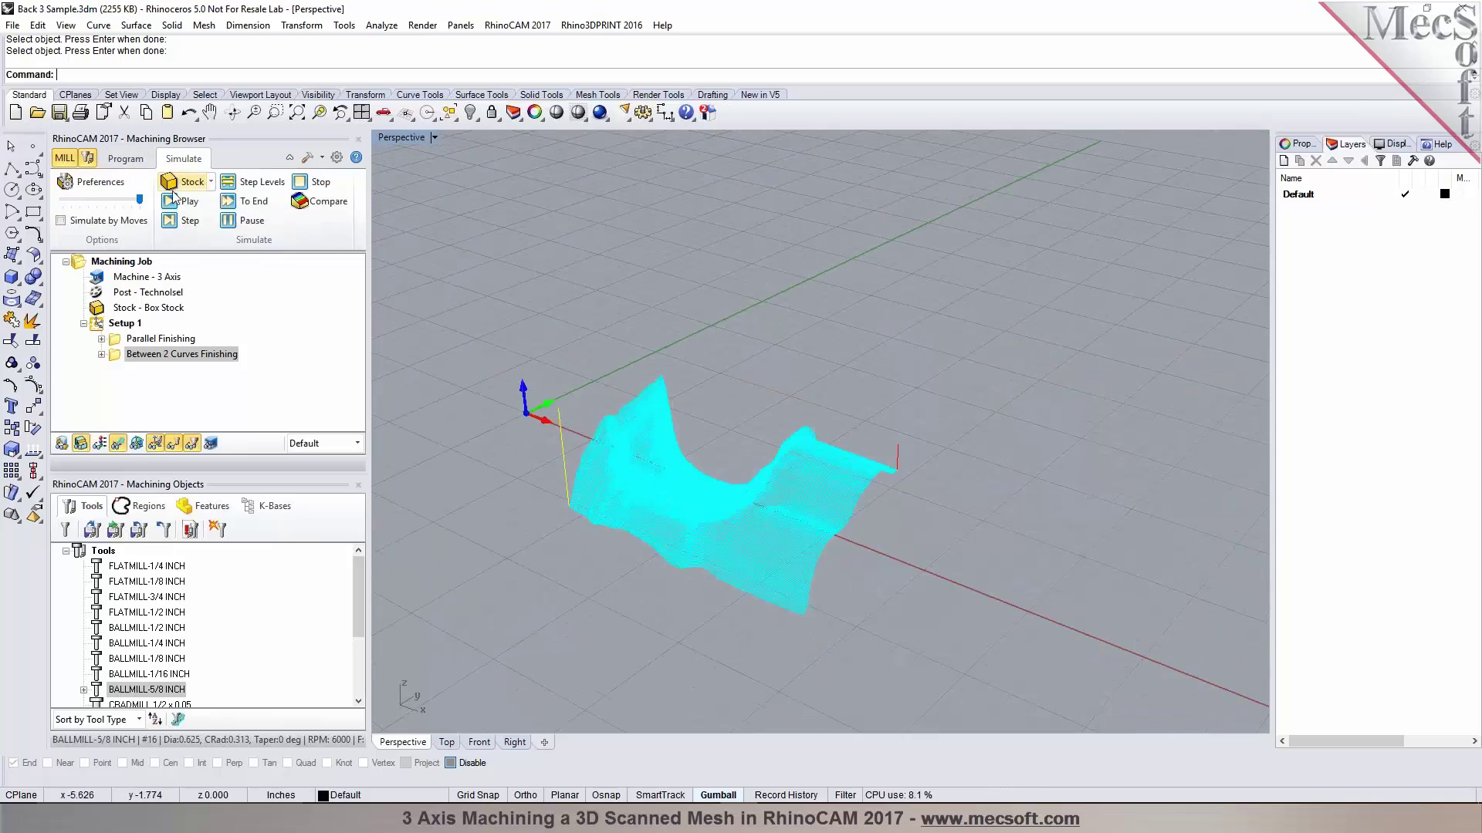
{"action": "left_click", "coordinate": [173, 207]}
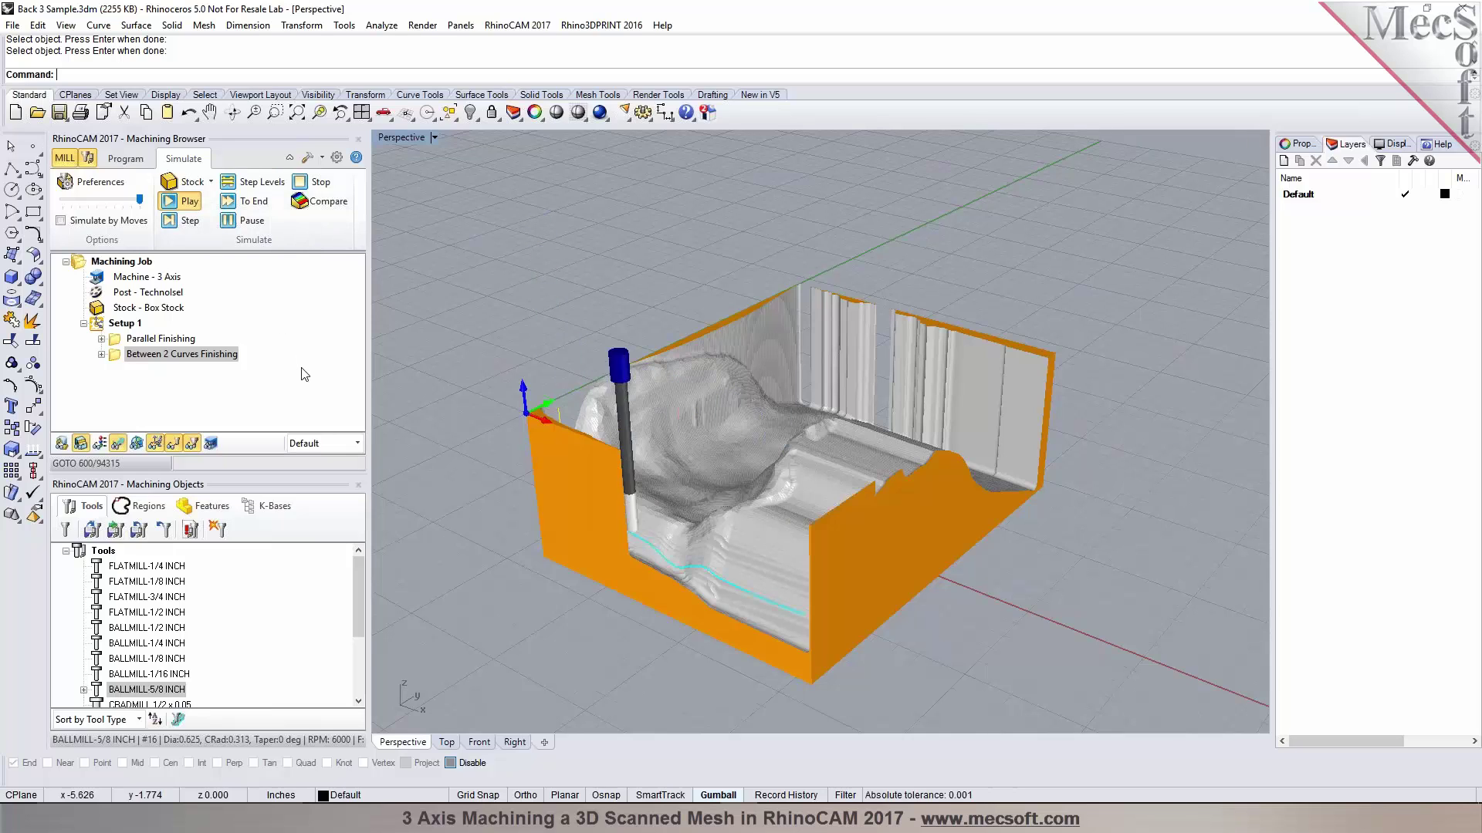
{"action": "scroll", "coordinate": [725, 559], "scroll_direction": "up", "scroll_amount": 5}
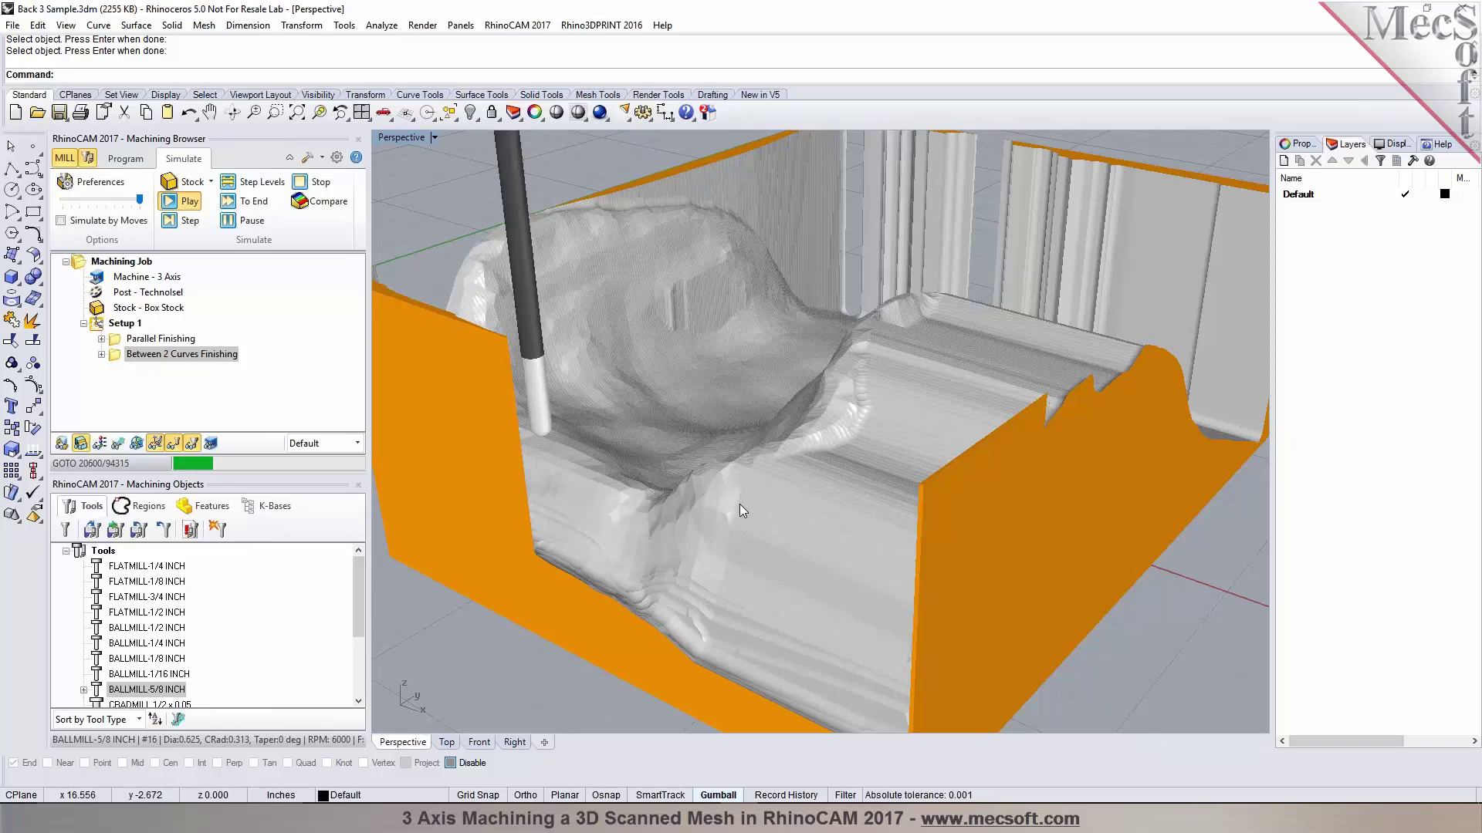
{"action": "left_click", "coordinate": [234, 222]}
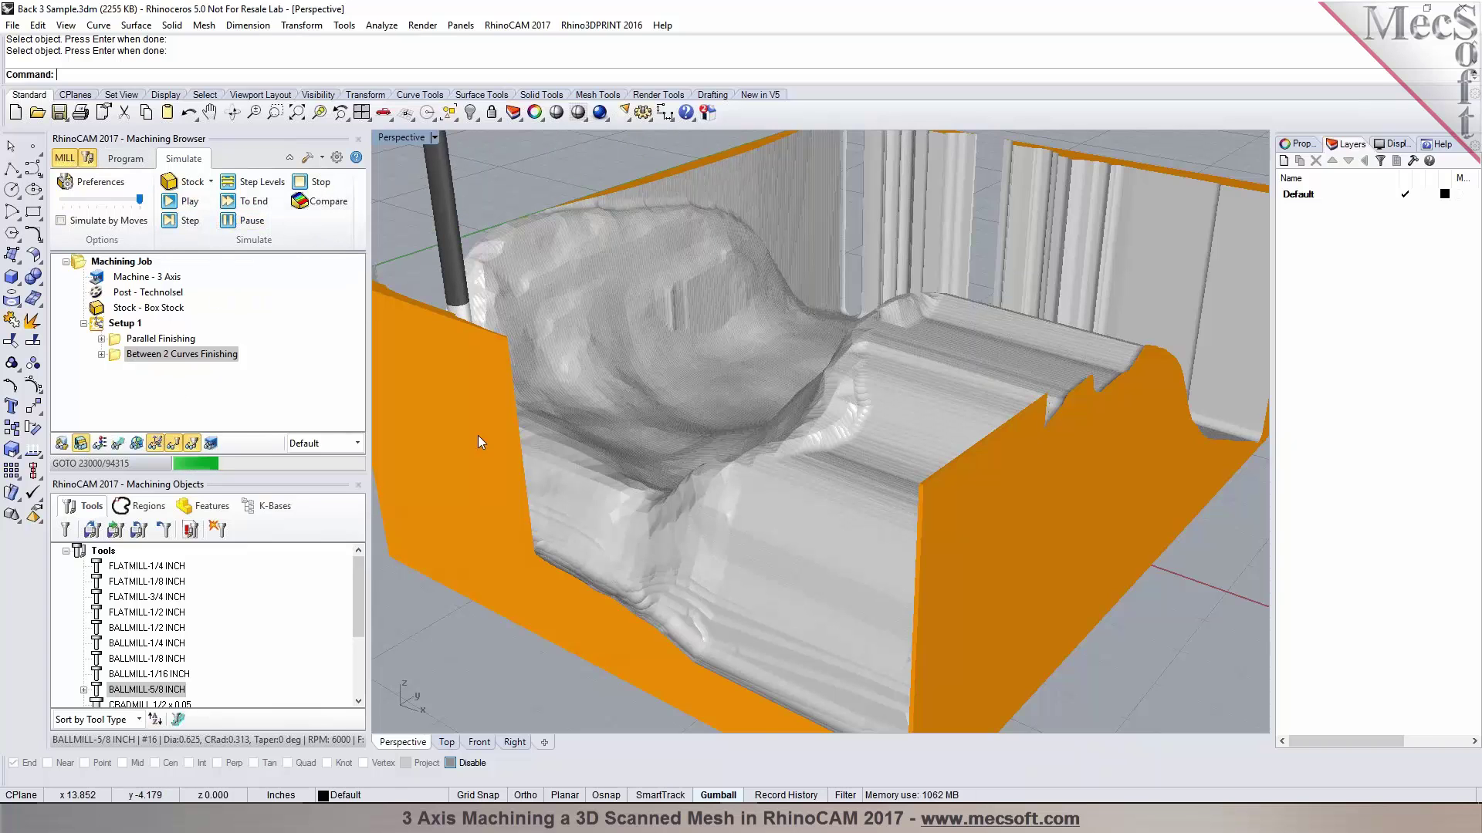
Return to the programming view and display the Parallel Finishing toolpath over the mesh in the Top view.
{"action": "left_click", "coordinate": [125, 158]}
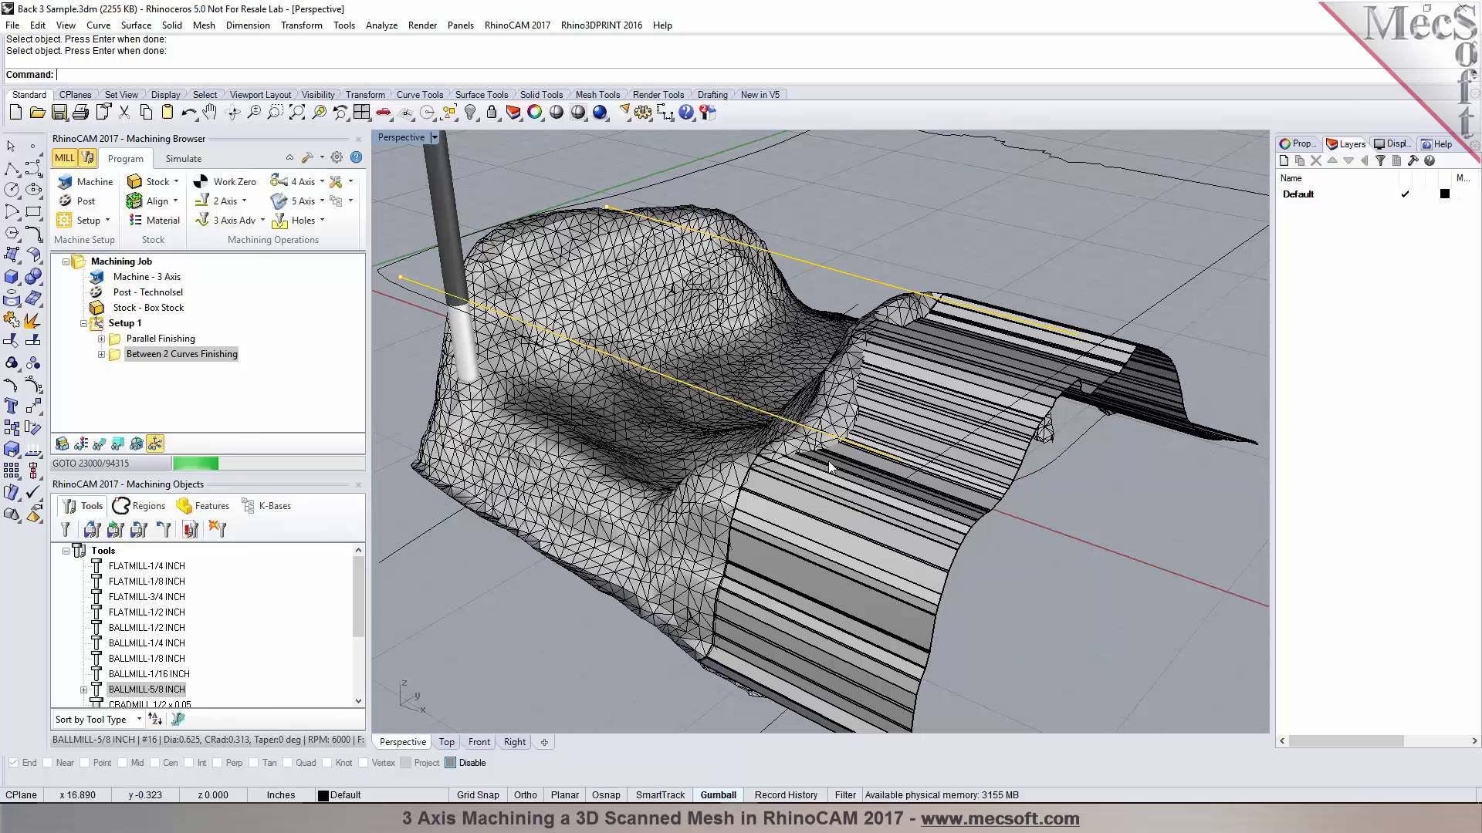
{"action": "scroll", "coordinate": [530, 718], "scroll_direction": "down", "scroll_amount": 3}
{"action": "left_click", "coordinate": [449, 742]}
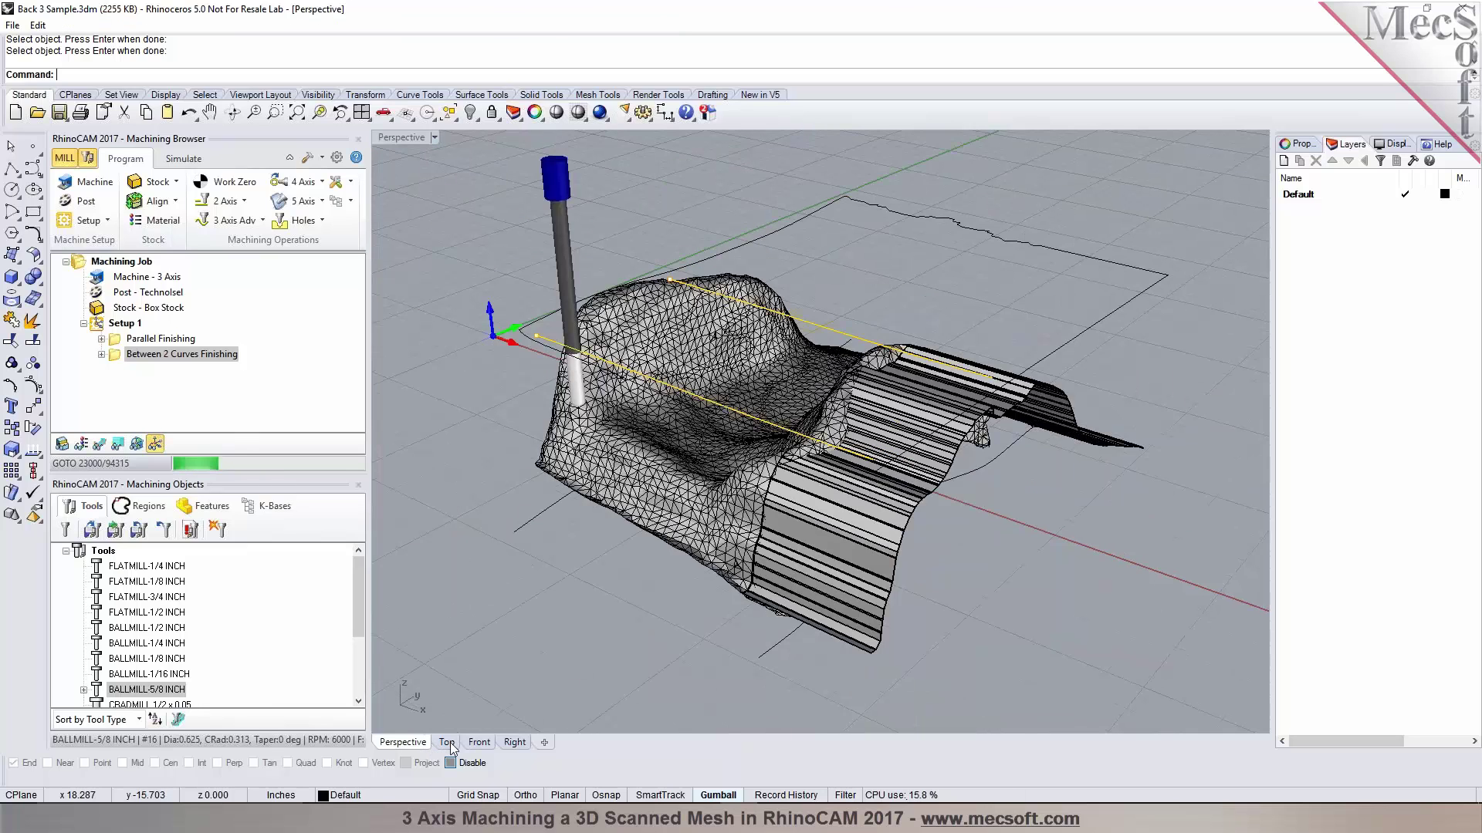
{"action": "scroll", "coordinate": [735, 415], "scroll_direction": "down", "scroll_amount": 3}
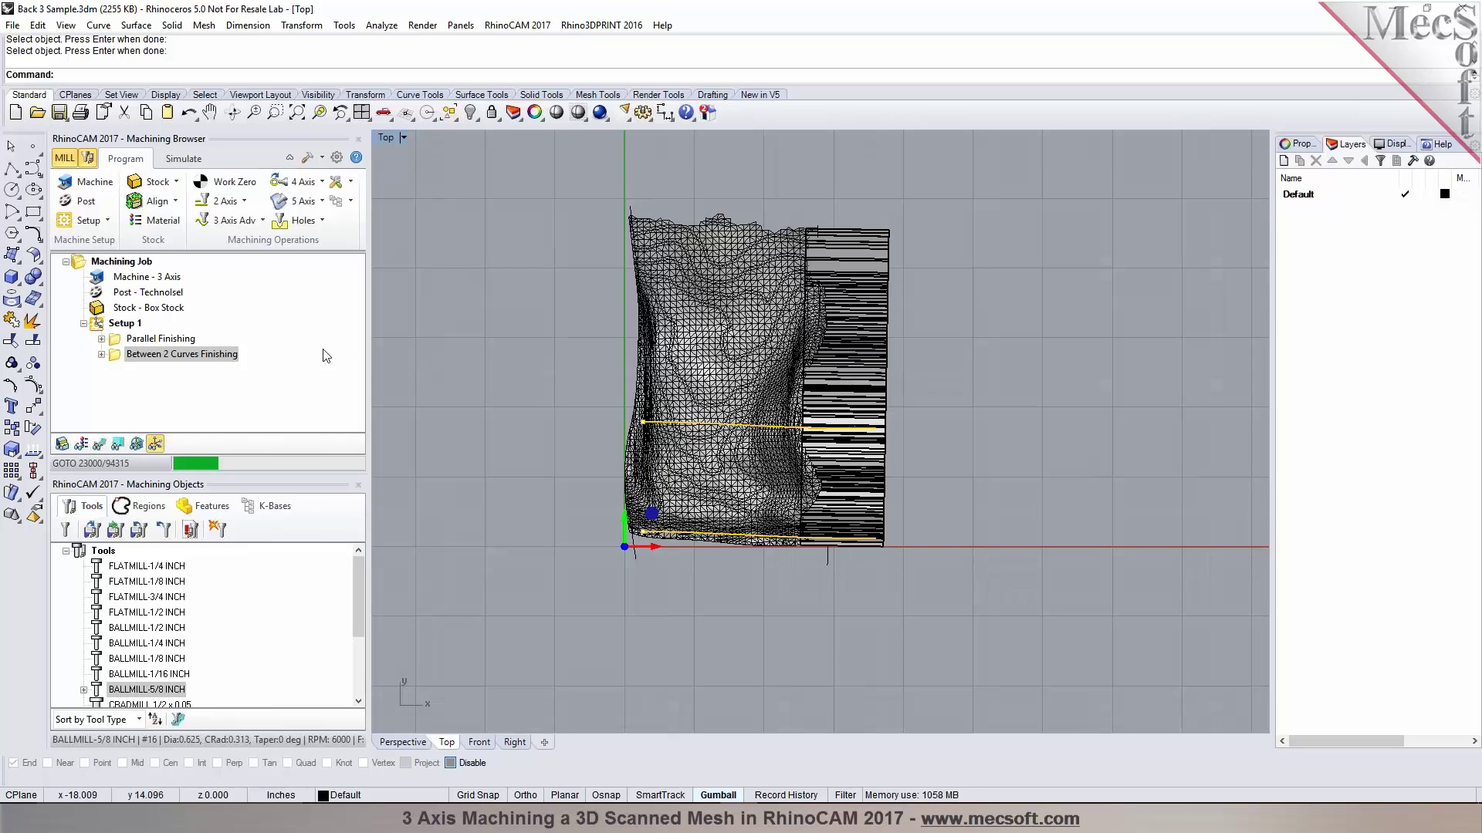
{"action": "left_click", "coordinate": [153, 342]}
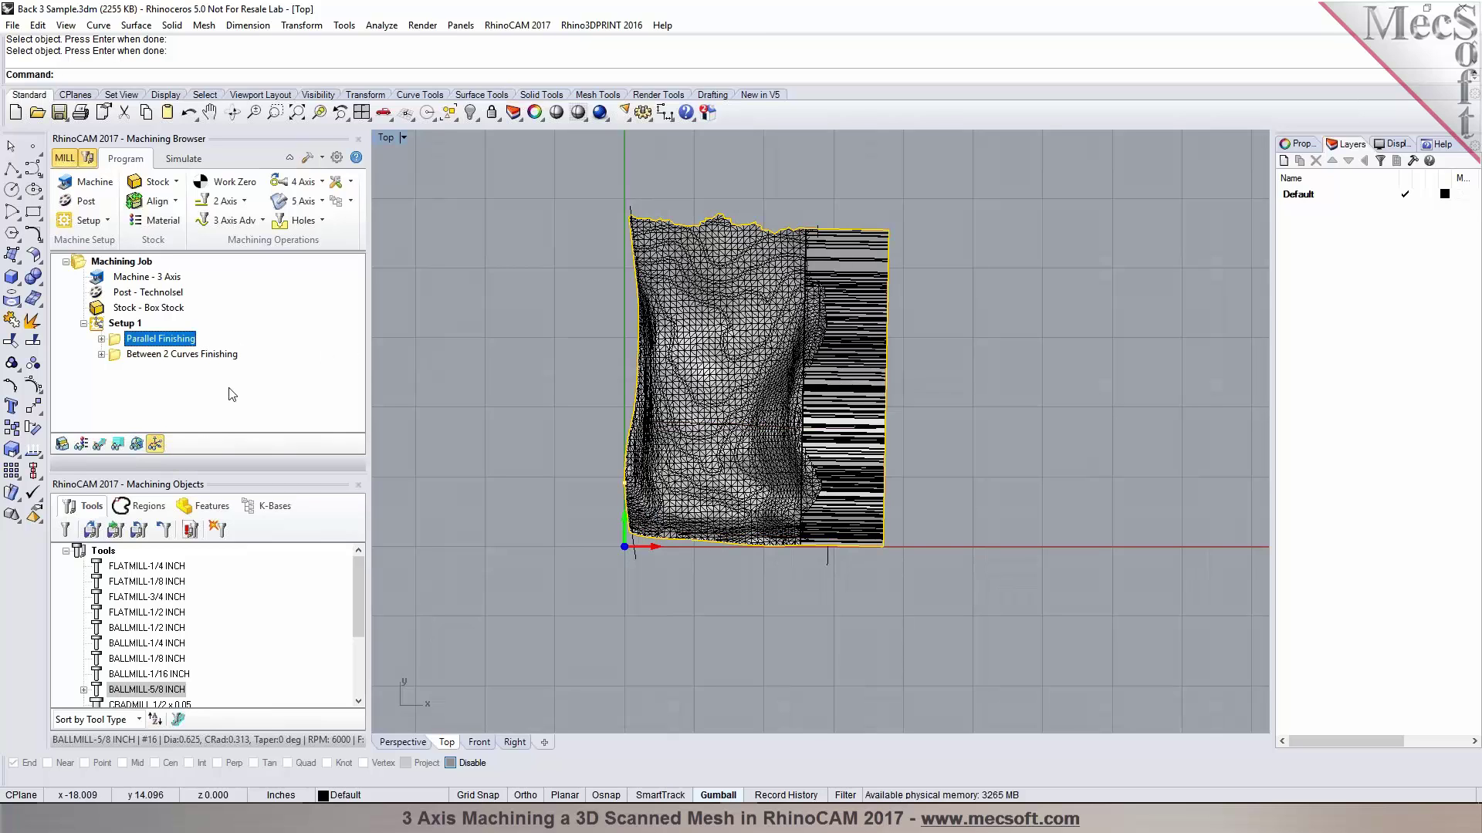
{"action": "left_click", "coordinate": [99, 445]}
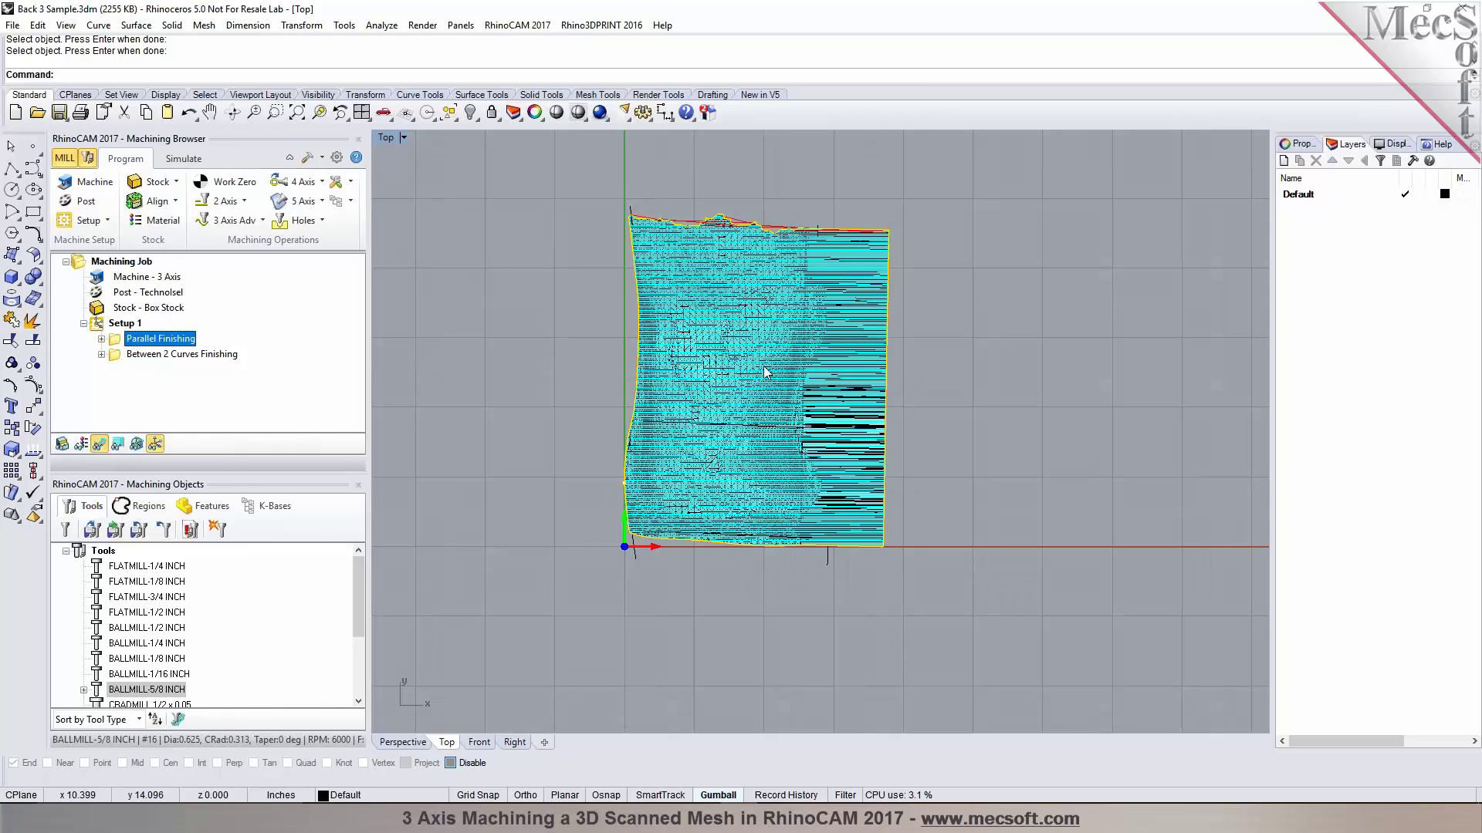
Draw a rectangle about 17 by 5 inches over the front part of the mesh in the Top view.
{"action": "left_click", "coordinate": [76, 264]}
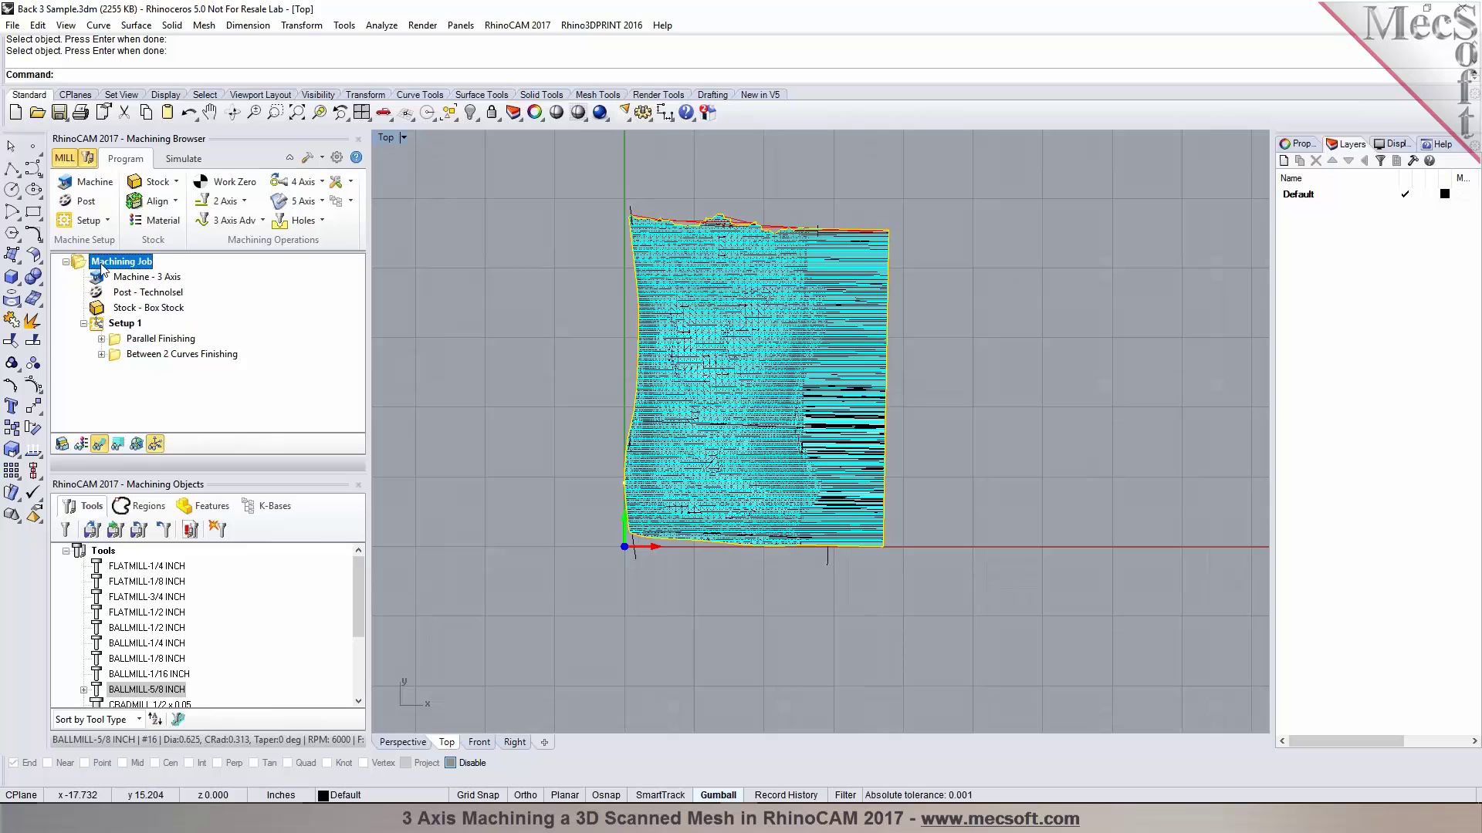
{"action": "left_click", "coordinate": [33, 216]}
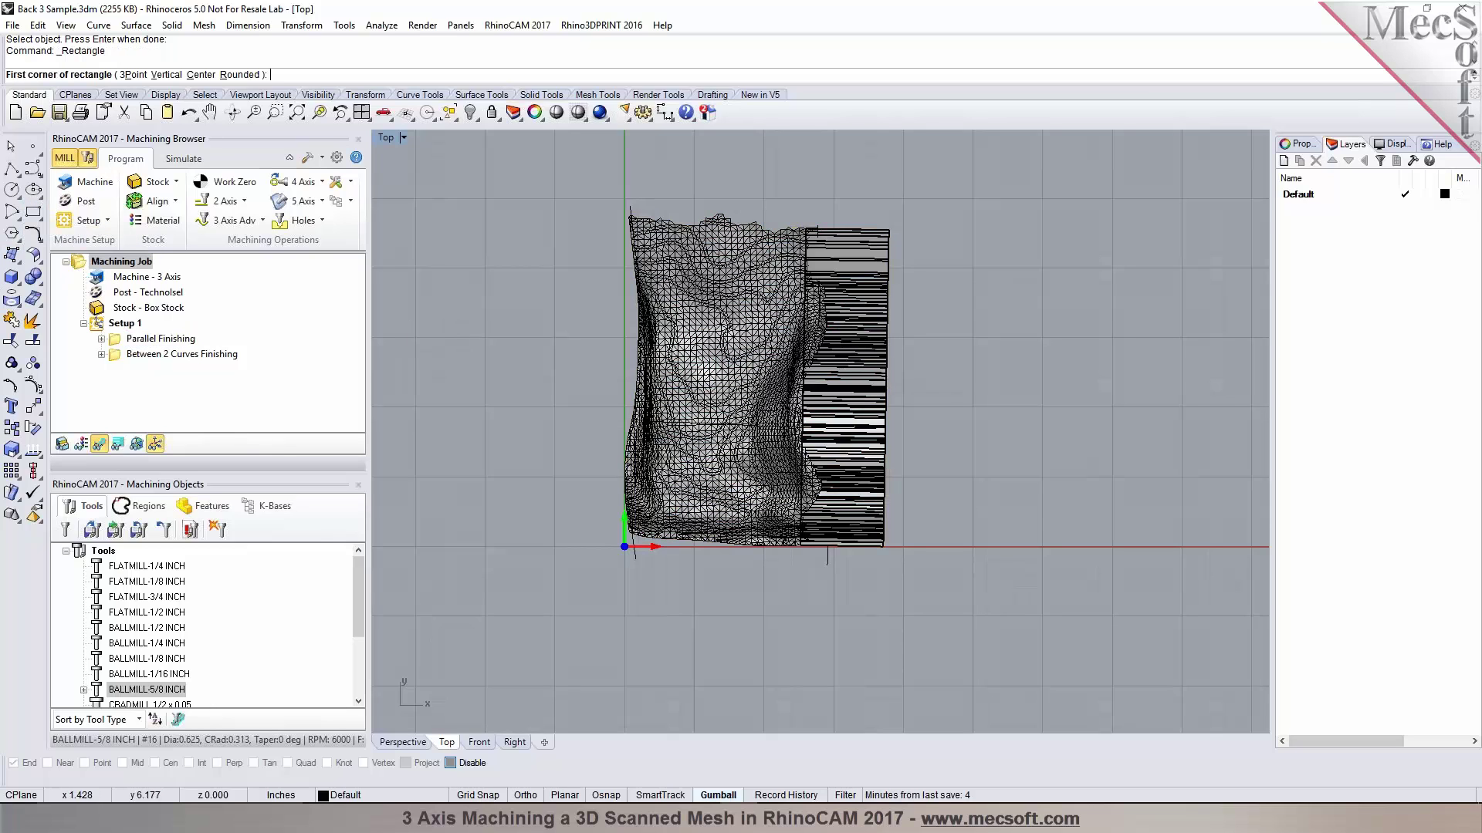
{"action": "left_click", "coordinate": [640, 463]}
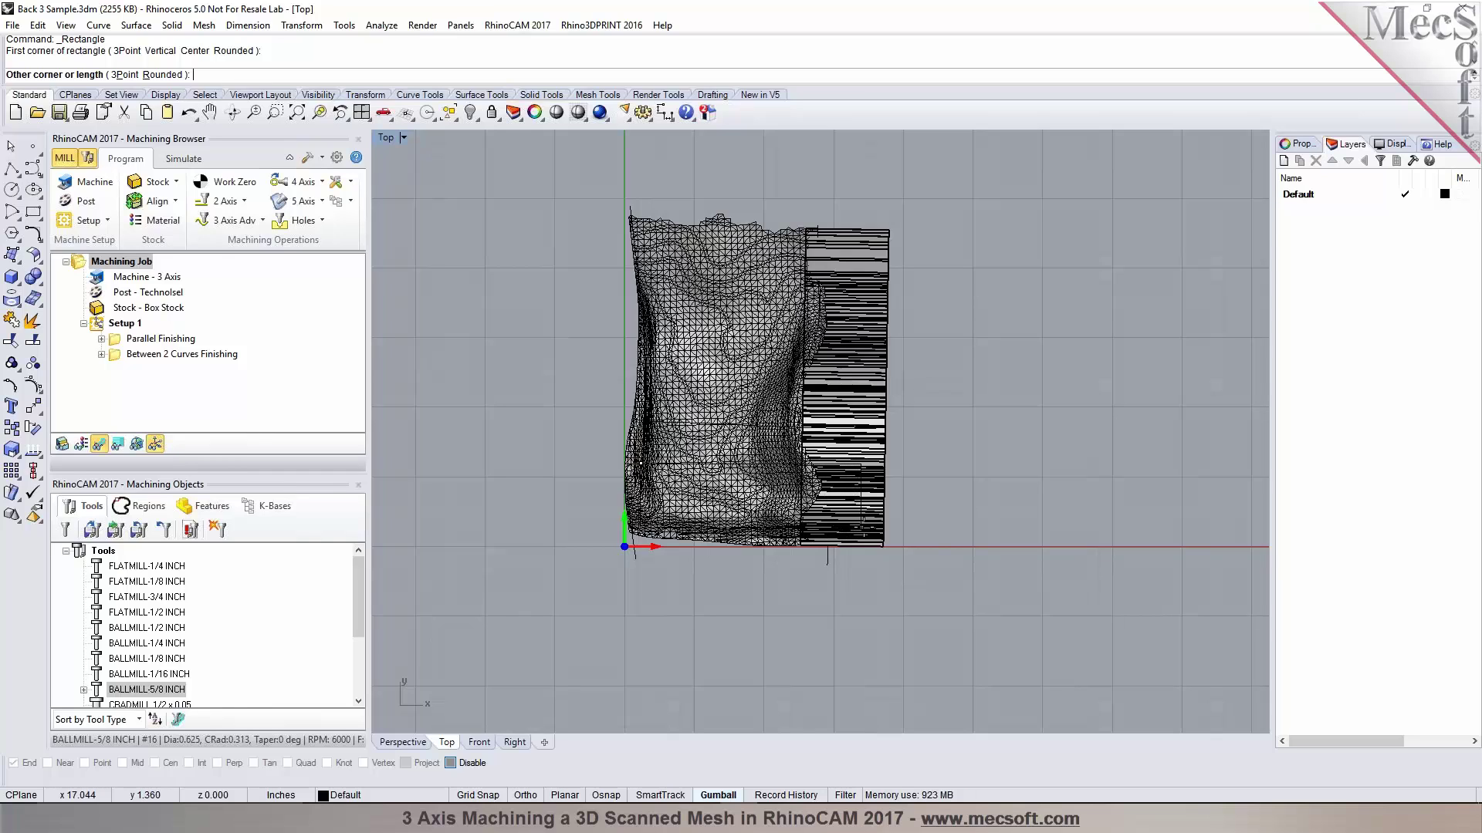
{"action": "left_click", "coordinate": [878, 538]}
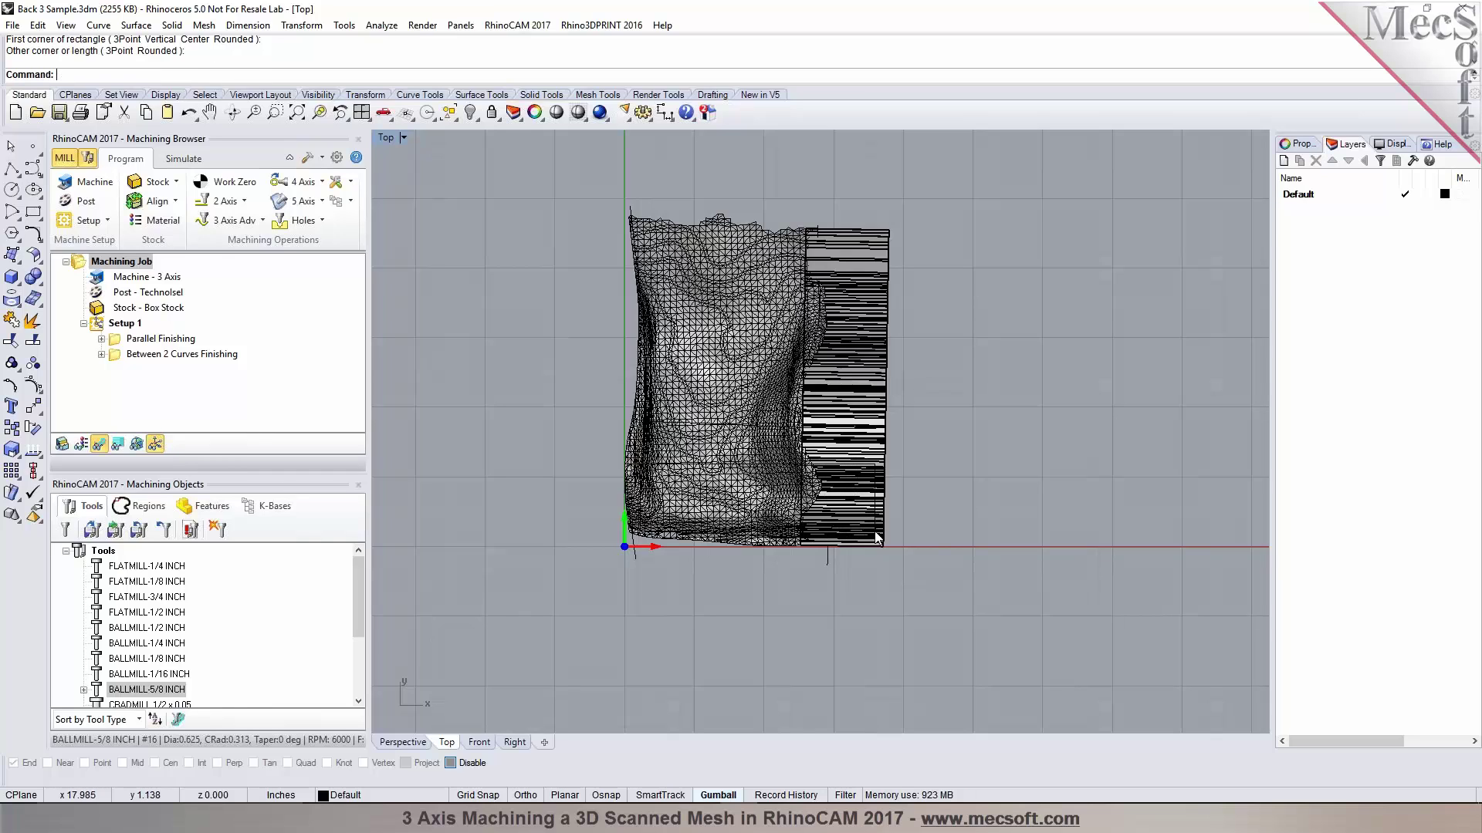
Duplicate the Parallel Finishing operation and replace the copy's containment region with the rectangle.
{"action": "left_click", "coordinate": [120, 341]}
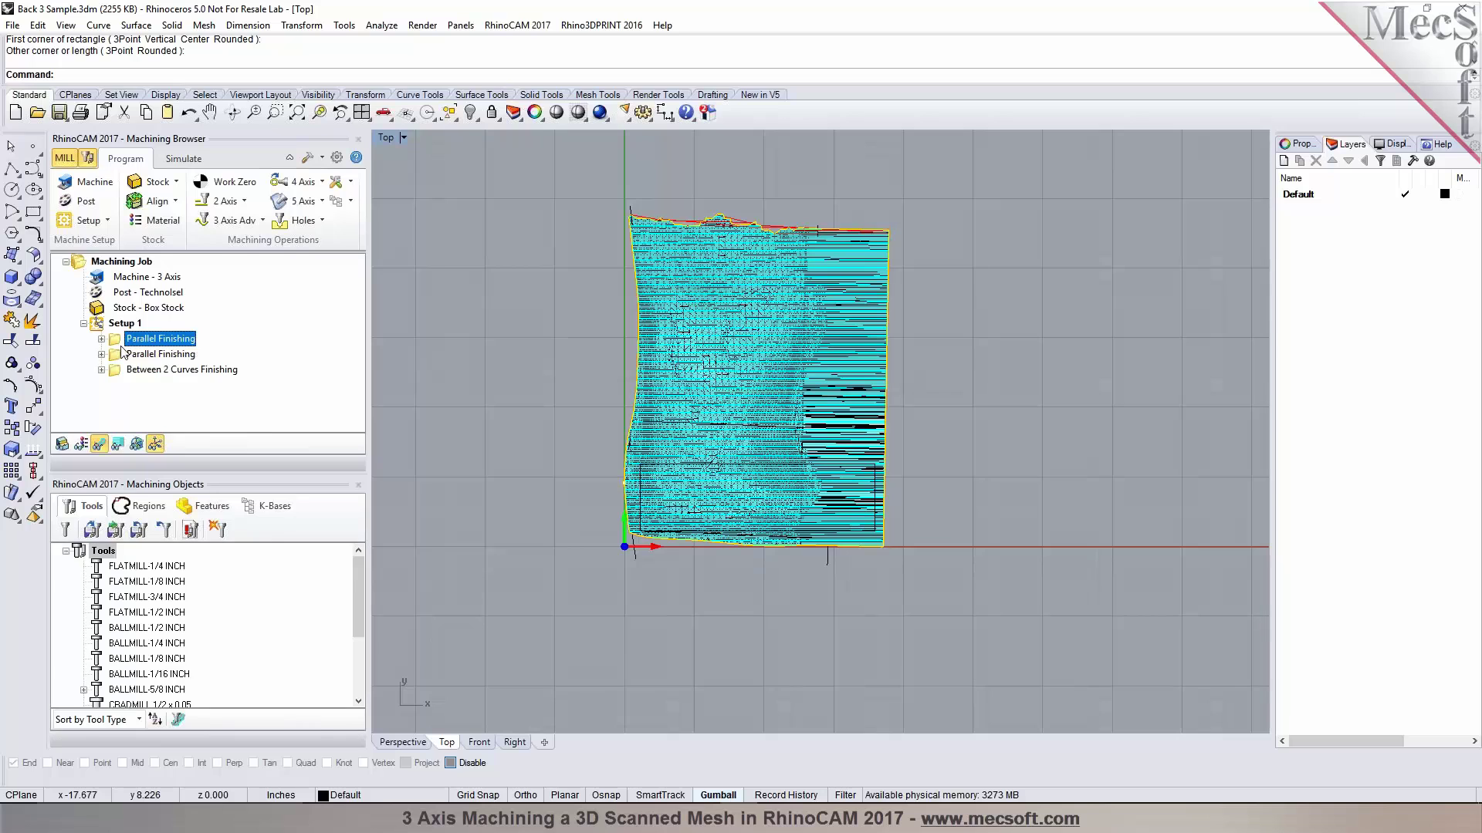
{"action": "double_click", "coordinate": [122, 340]}
{"action": "left_click", "coordinate": [134, 474]}
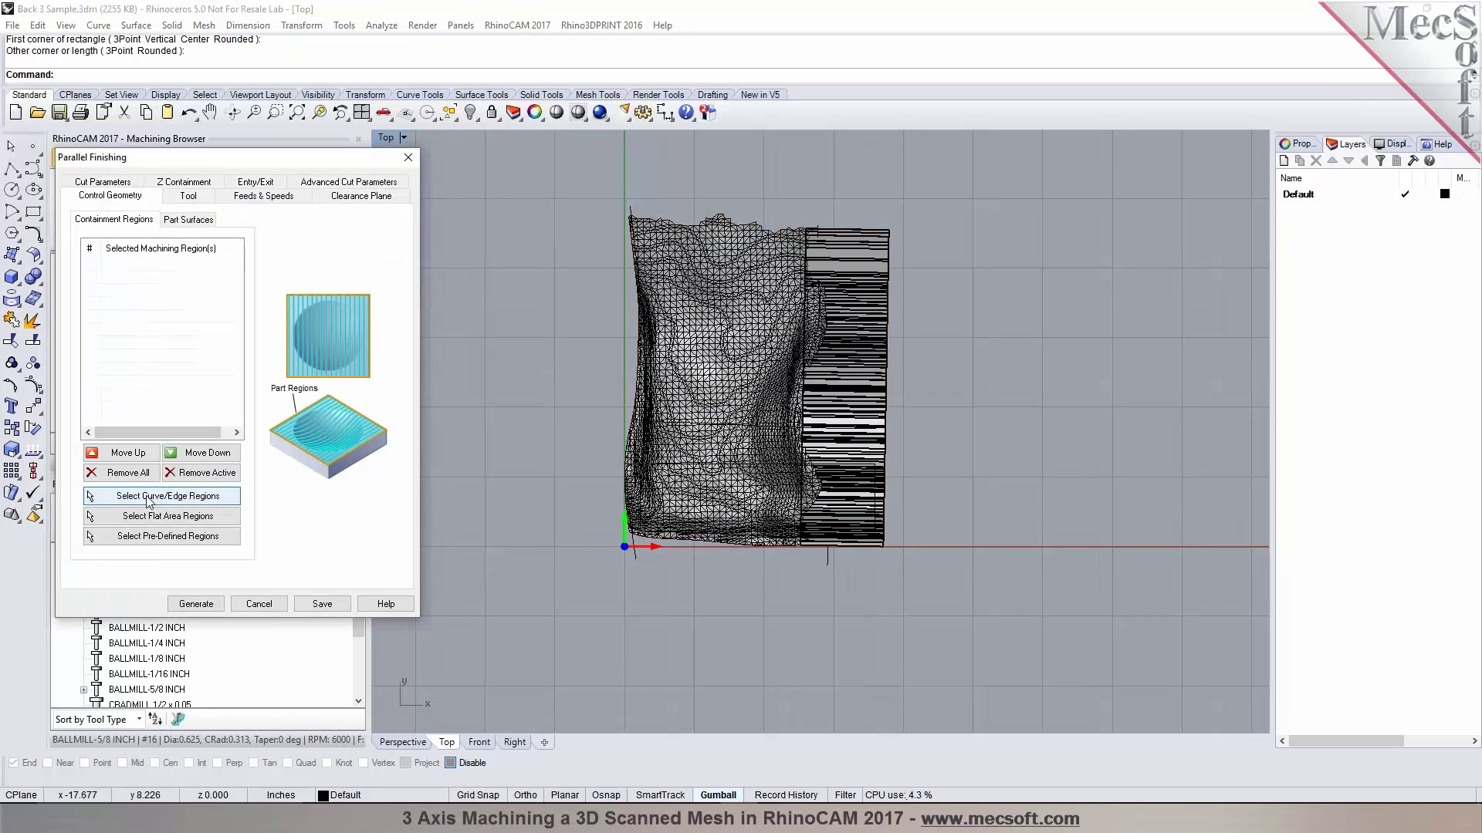
{"action": "left_click", "coordinate": [168, 496]}
{"action": "left_click", "coordinate": [742, 465]}
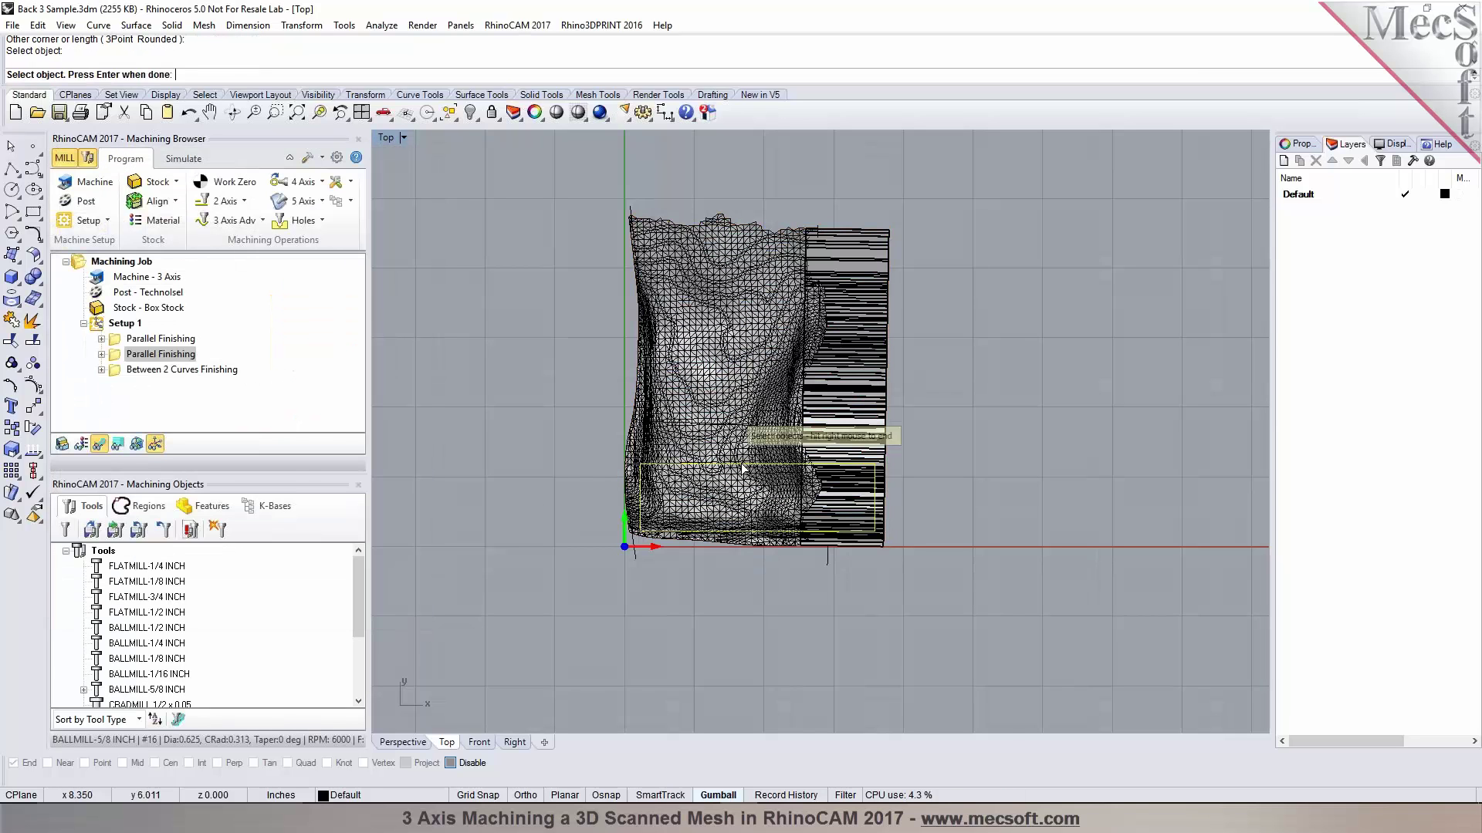
{"action": "right_click", "coordinate": [743, 468]}
Edit the angle of cuts in the copied Parallel Finishing operation, generate its toolpath, and view it in Perspective.
{"action": "left_click", "coordinate": [98, 182]}
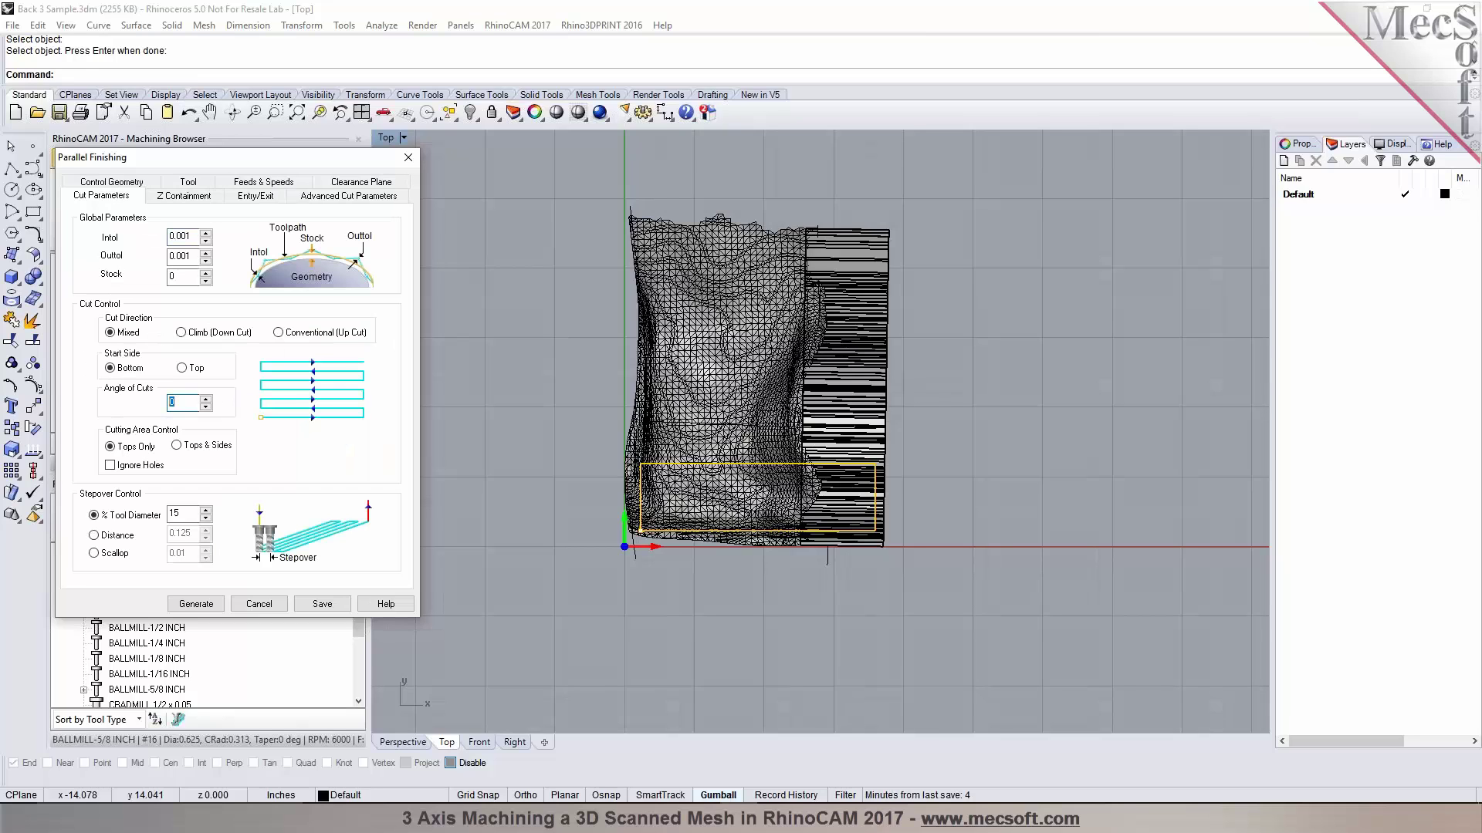
{"action": "key", "text": "Return"}
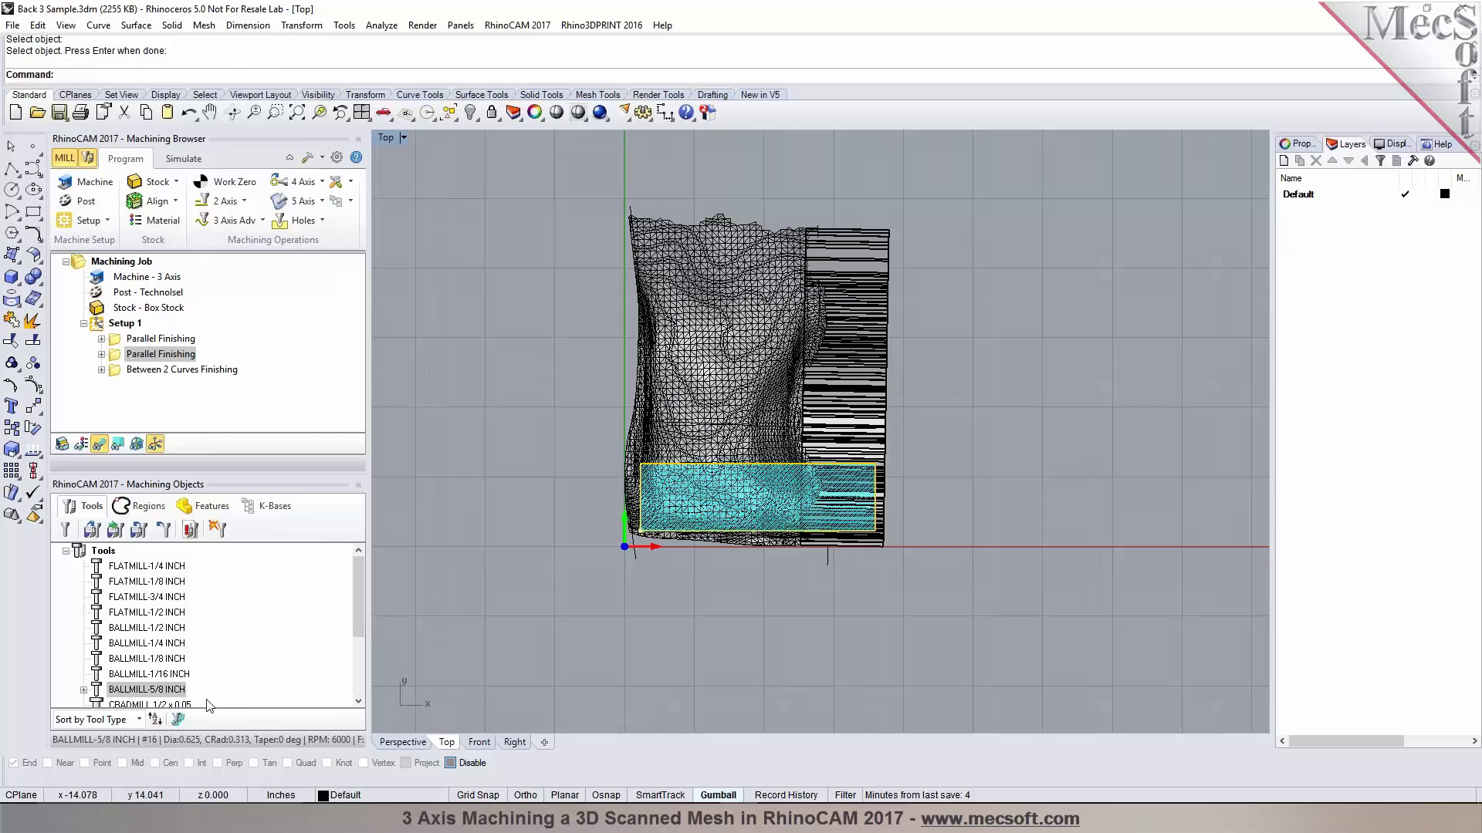
{"action": "left_click", "coordinate": [402, 742]}
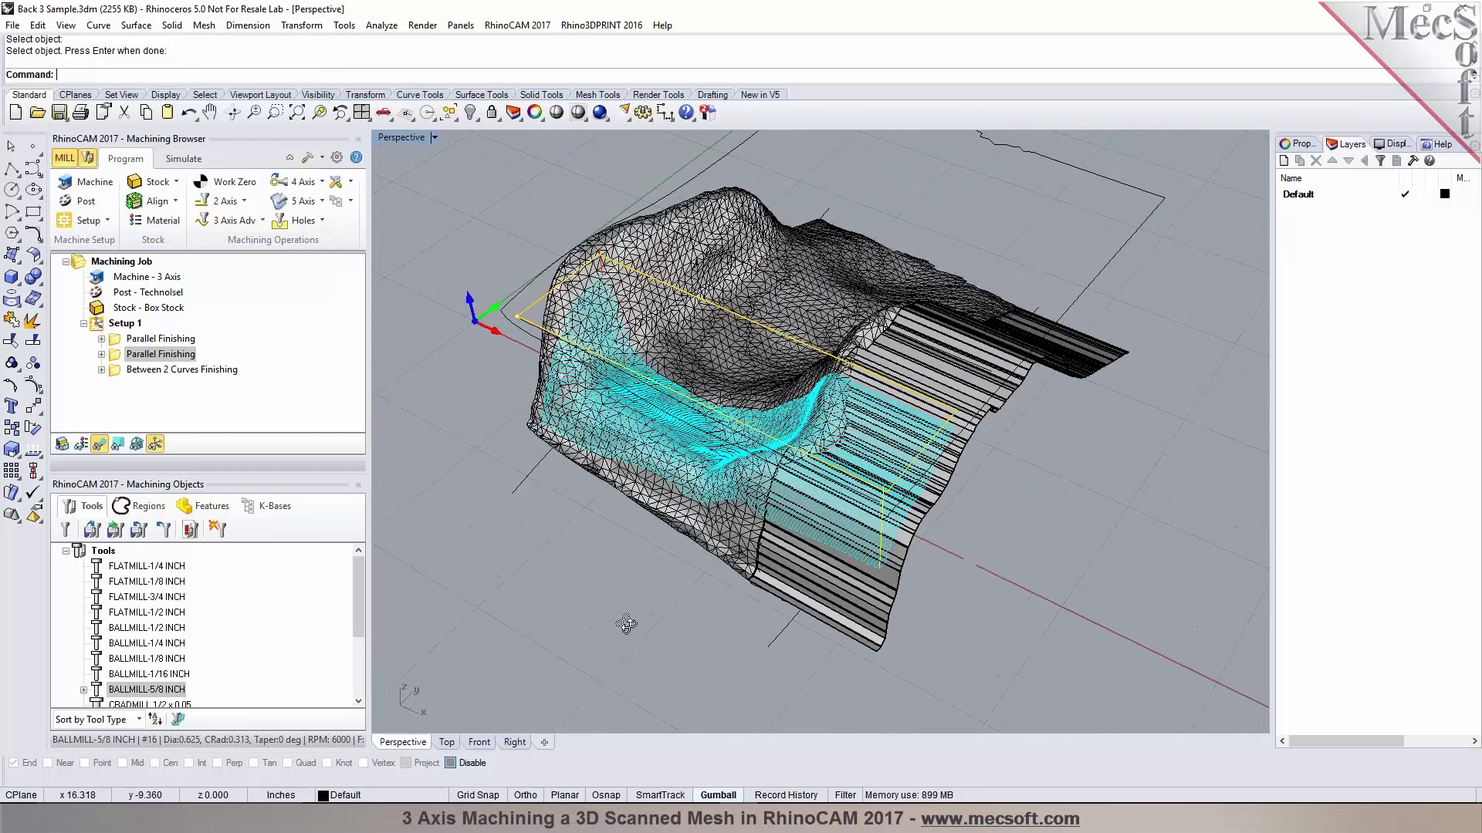
Simulate the copied Parallel Finishing operation and examine its toolpath up close over the cut stock.
{"action": "left_click", "coordinate": [184, 158]}
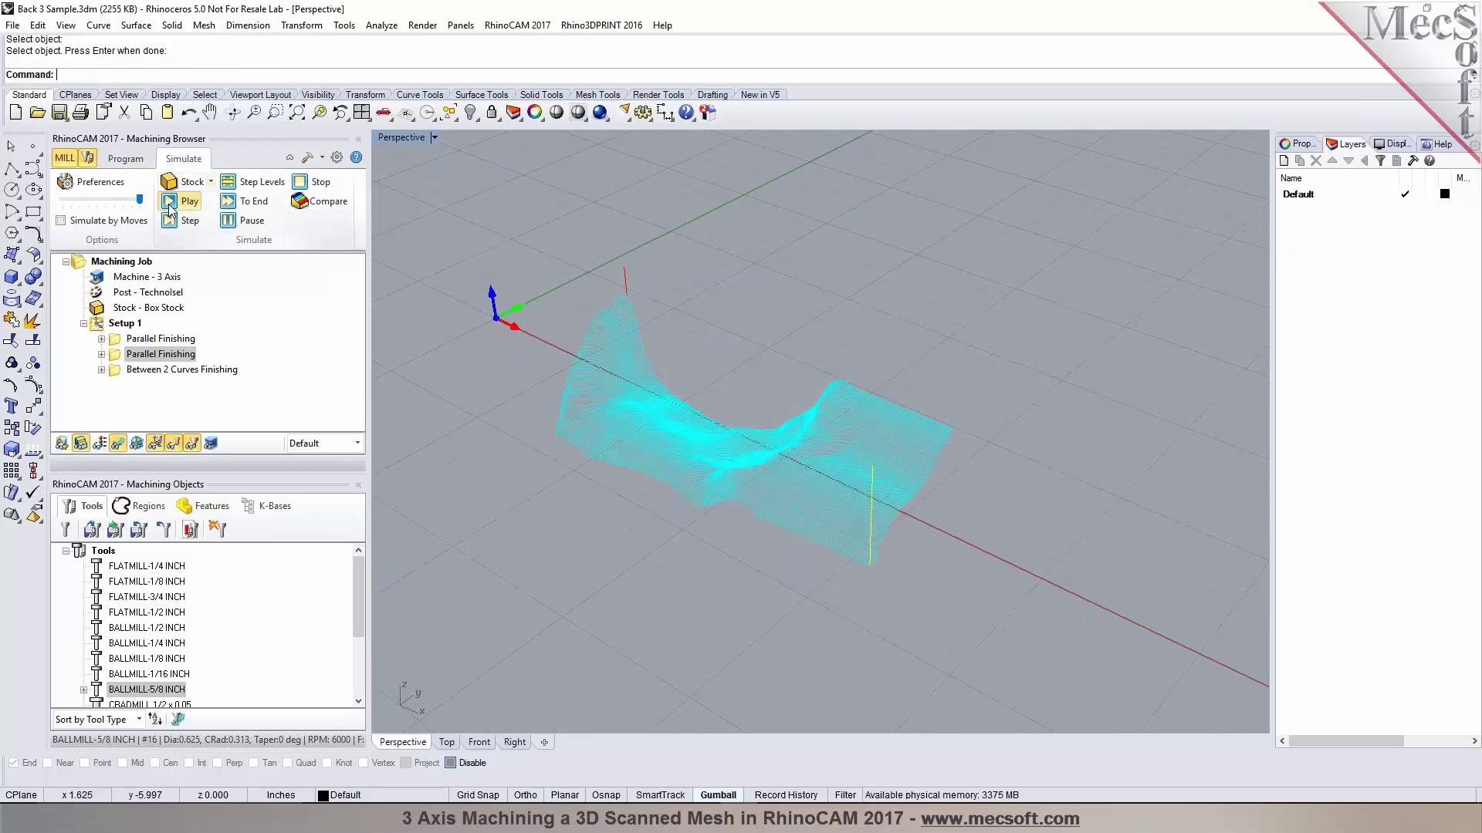
{"action": "left_click", "coordinate": [171, 205]}
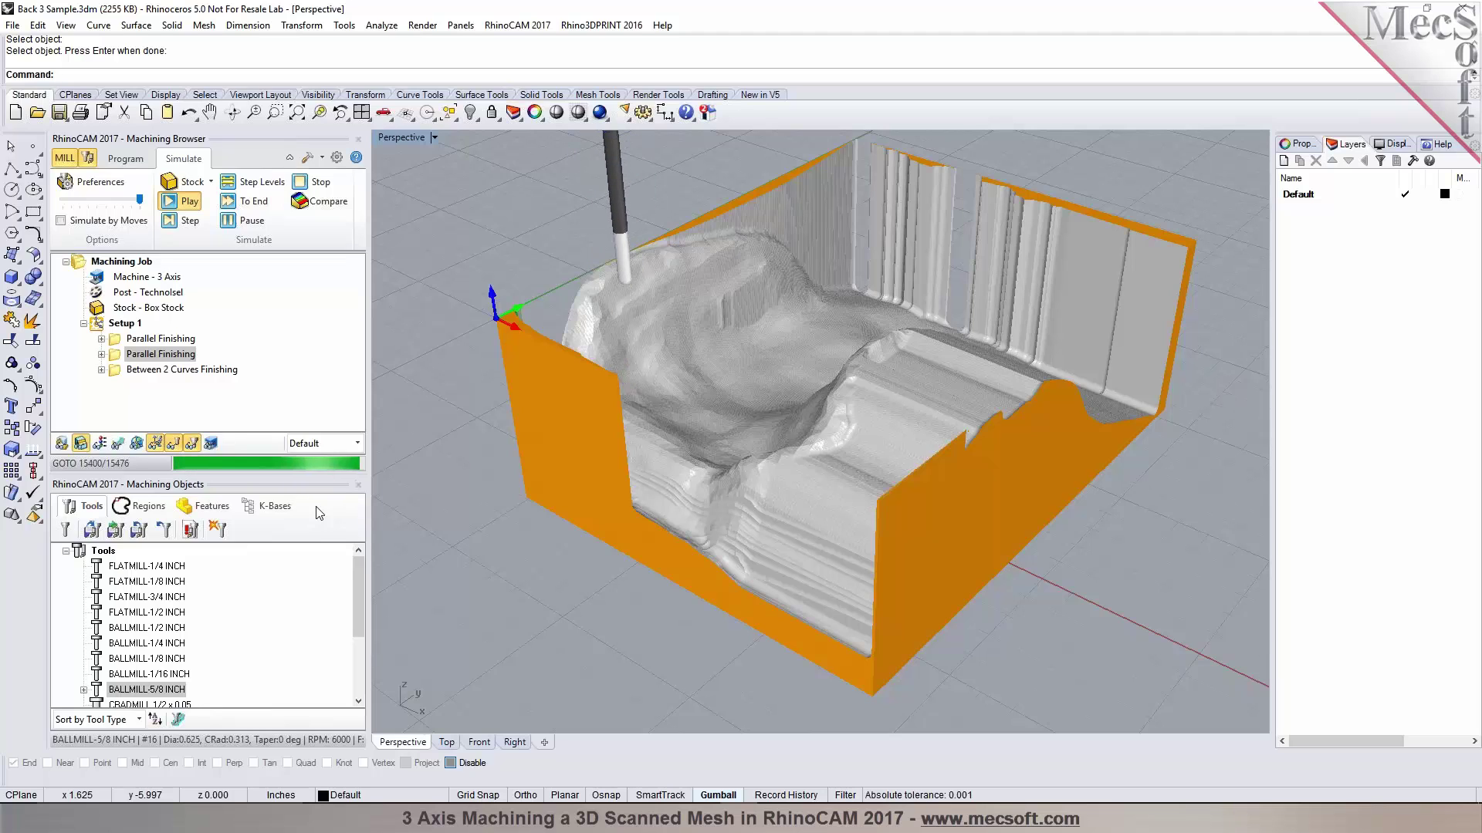
{"action": "left_click", "coordinate": [117, 444]}
{"action": "right_click_drag", "start_coordinate": [695, 463], "coordinate": [822, 501]}
{"action": "scroll", "coordinate": [850, 478], "scroll_direction": "up", "scroll_amount": 5}
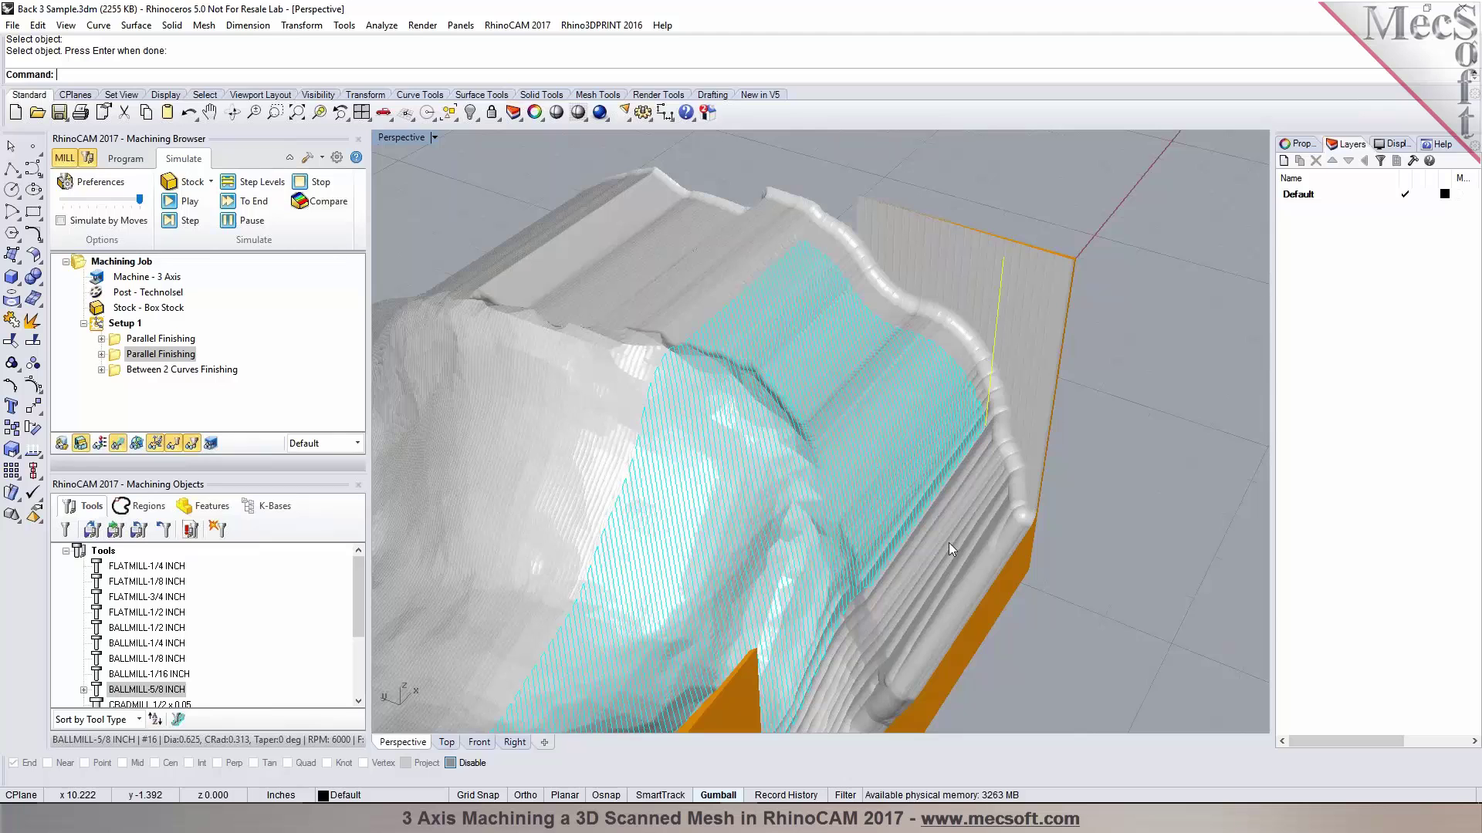
{"action": "right_click_drag", "start_coordinate": [938, 521], "coordinate": [917, 503]}
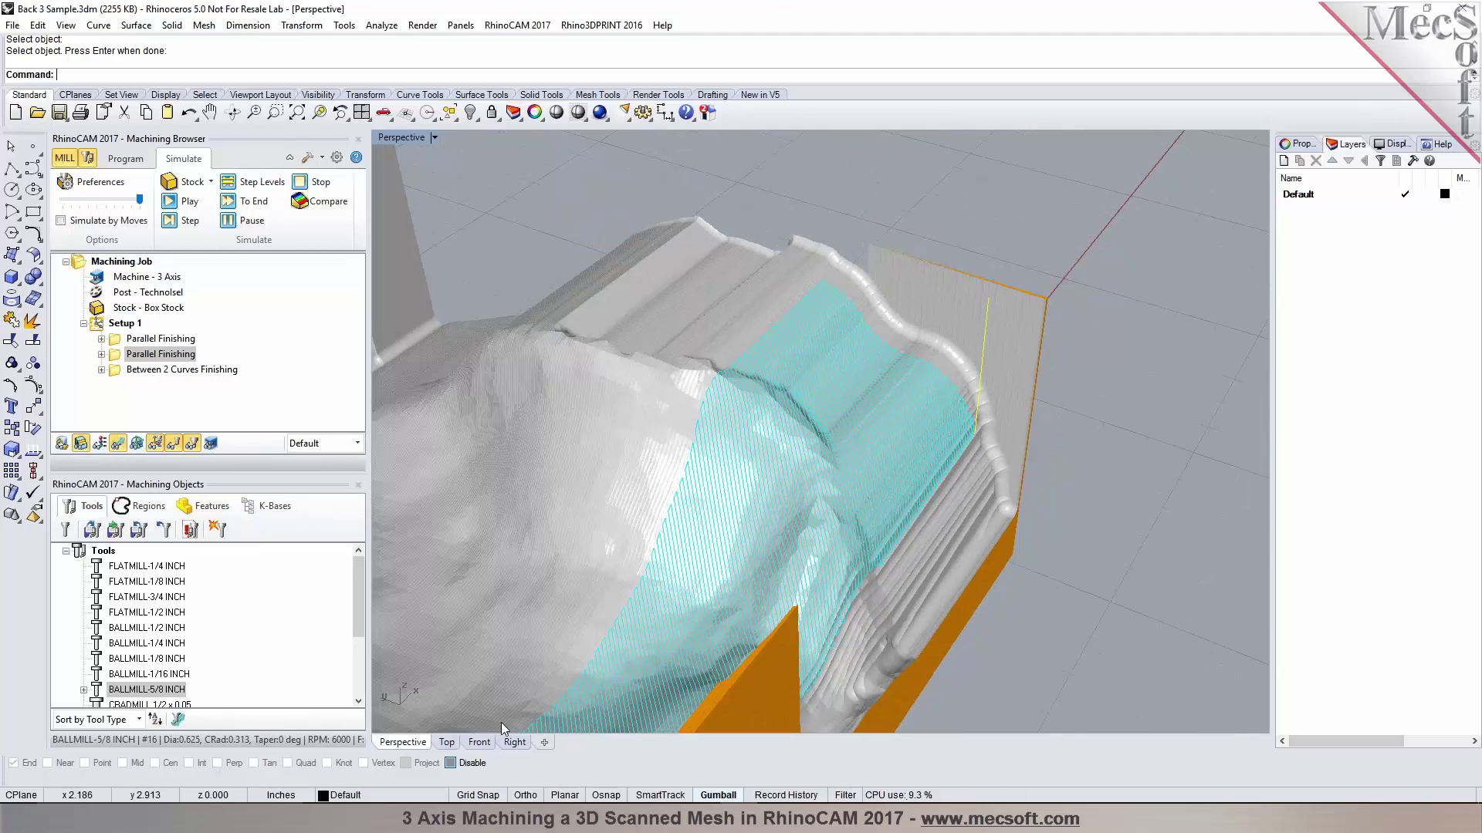
Move the containment rectangle slightly toward the mesh's front edge in the Top view.
{"action": "left_click", "coordinate": [446, 743]}
{"action": "left_click", "coordinate": [127, 159]}
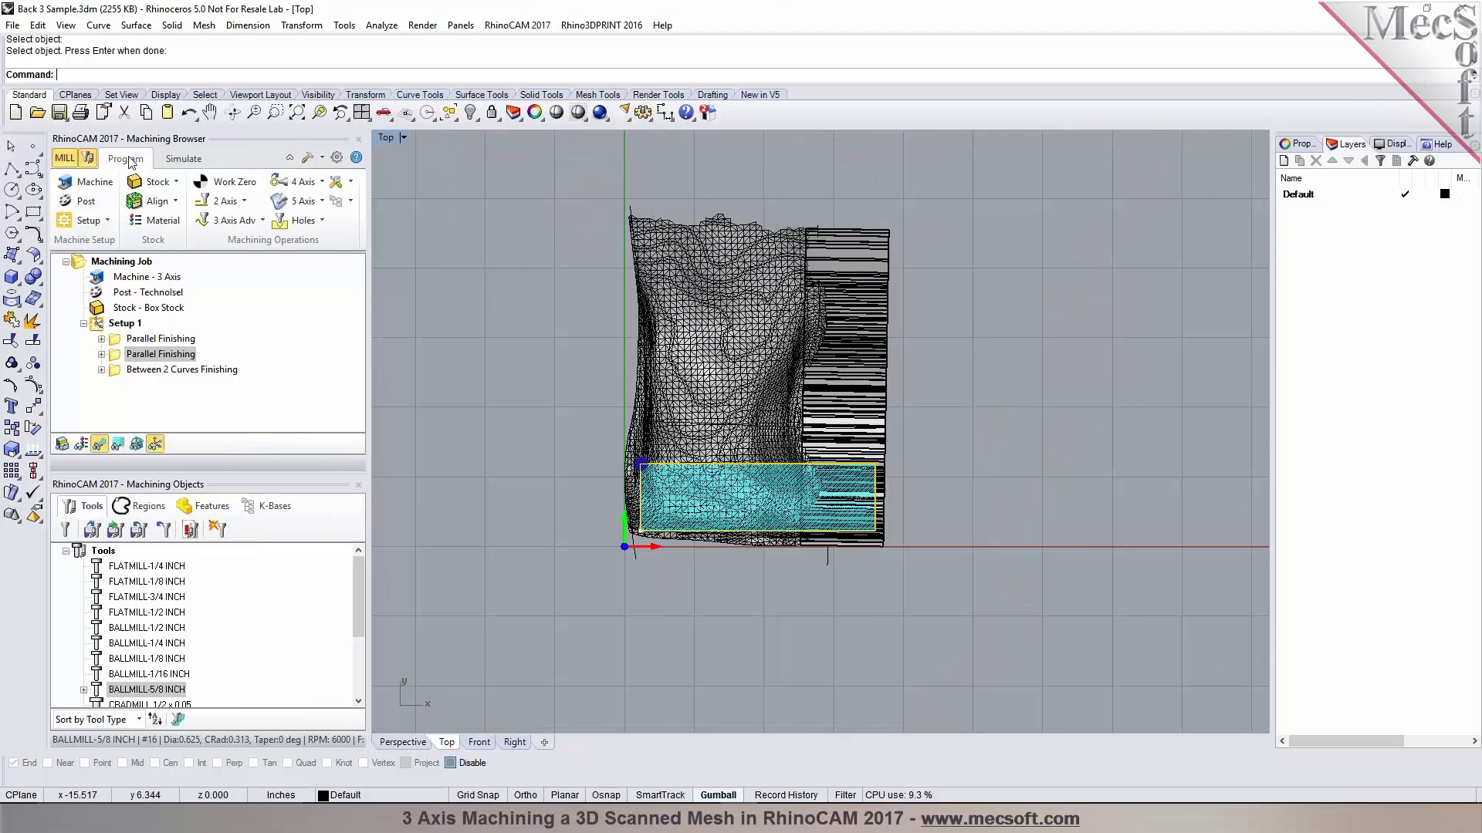
{"action": "scroll", "coordinate": [906, 529], "scroll_direction": "up", "scroll_amount": 4}
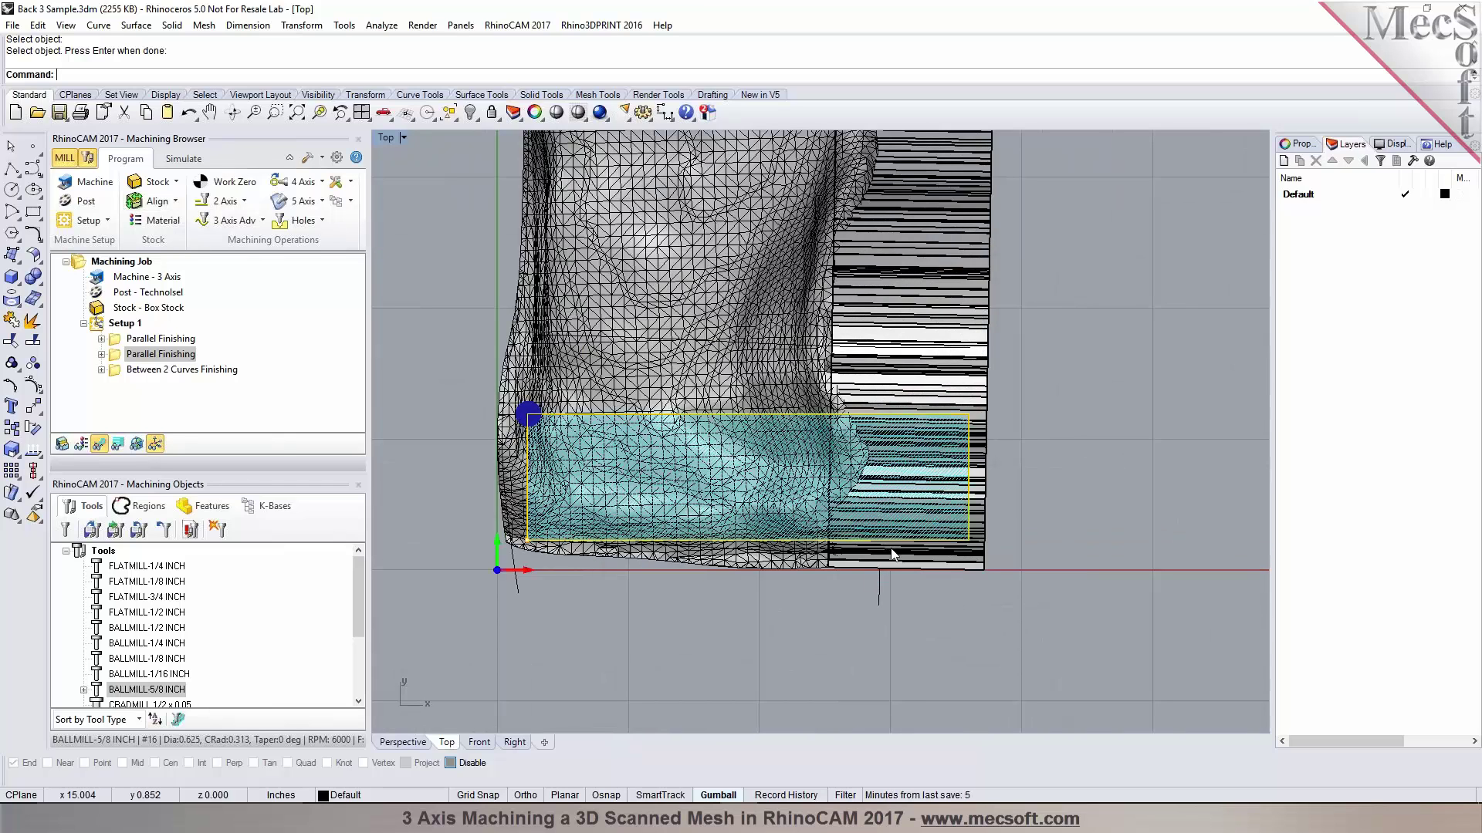
{"action": "left_click", "coordinate": [783, 545]}
{"action": "left_click_drag", "start_coordinate": [747, 426], "coordinate": [748, 442]}
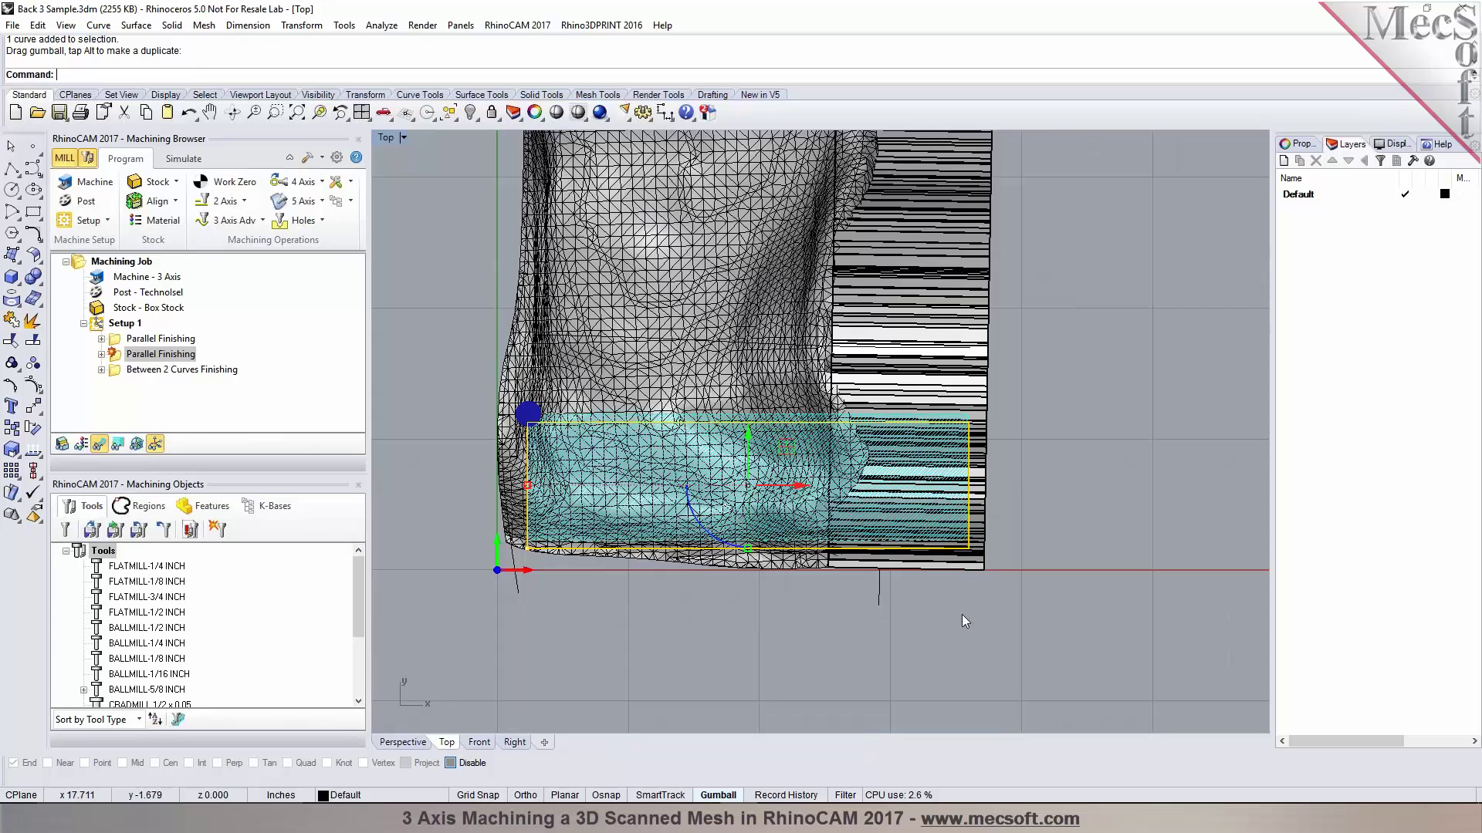
{"action": "left_click", "coordinate": [13, 169]}
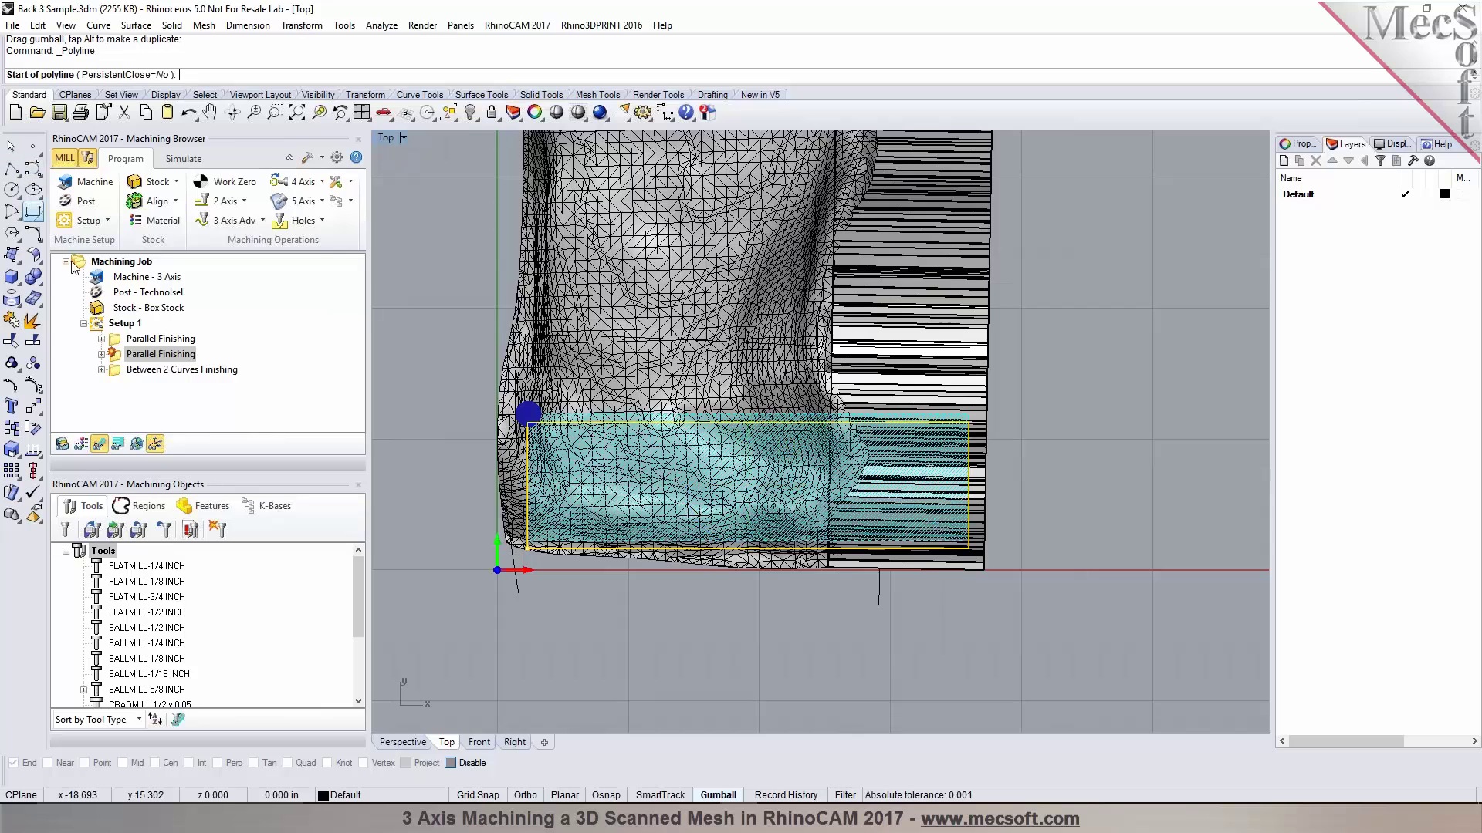
{"action": "left_click", "coordinate": [529, 547]}
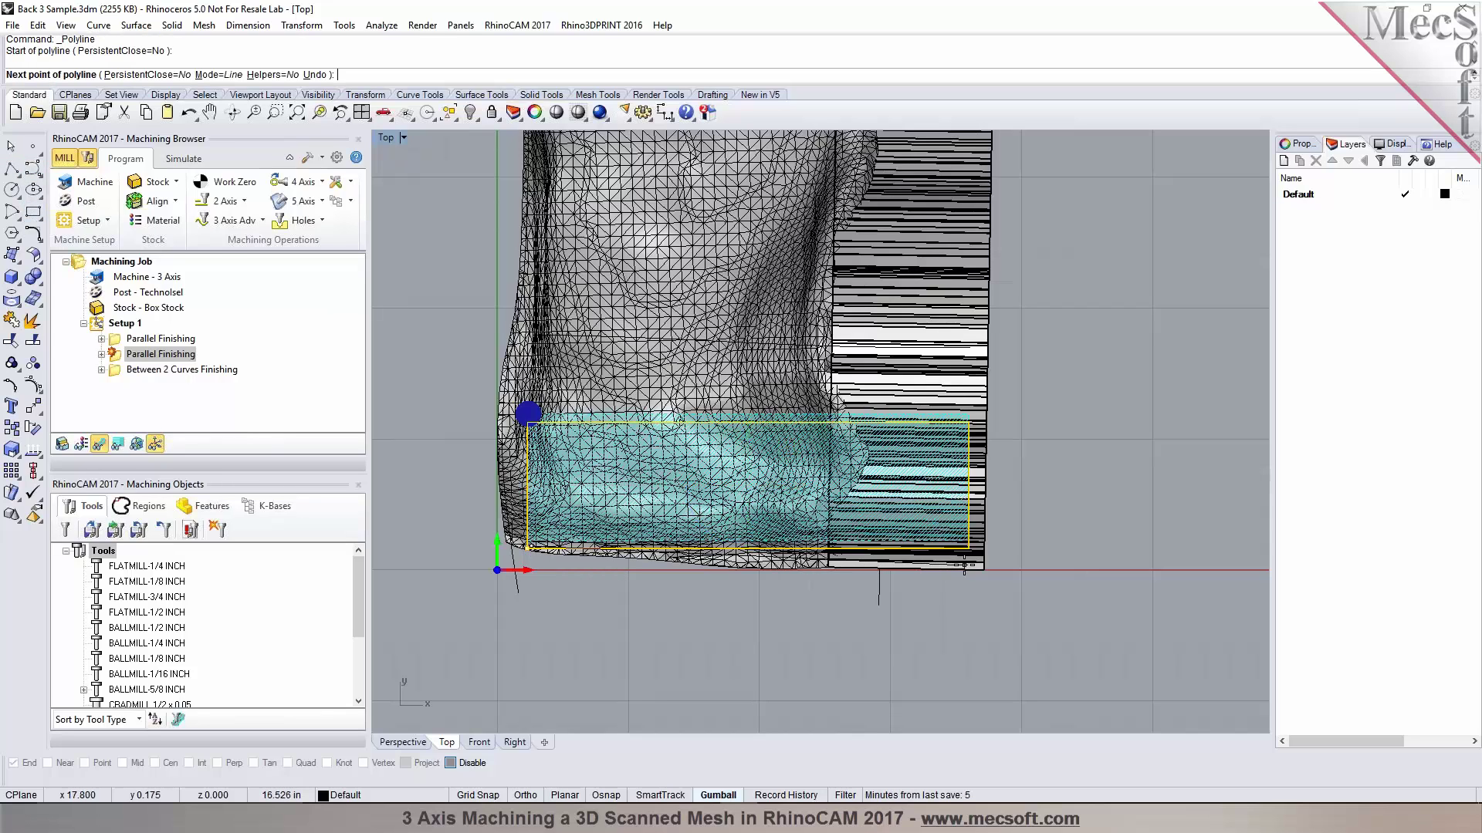
{"action": "key", "text": "Escape"}
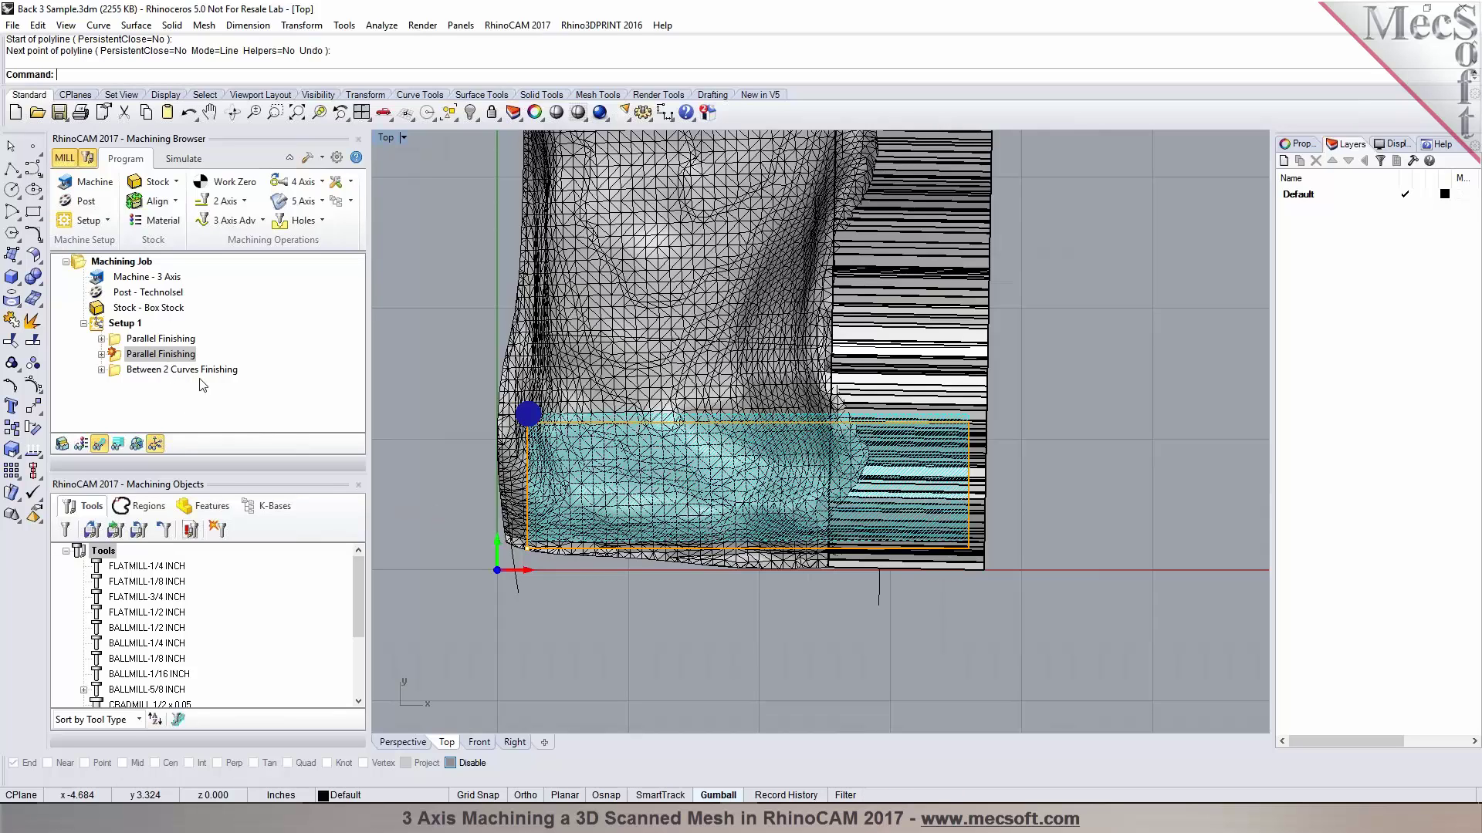
Delete the rectangle over the mesh's front part and check the containment regions of the copied Parallel Finishing operation.
{"action": "left_click", "coordinate": [665, 550]}
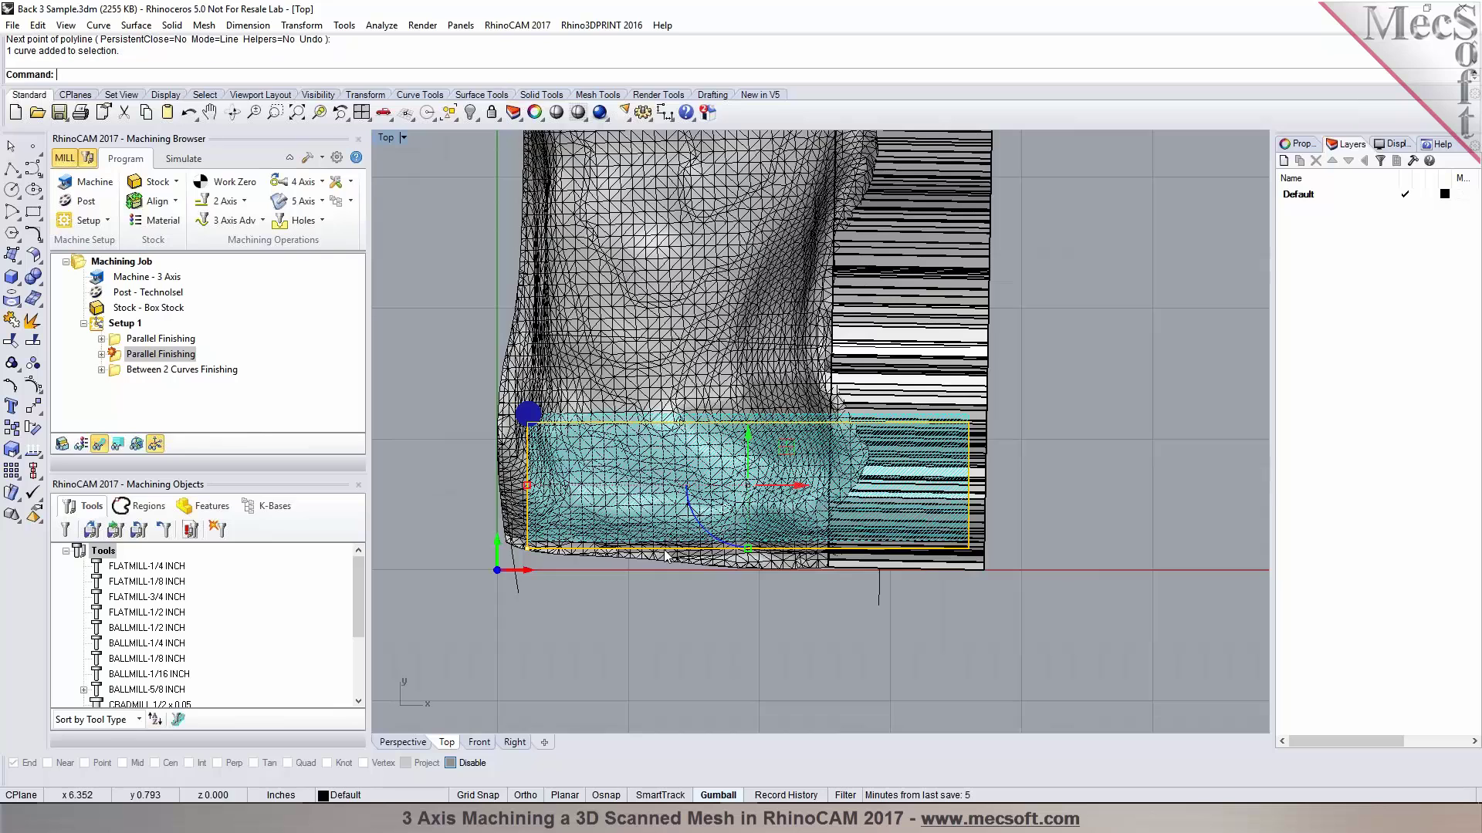
{"action": "key", "text": "Delete"}
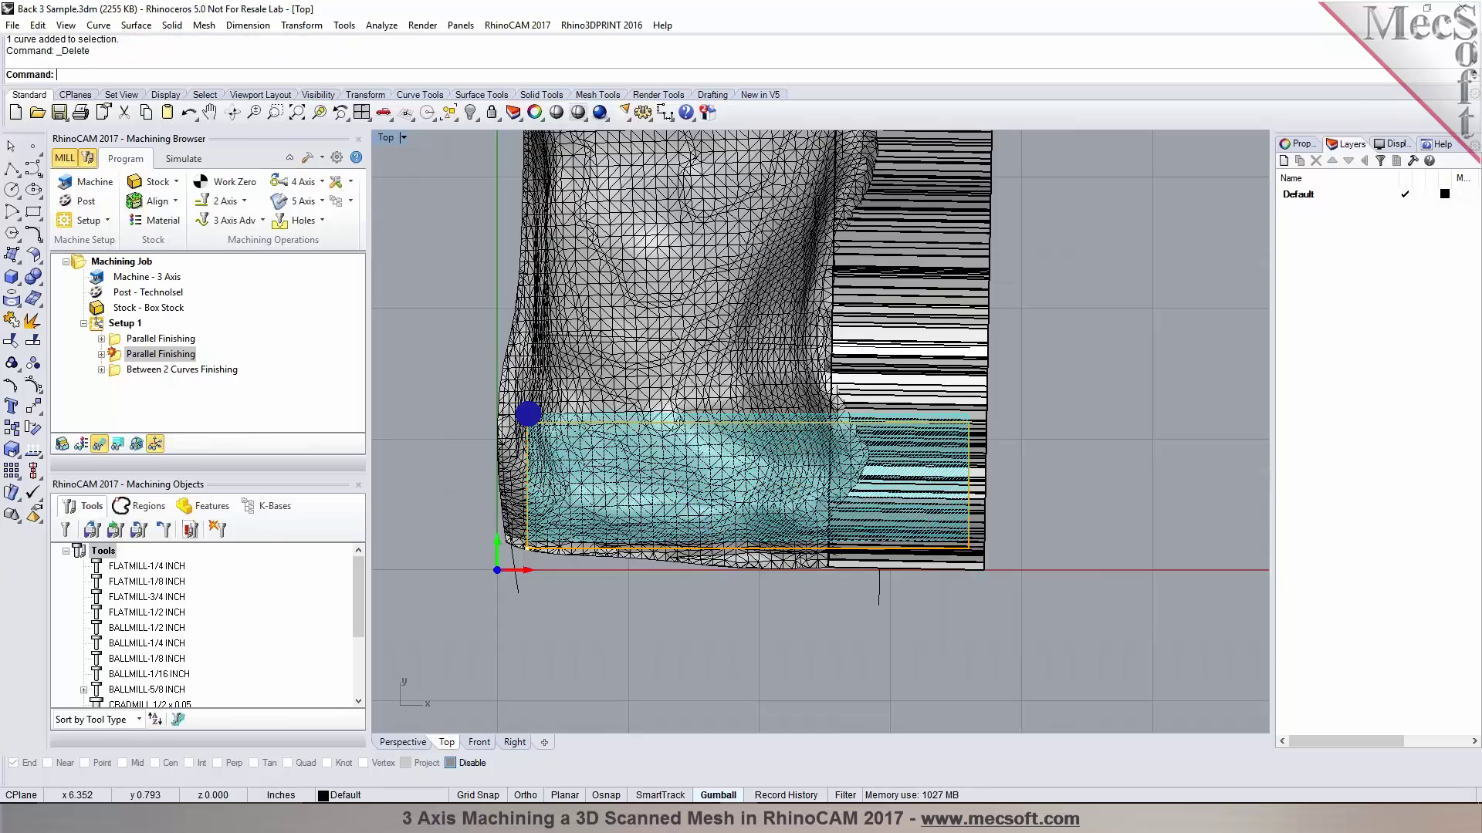
{"action": "left_click", "coordinate": [168, 351]}
{"action": "right_click", "coordinate": [168, 363]}
{"action": "left_click", "coordinate": [216, 489]}
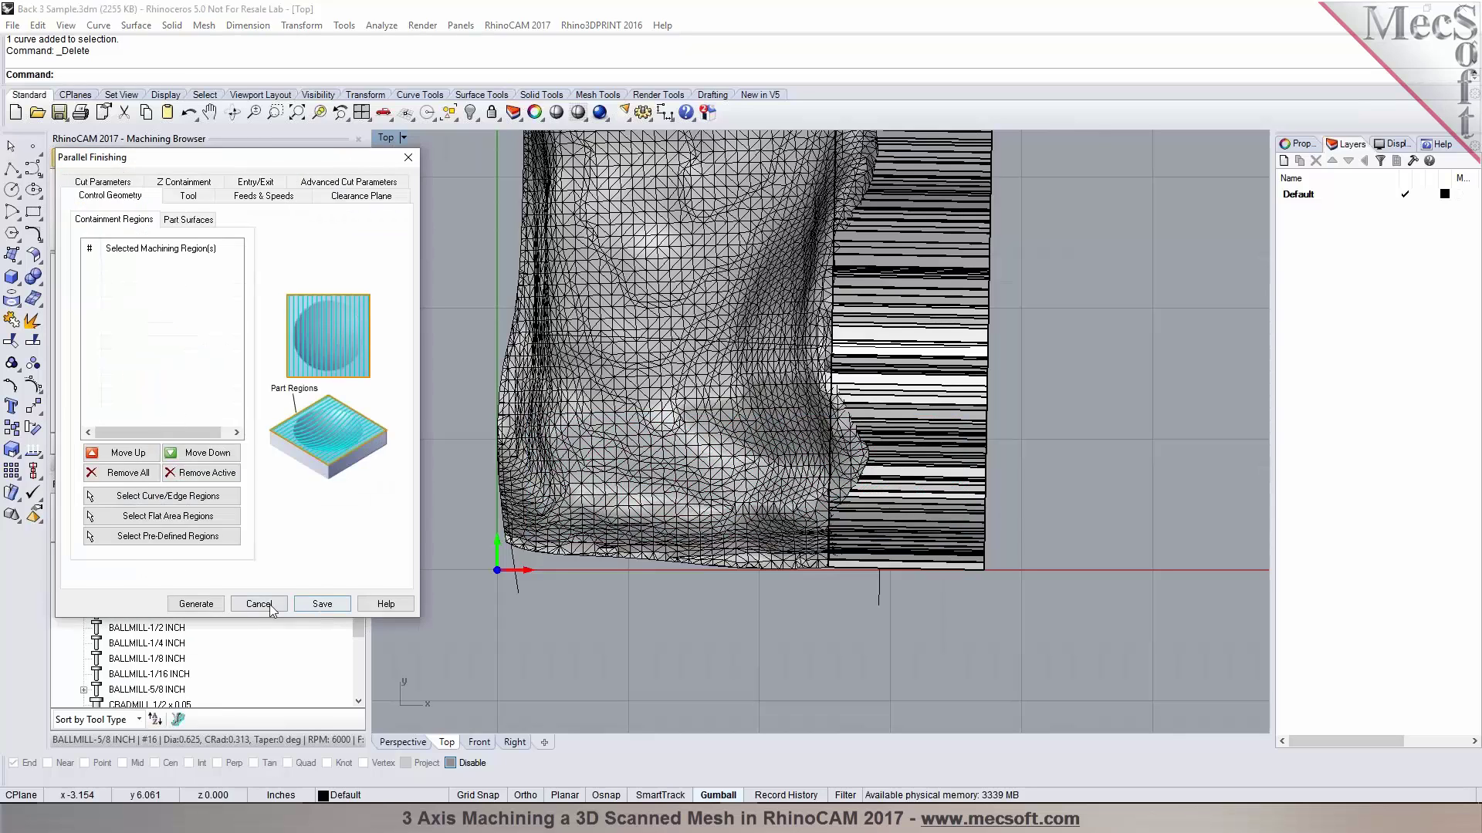
{"action": "left_click", "coordinate": [270, 606]}
Set the mesh's outer boundary curve as the copied Parallel Finishing operation's containment region, regenerate the toolpath, and view it in Perspective.
{"action": "double_click", "coordinate": [161, 353]}
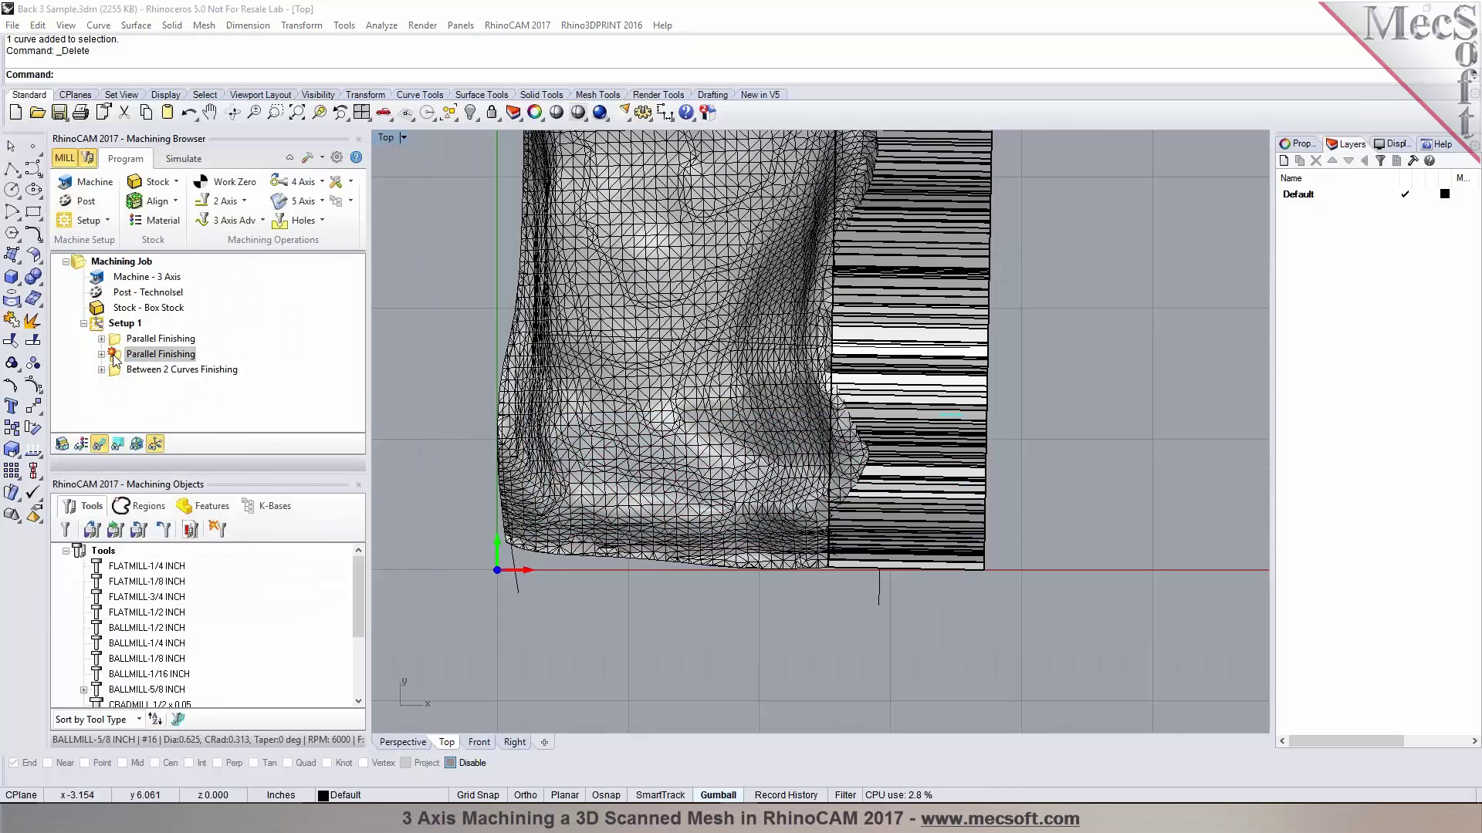
{"action": "left_click", "coordinate": [154, 495]}
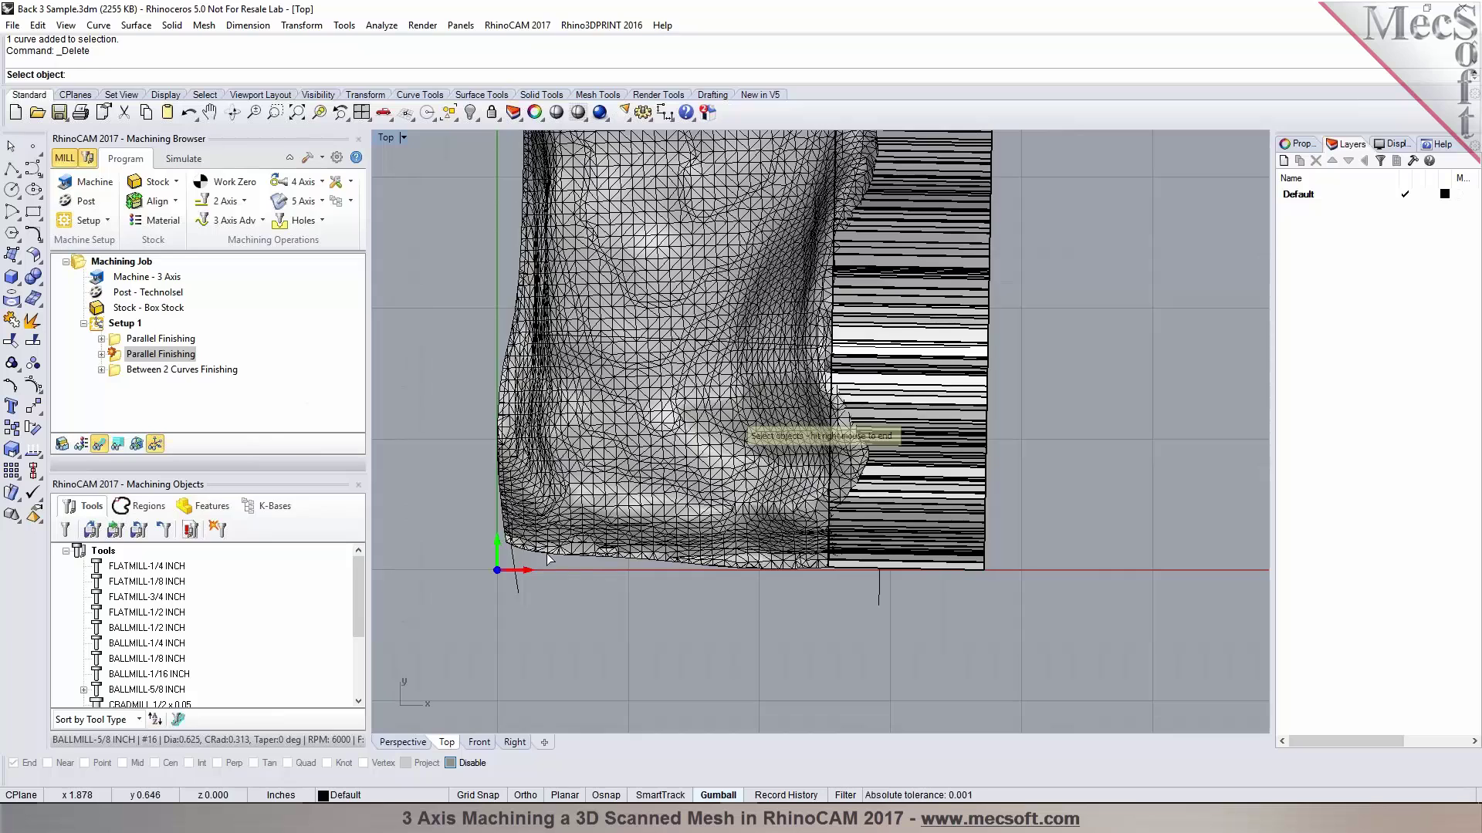
{"action": "right_click", "coordinate": [549, 559]}
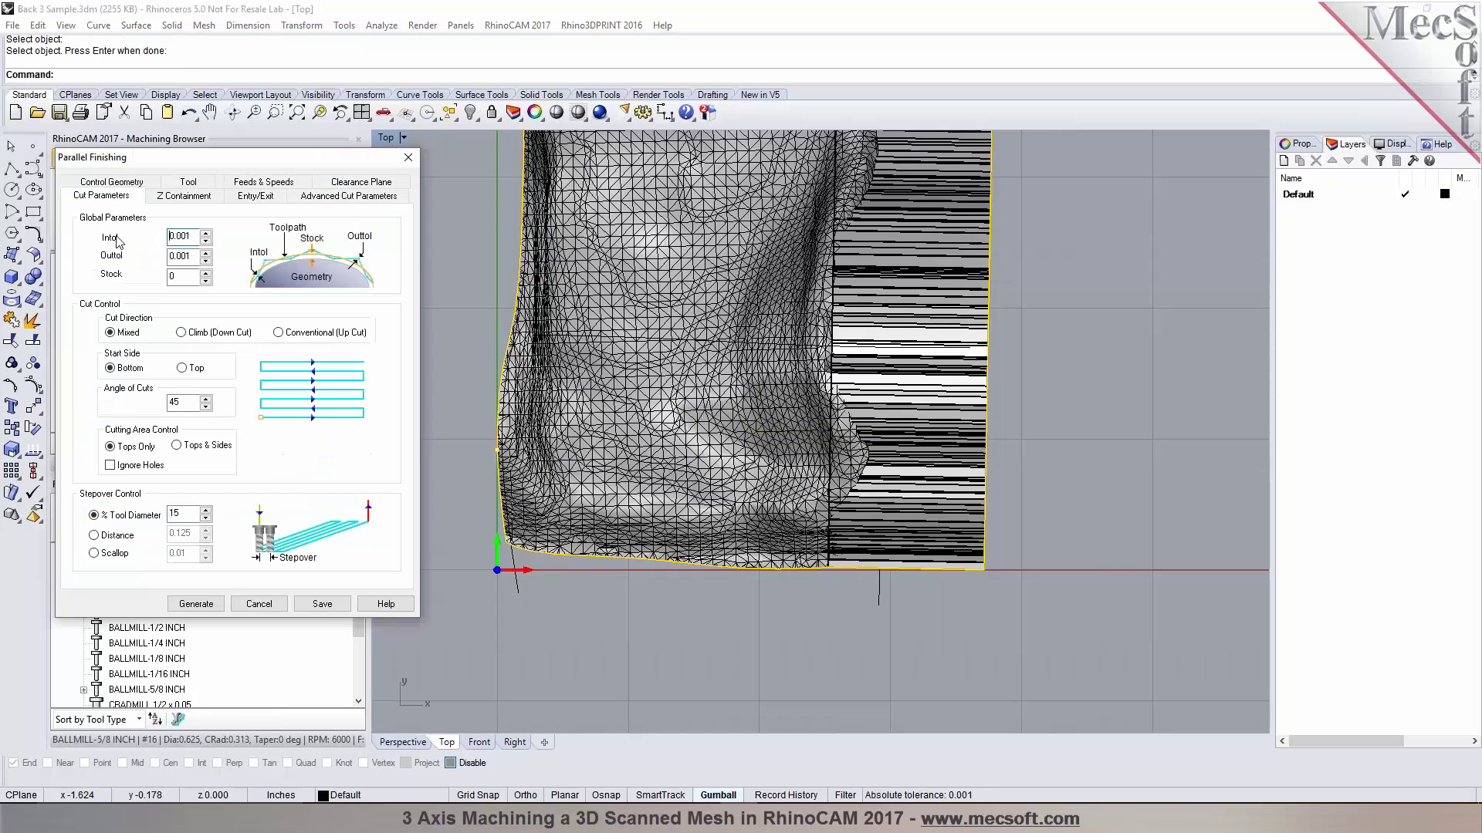
{"action": "left_click", "coordinate": [195, 604]}
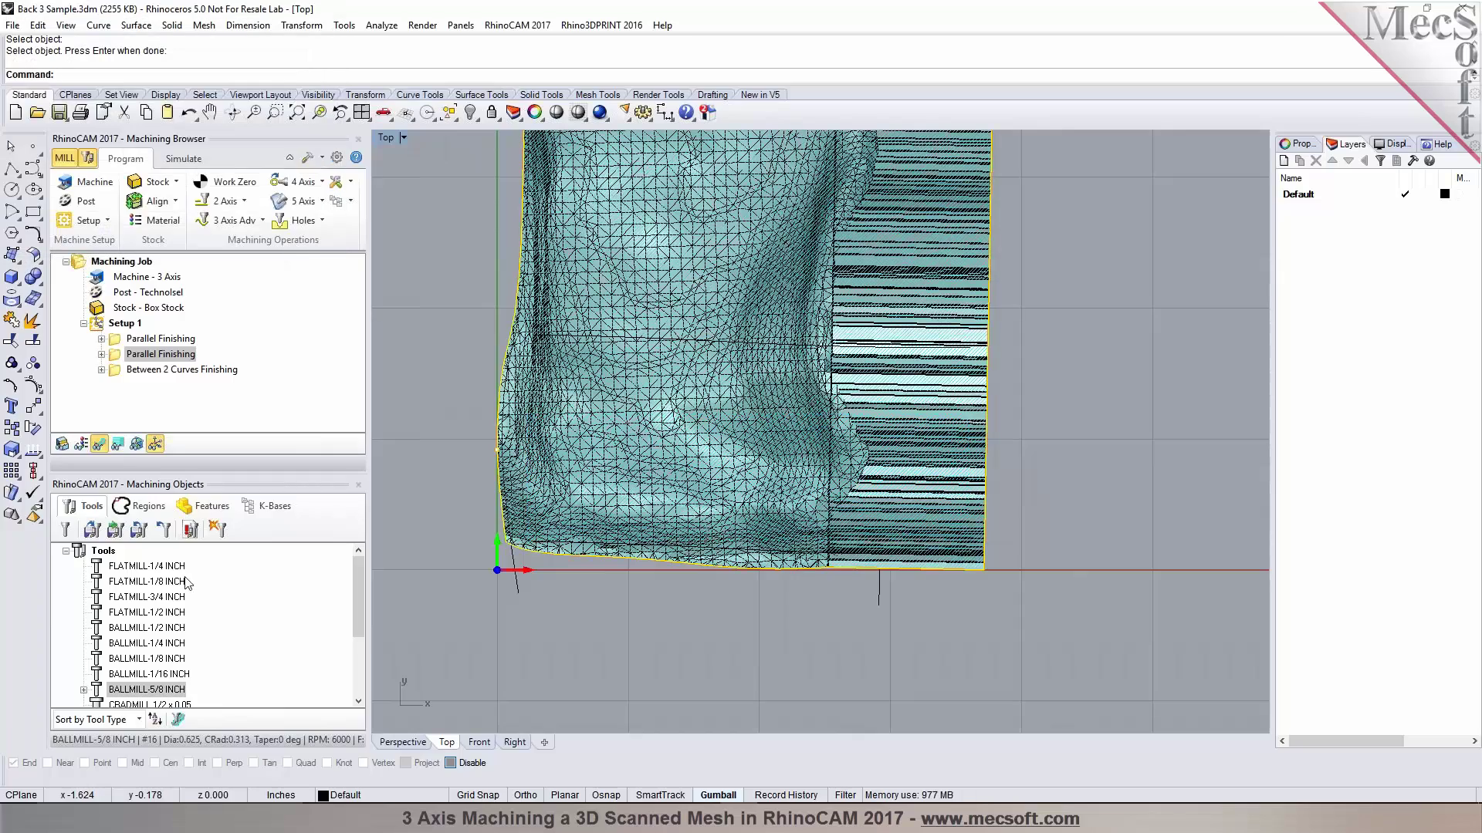
{"action": "left_click", "coordinate": [403, 742]}
{"action": "right_click_drag", "start_coordinate": [586, 478], "coordinate": [856, 502]}
{"action": "scroll", "coordinate": [645, 605], "scroll_direction": "up", "scroll_amount": 3}
{"action": "scroll", "coordinate": [825, 456], "scroll_direction": "down", "scroll_amount": 2}
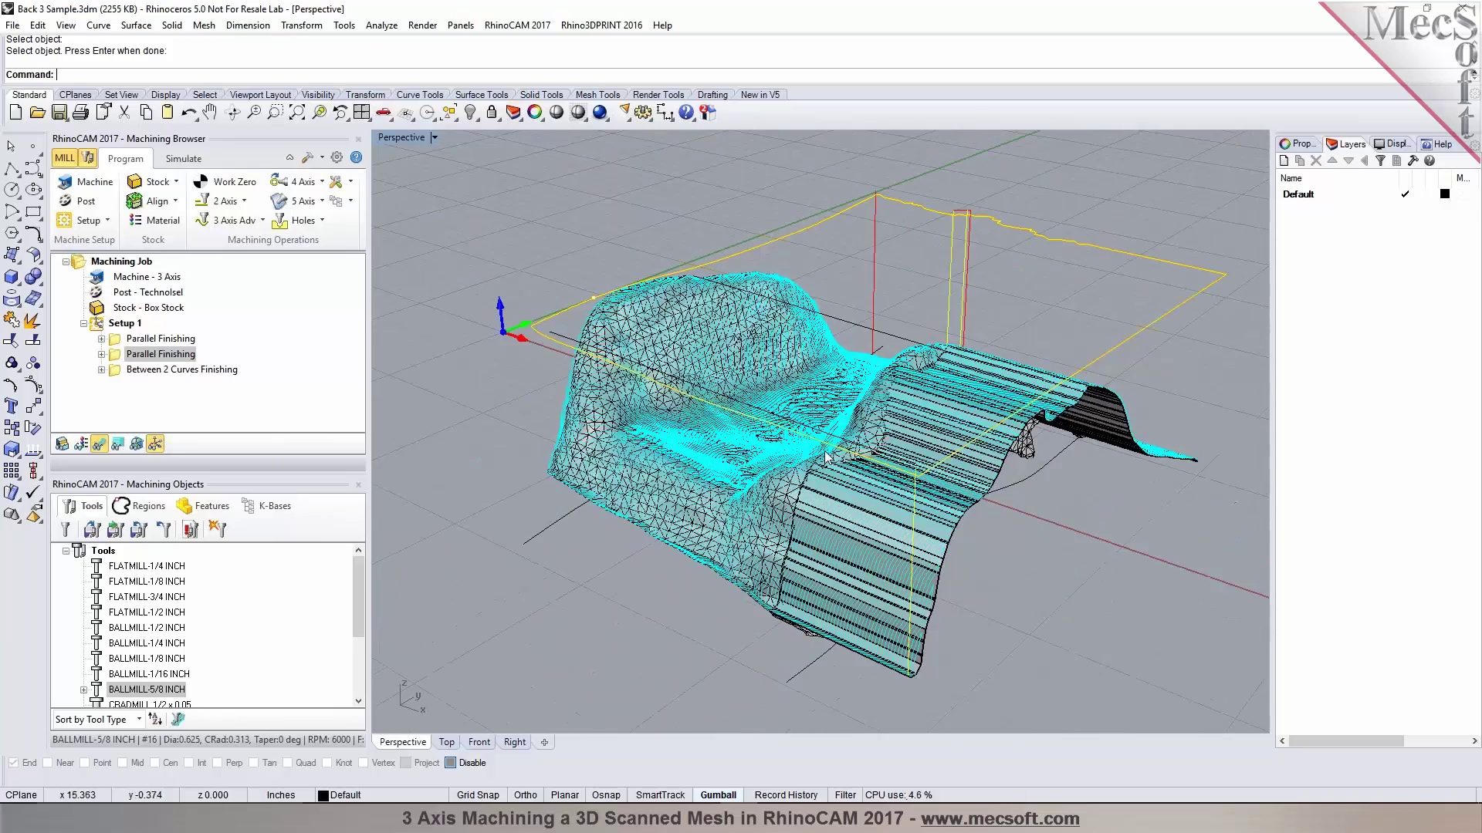
Simulate the first Parallel Finishing operation on the box stock through to its end.
{"action": "left_click", "coordinate": [127, 339]}
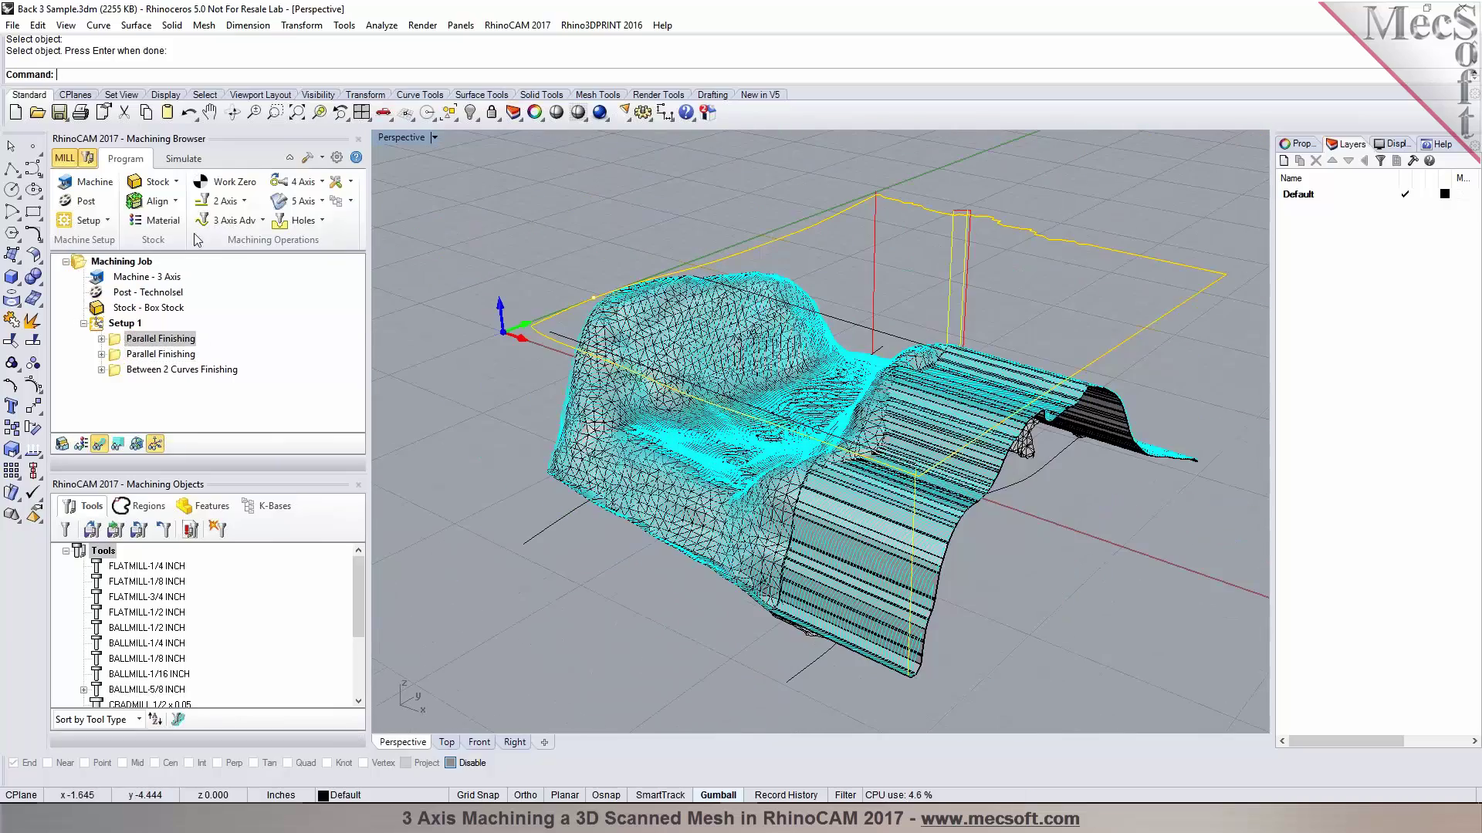
{"action": "left_click", "coordinate": [184, 159]}
{"action": "left_click", "coordinate": [193, 203]}
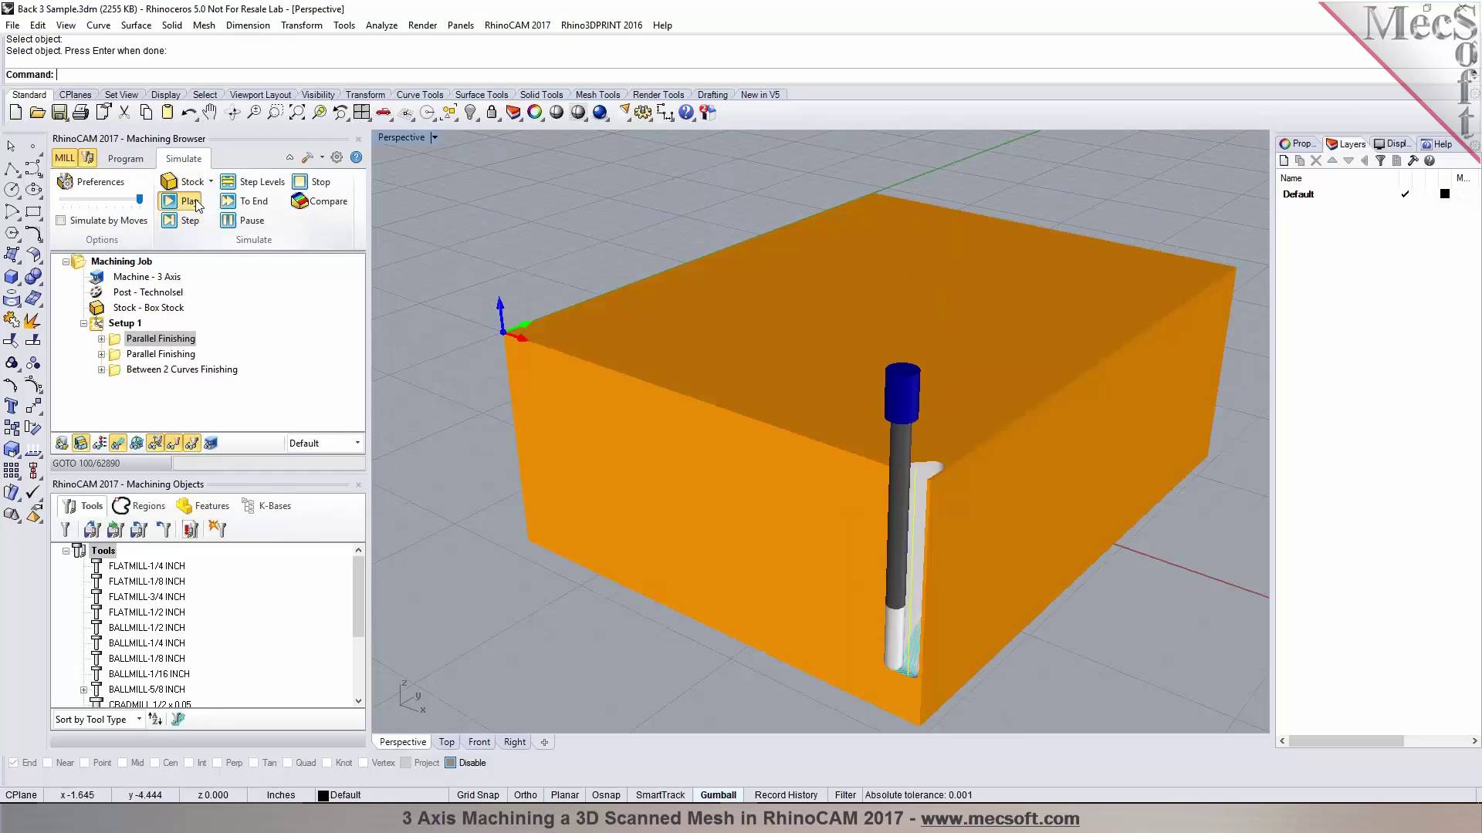
{"action": "right_click_drag", "start_coordinate": [965, 500], "coordinate": [999, 504]}
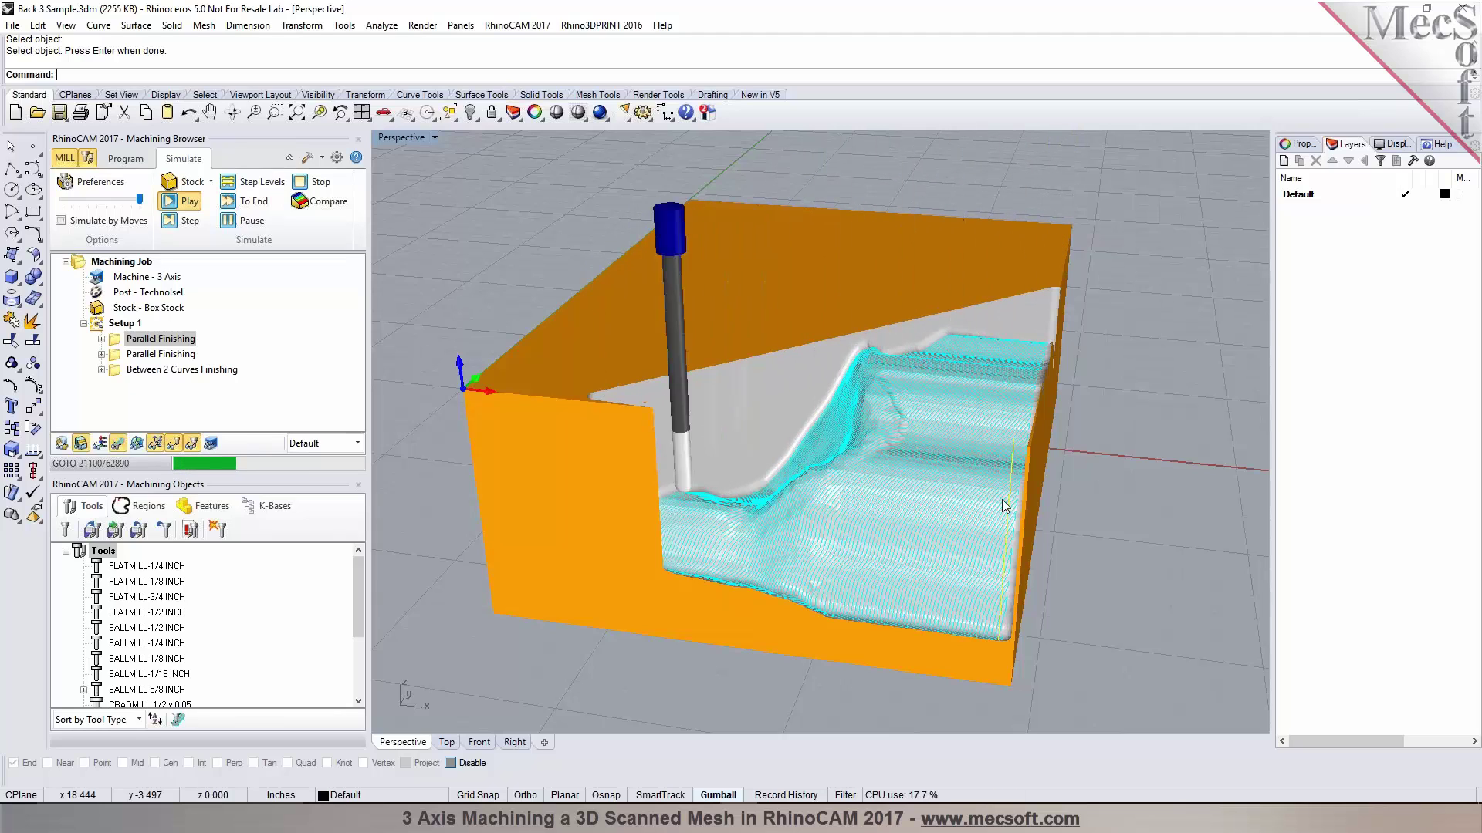
{"action": "right_click_drag", "start_coordinate": [977, 327], "coordinate": [772, 386]}
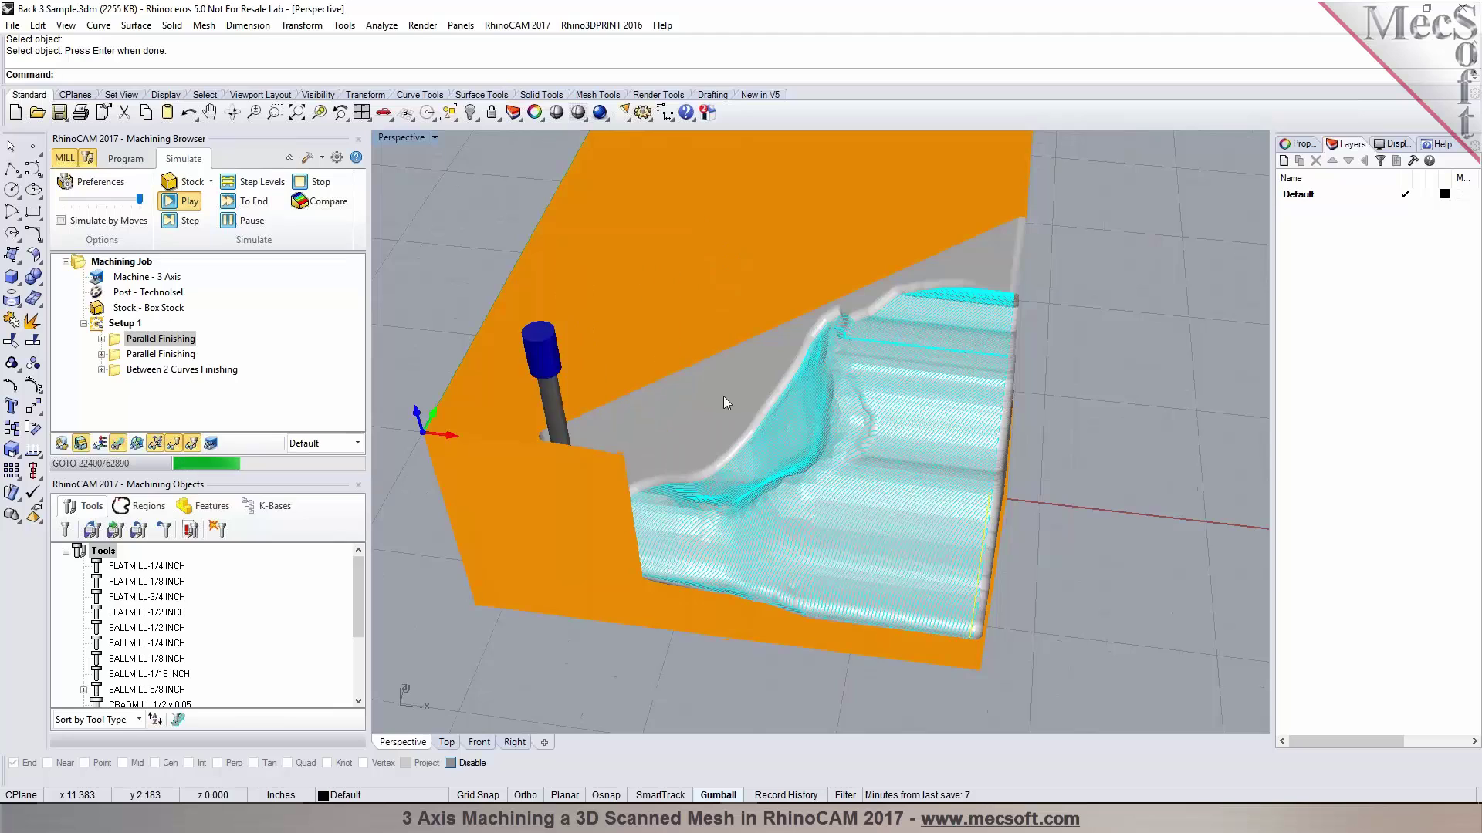
{"action": "left_click", "coordinate": [252, 220]}
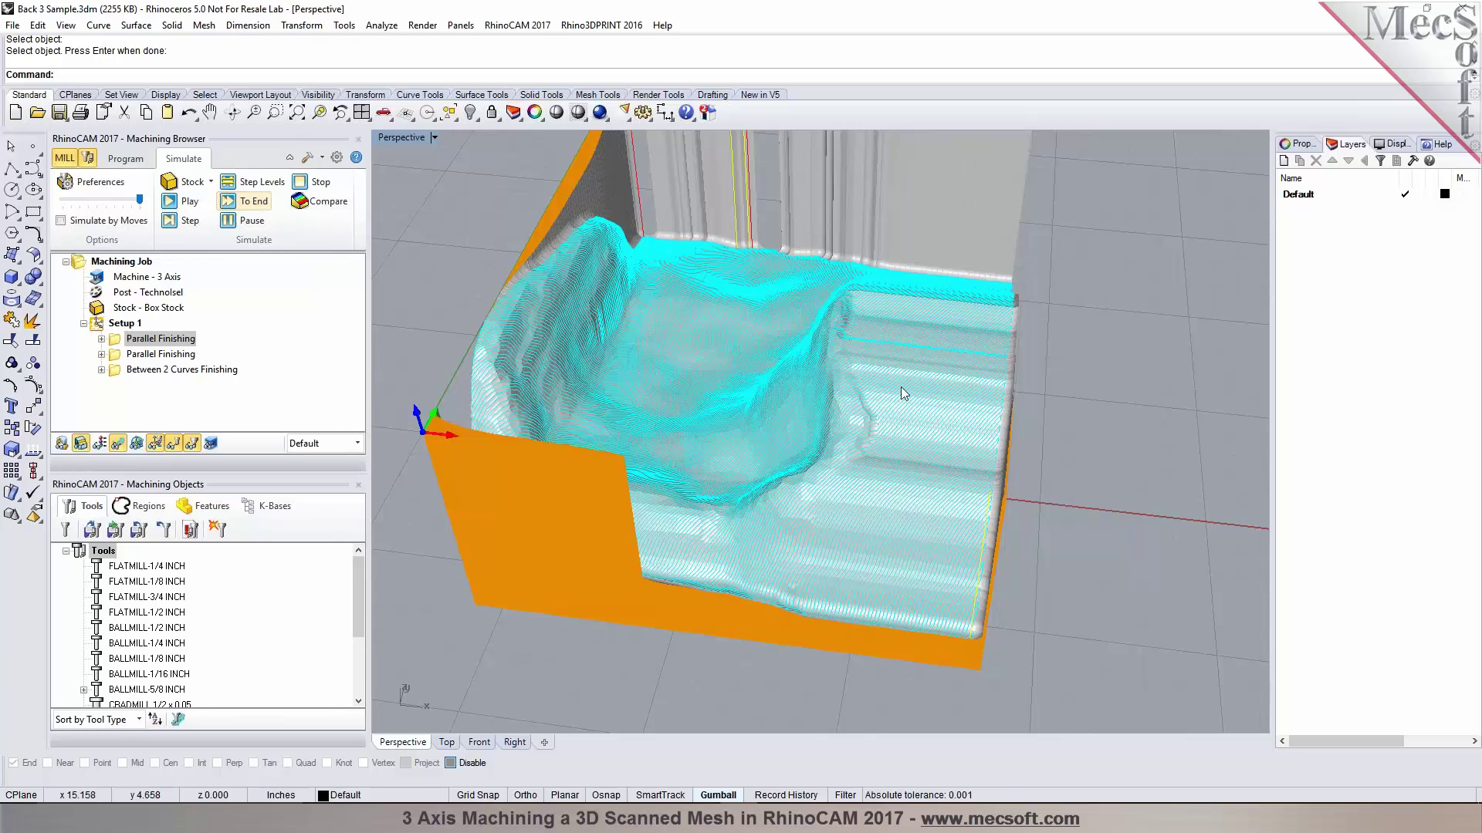
Hide the toolpath display and examine the cut stock's surface finish in the Perspective view.
{"action": "left_click", "coordinate": [117, 444]}
{"action": "right_click_drag", "start_coordinate": [524, 401], "coordinate": [738, 364]}
{"action": "scroll", "coordinate": [742, 369], "scroll_direction": "down", "scroll_amount": 4}
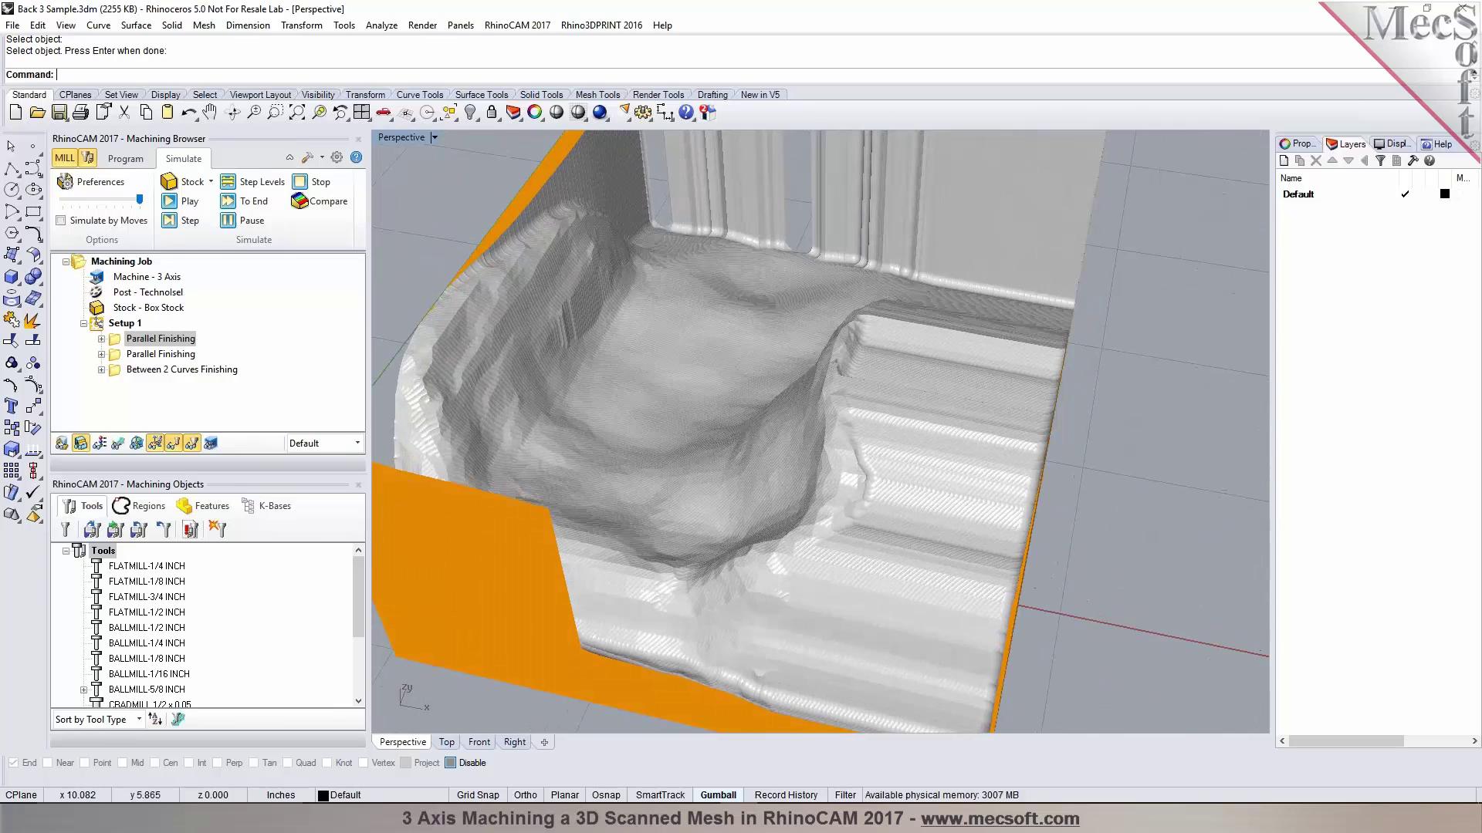
Post-process the first Parallel Finishing operation with the TechnoIsel post to Parallel Finishing.ncd on the Desktop and show the G-code beside the model.
{"action": "left_click", "coordinate": [124, 160]}
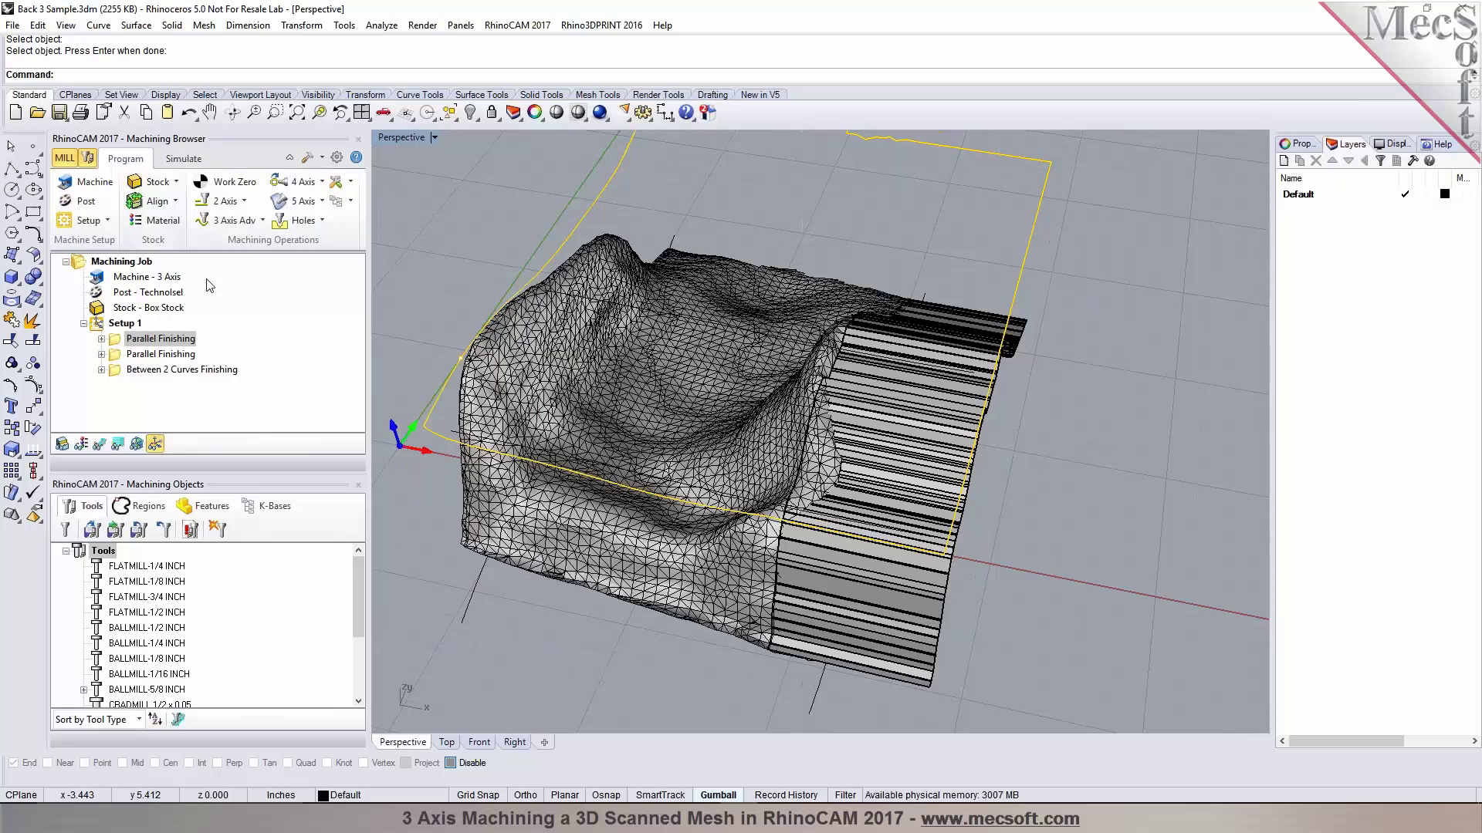
{"action": "right_click", "coordinate": [179, 344]}
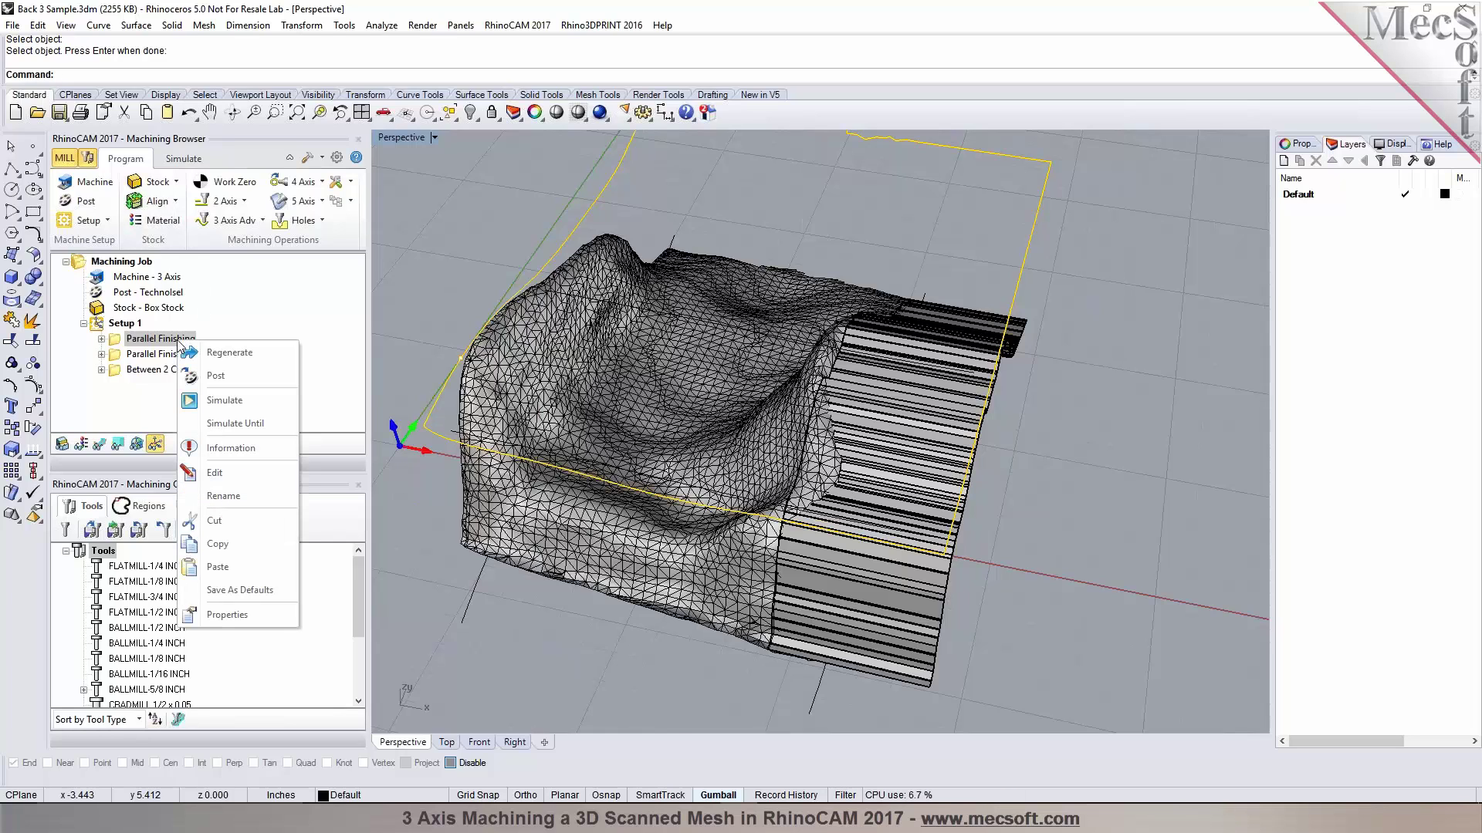
{"action": "left_click", "coordinate": [216, 377]}
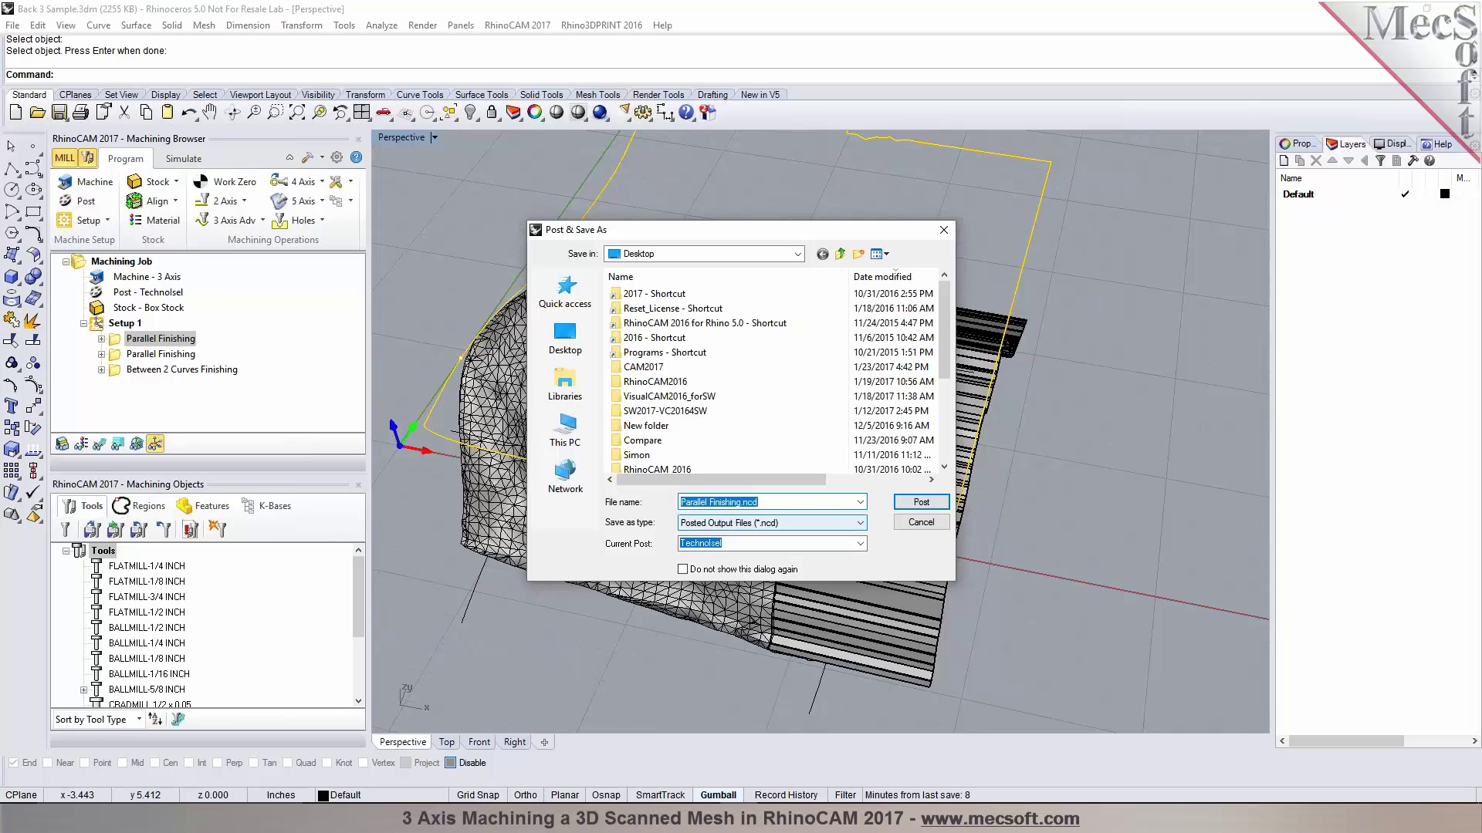
{"action": "left_click", "coordinate": [913, 503]}
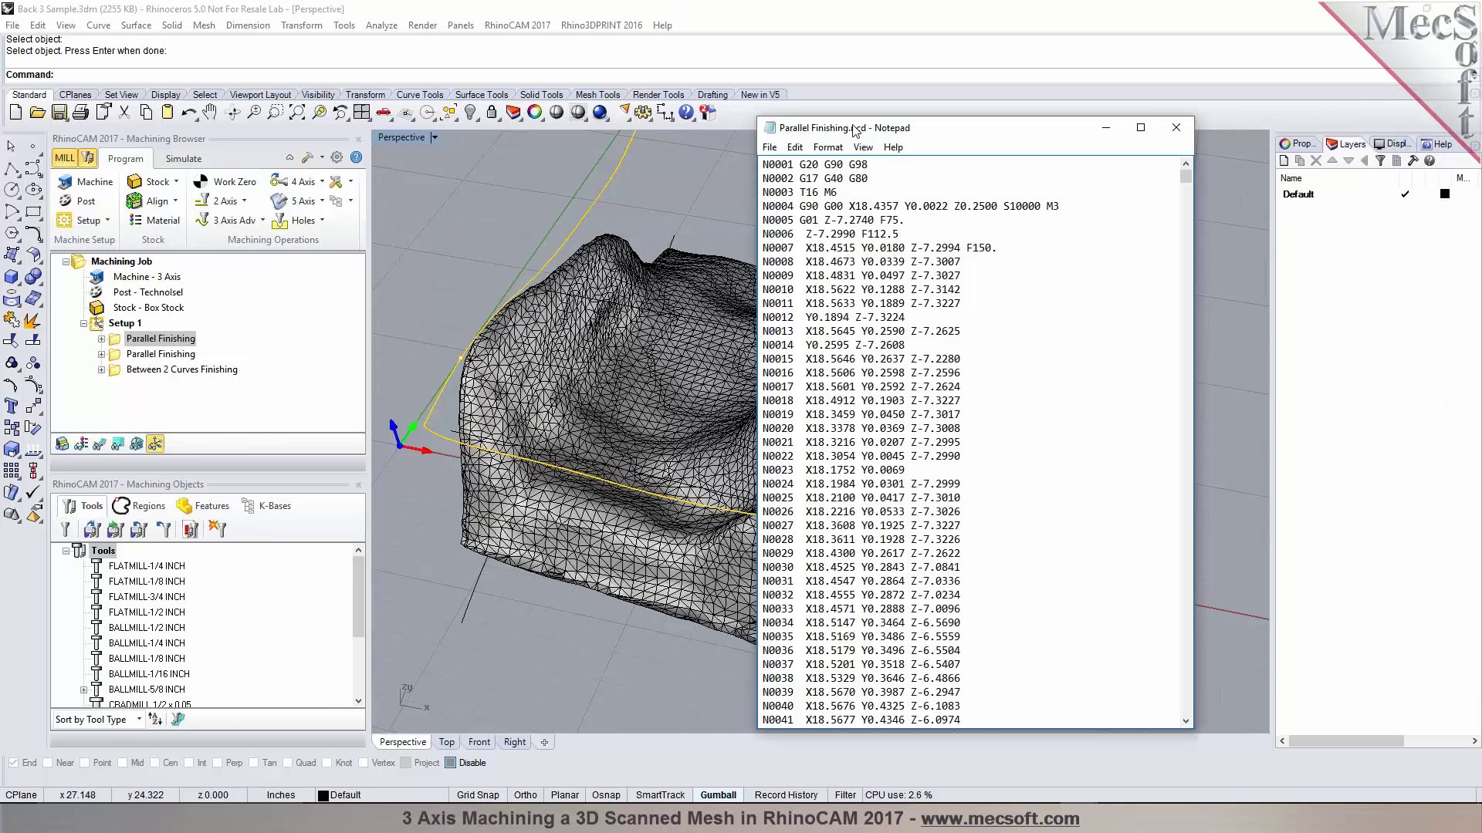
{"action": "left_click_drag", "start_coordinate": [872, 131], "coordinate": [832, 129]}
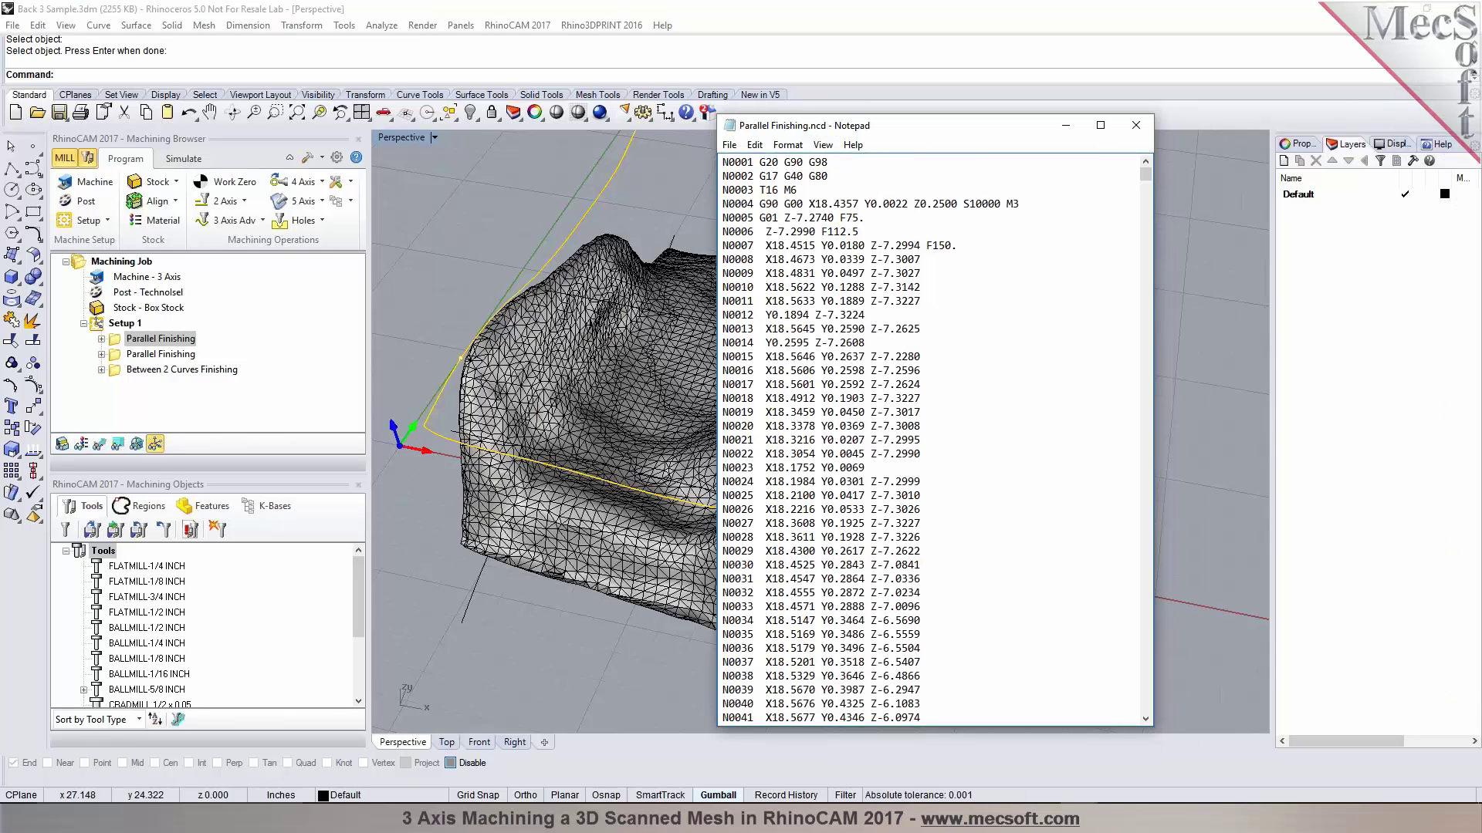